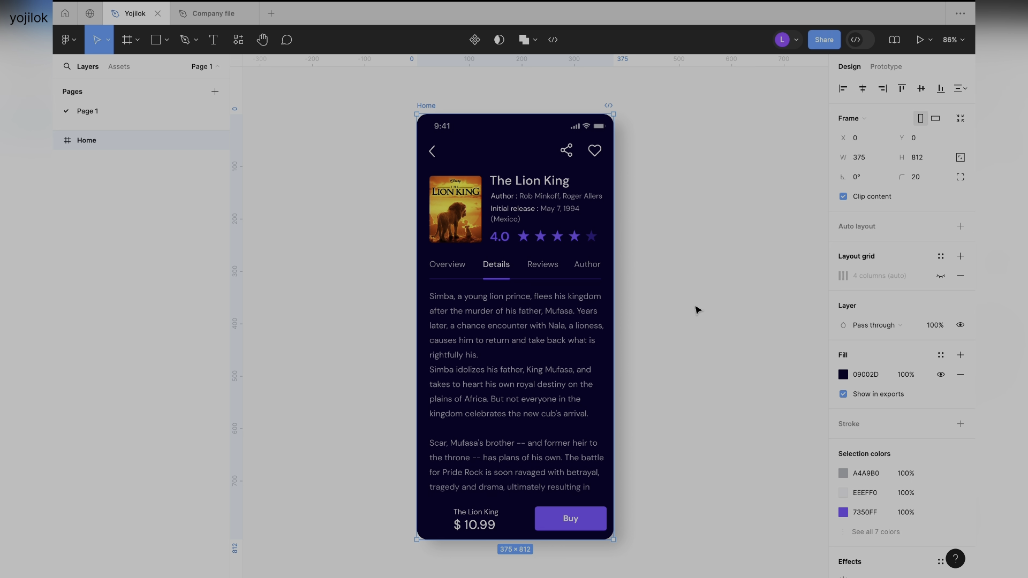
Switch to the Company file, collapse the Tab bars asset group, and keep the asset filter on All libraries.
key(h)
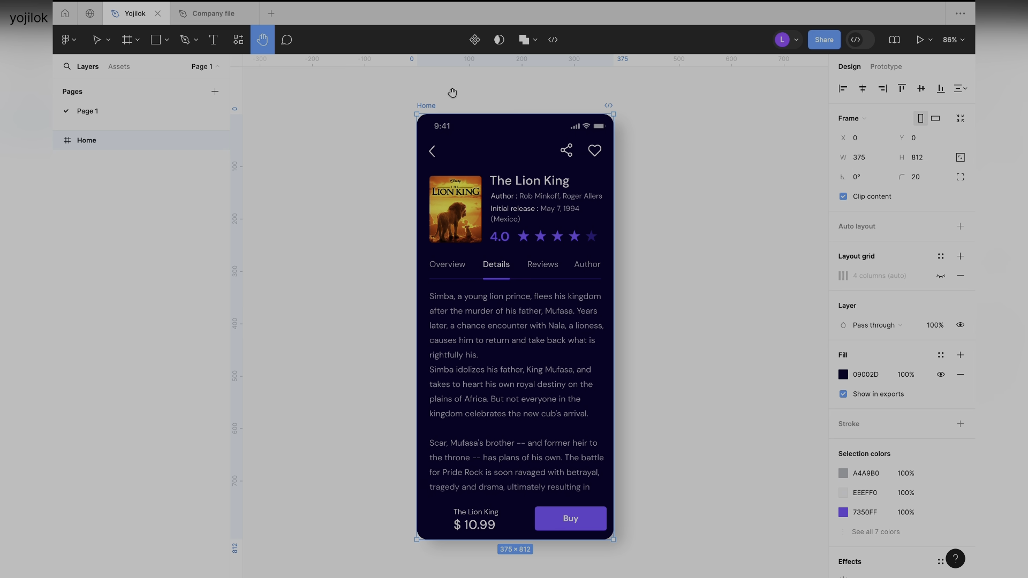
click(213, 16)
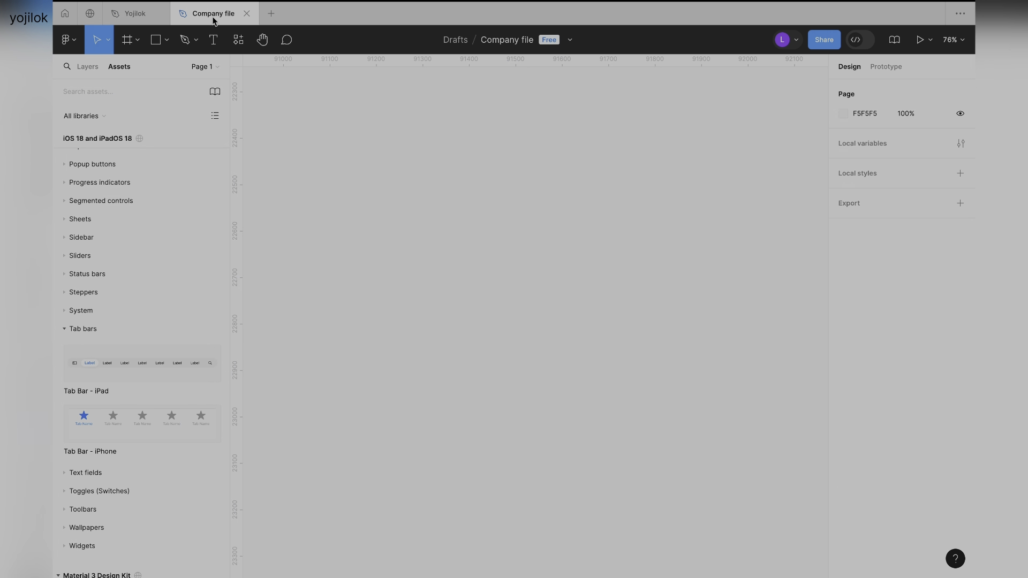
click(72, 329)
scroll(148, 329, up, 7)
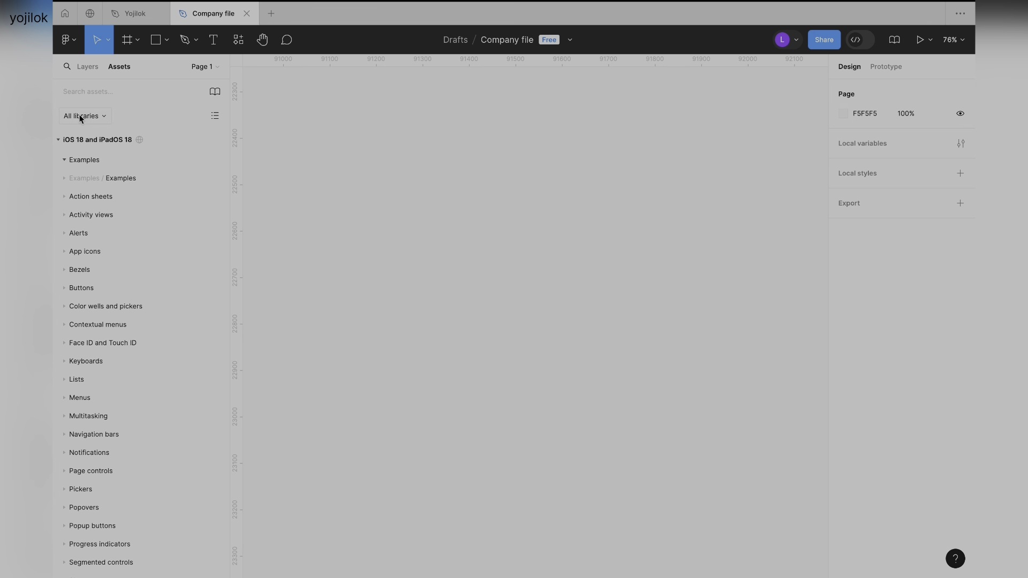
click(102, 120)
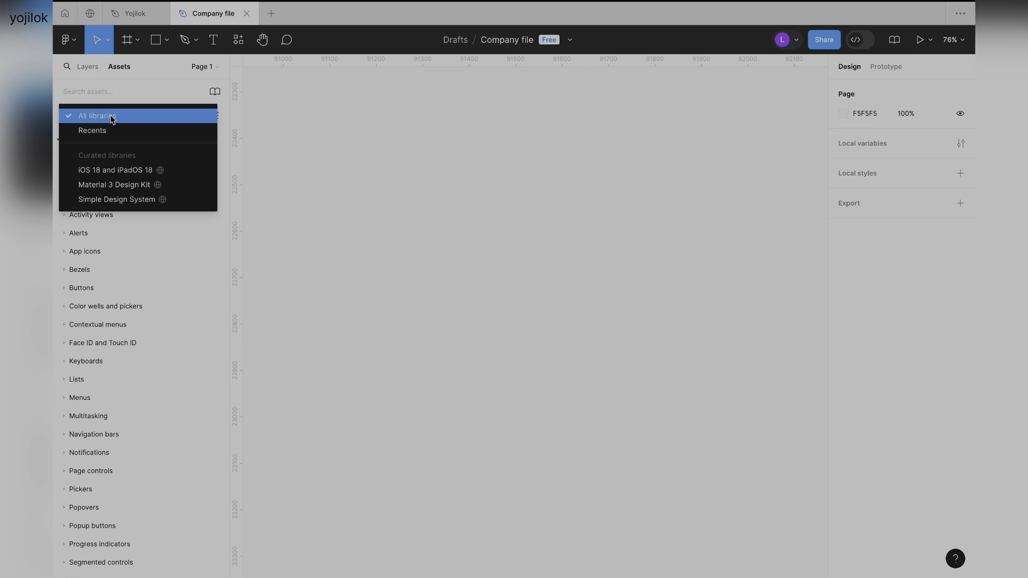
click(112, 118)
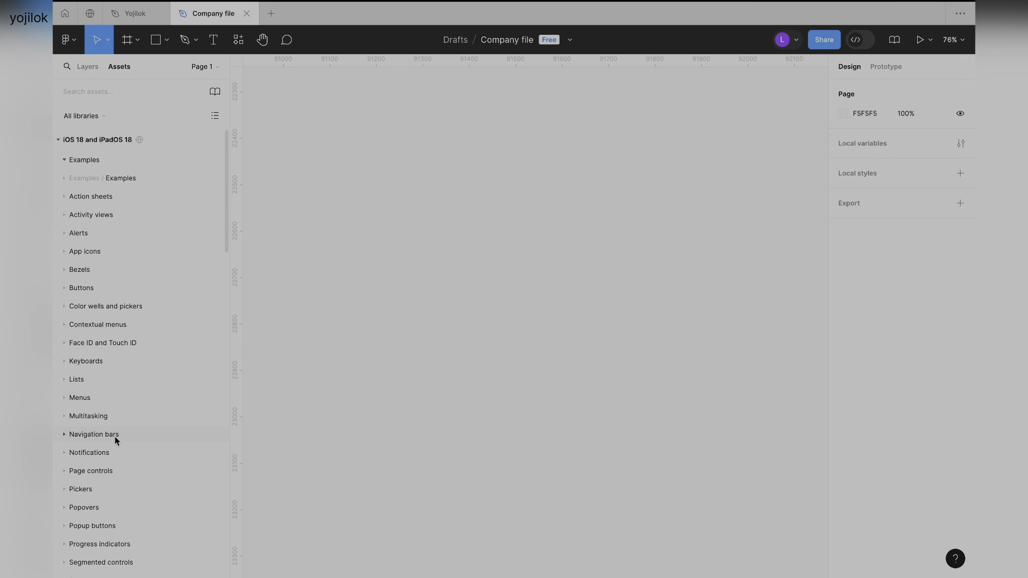
Place the Touch ID component from the iOS 18 and iPadOS 18 library on the canvas.
click(104, 287)
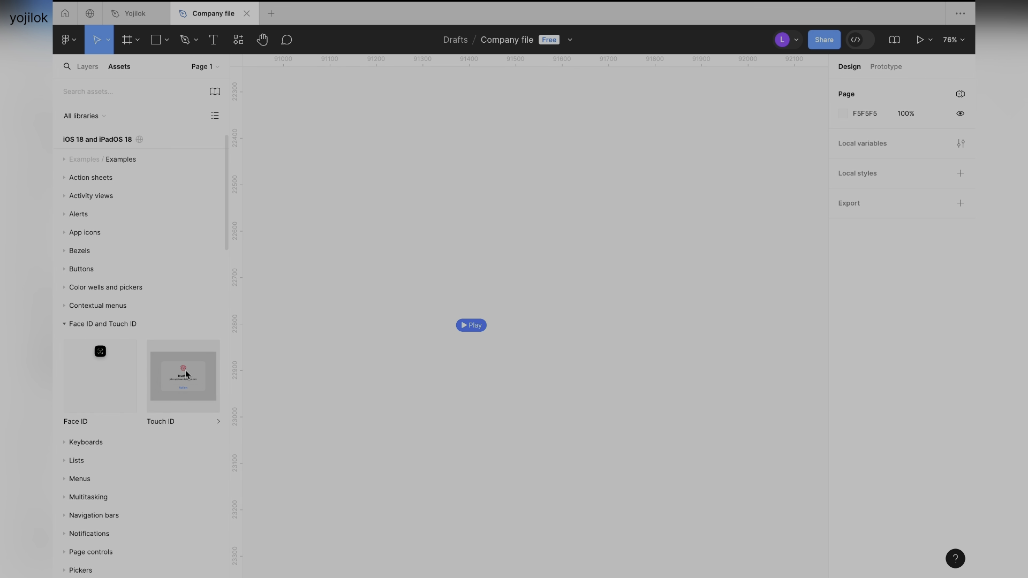
drag(187, 375, 491, 203)
click(65, 322)
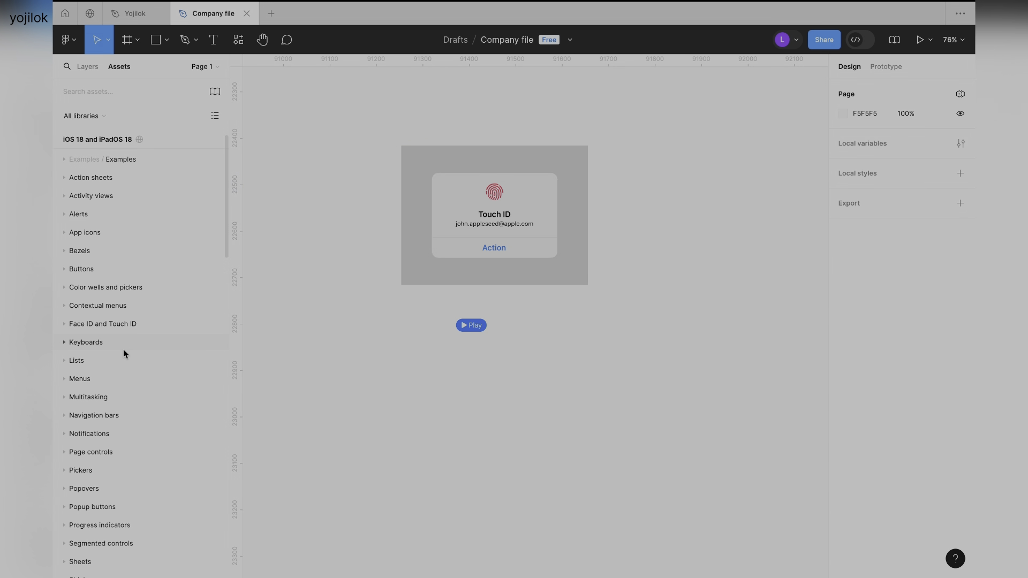
Place the Compact Menu and Edit Menu components from the Menus assets on the canvas.
scroll(122, 354, down, 1)
click(120, 354)
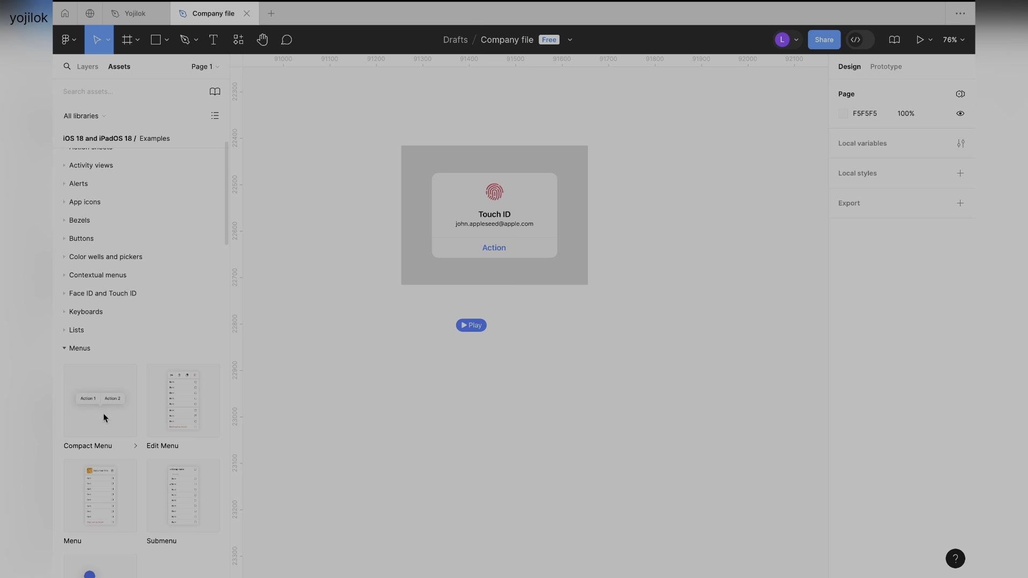
drag(96, 418, 416, 416)
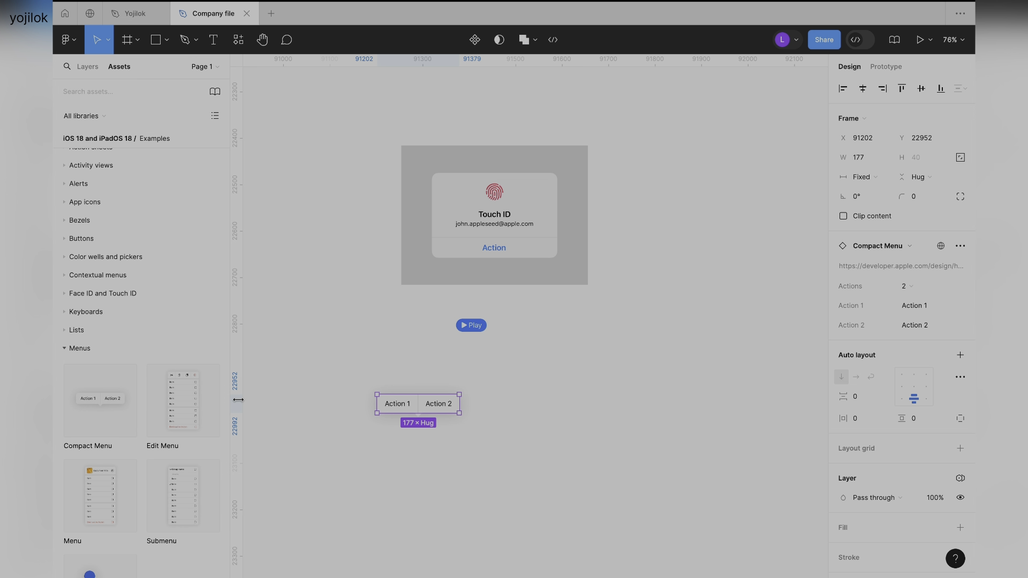
drag(172, 401, 324, 294)
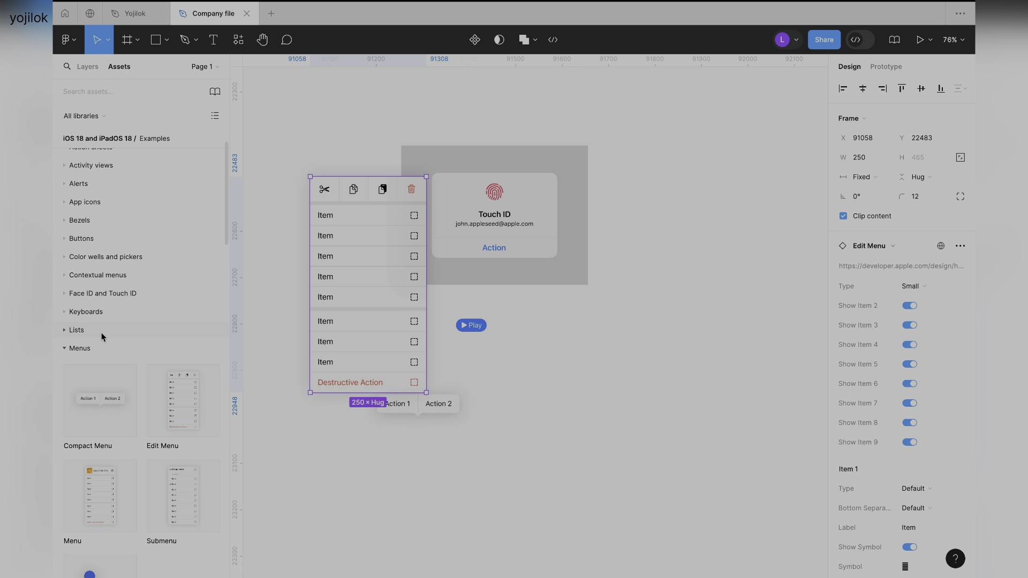
click(91, 349)
Place the Header and Sidebar components from the Sidebar assets on the canvas.
scroll(148, 356, down, 4)
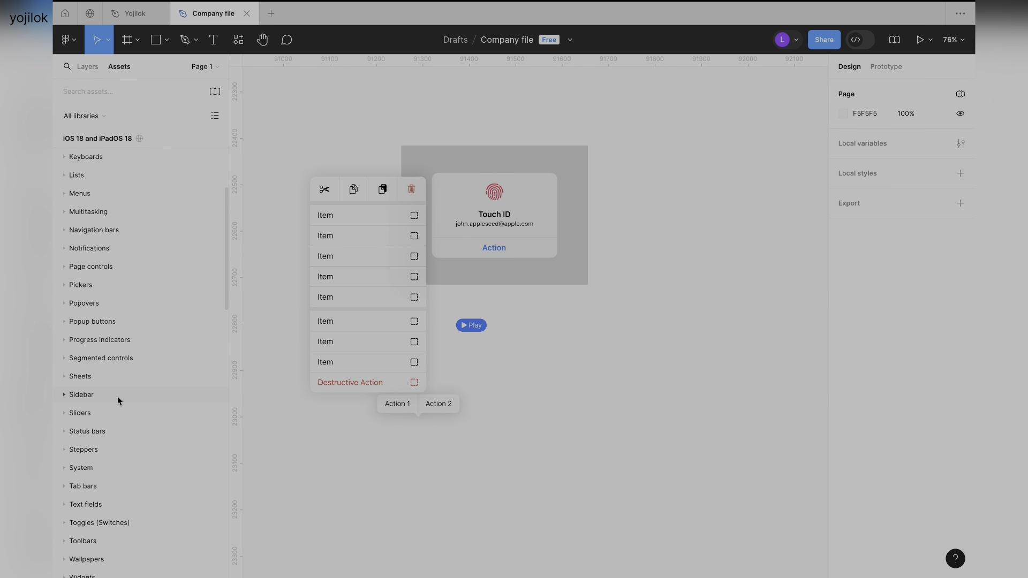
click(118, 396)
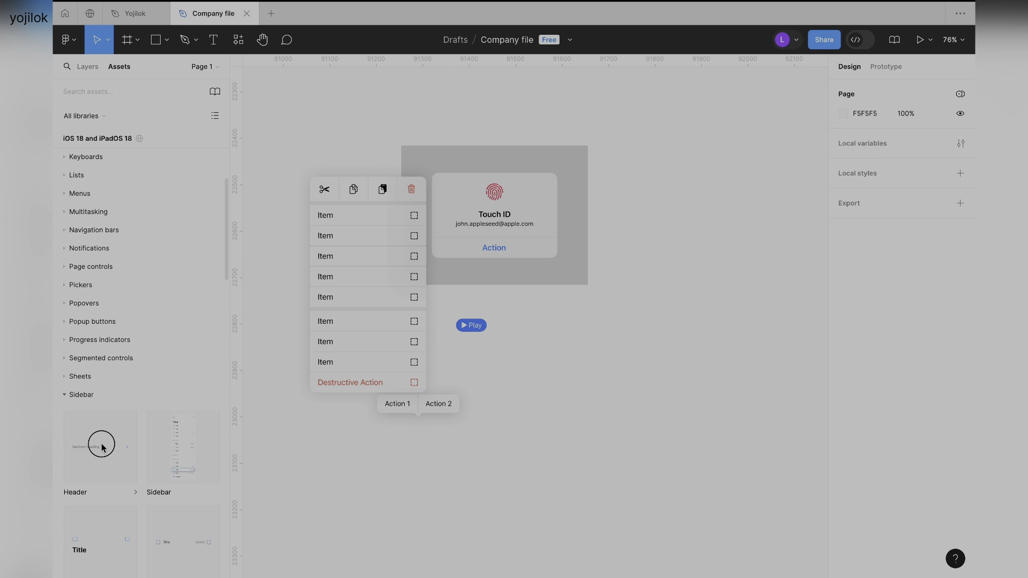
drag(104, 447, 393, 463)
drag(186, 444, 532, 310)
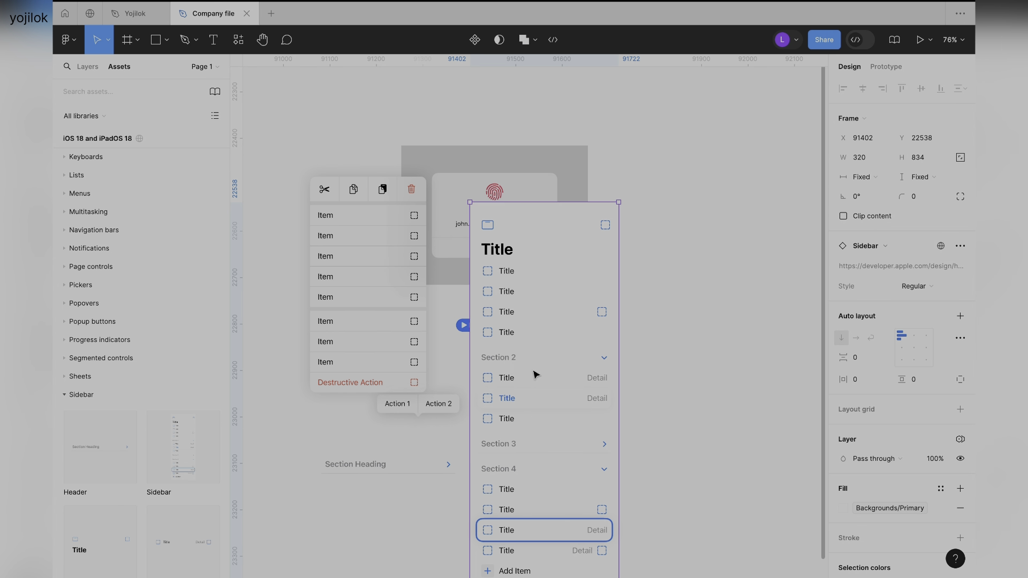
click(102, 394)
Place the Row - Text Field component from the Text fields assets in the empty area beside the Touch ID component.
scroll(168, 314, down, 5)
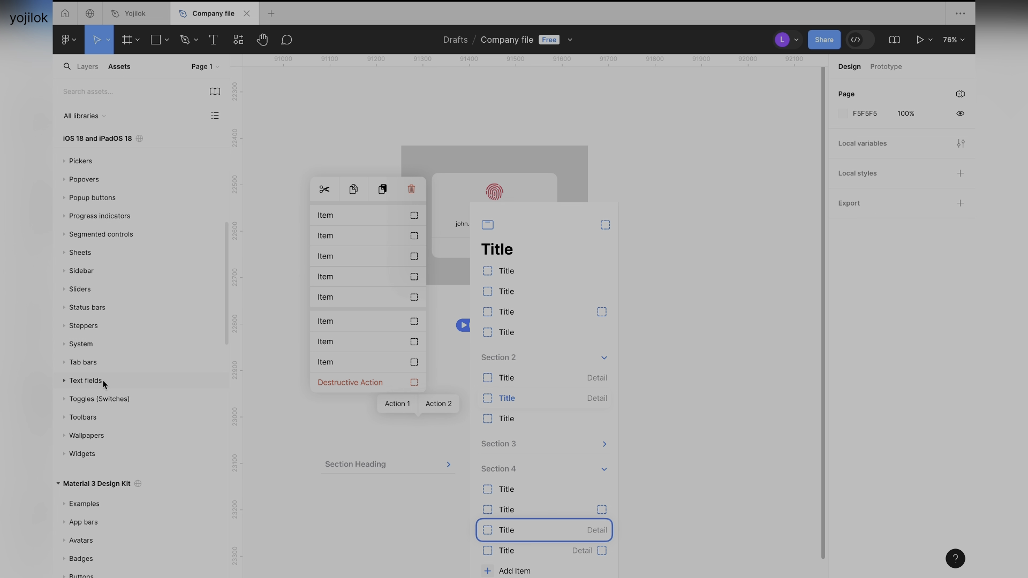
click(101, 381)
drag(123, 420, 659, 172)
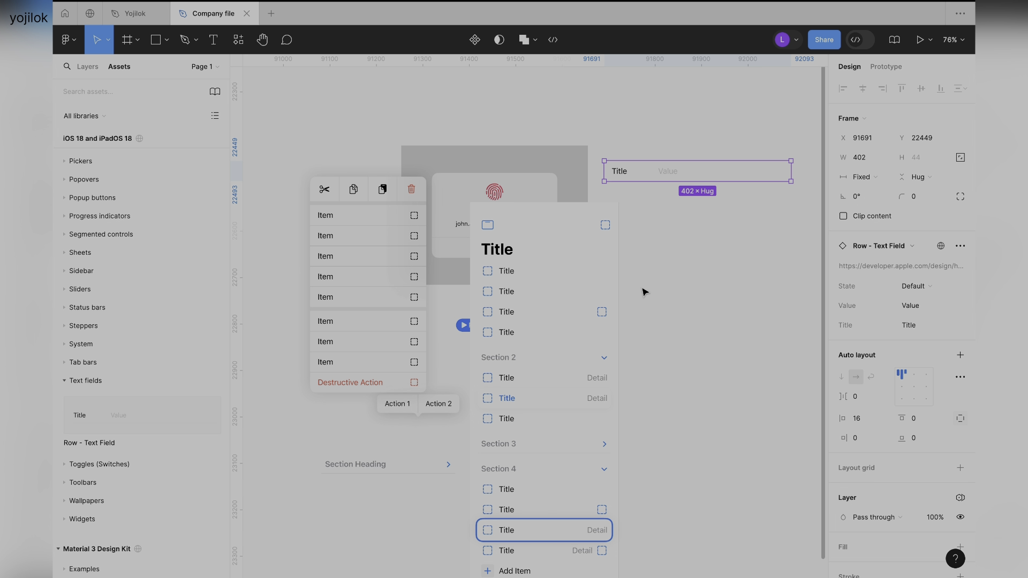
key(Escape)
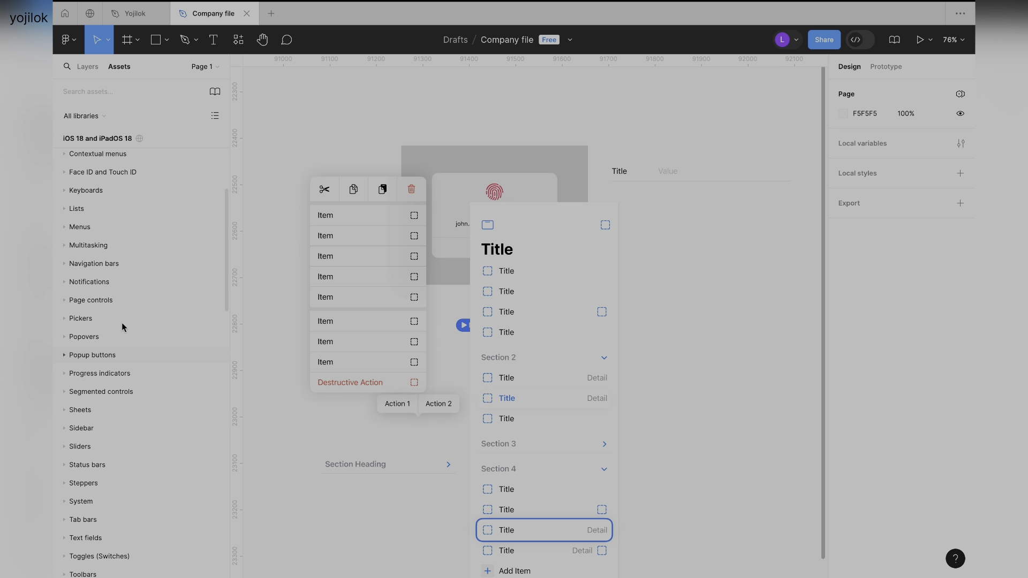
scroll(120, 332, up, 10)
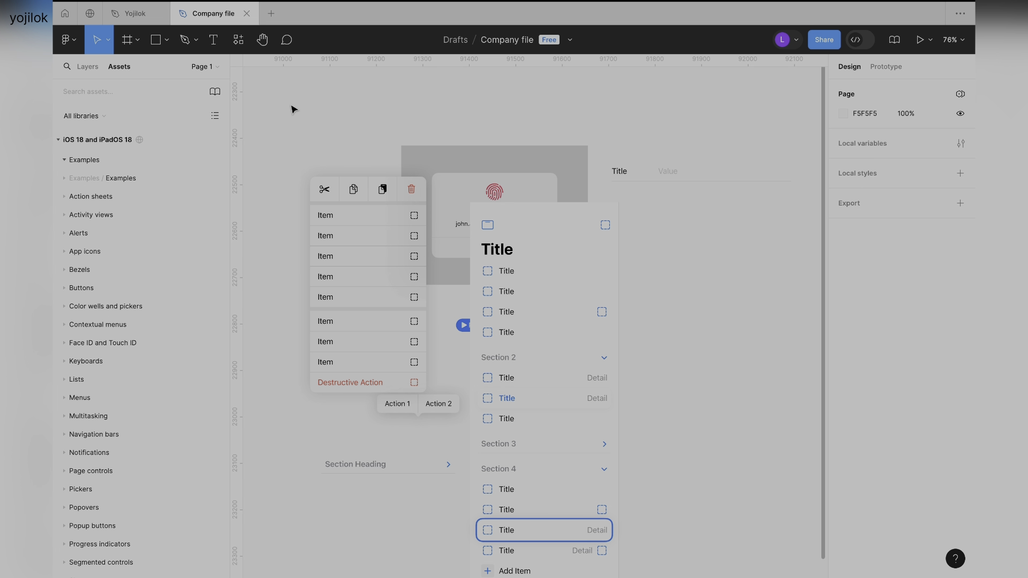
drag(281, 105, 731, 399)
click(491, 110)
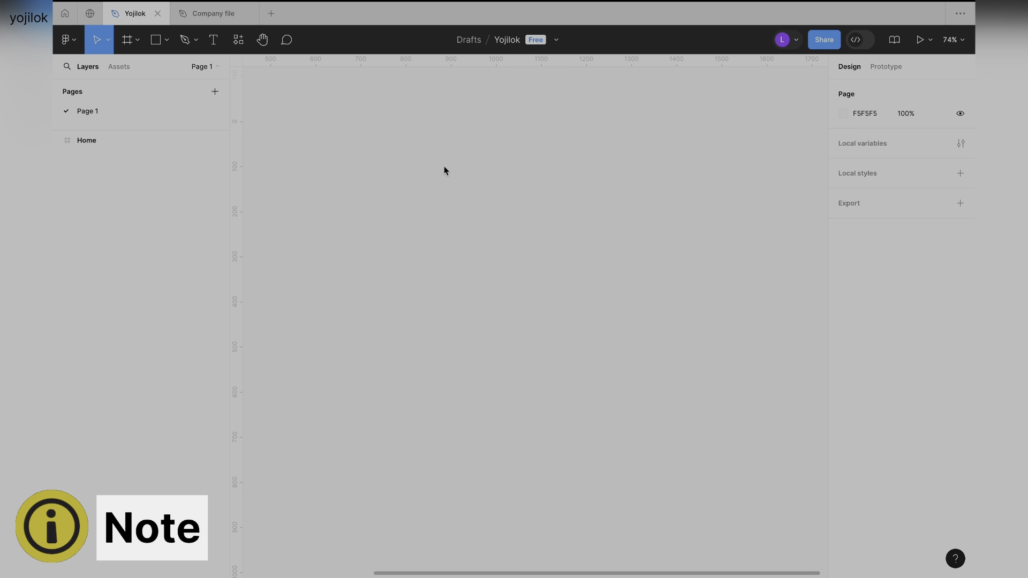
In the Yojilok file, add a text layer reading "Button" on an empty area of the canvas.
click(404, 251)
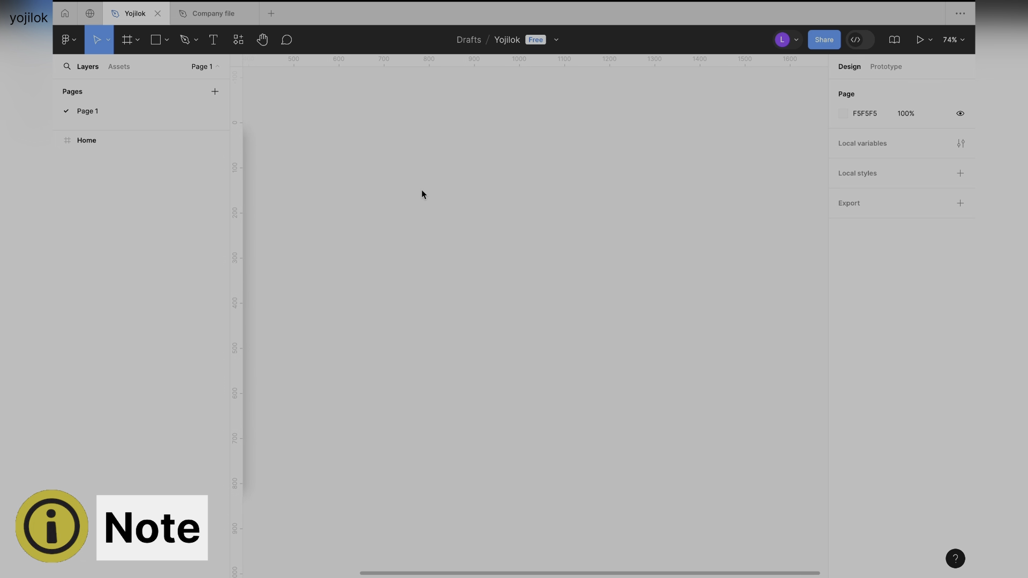
scroll(456, 190, right, 1)
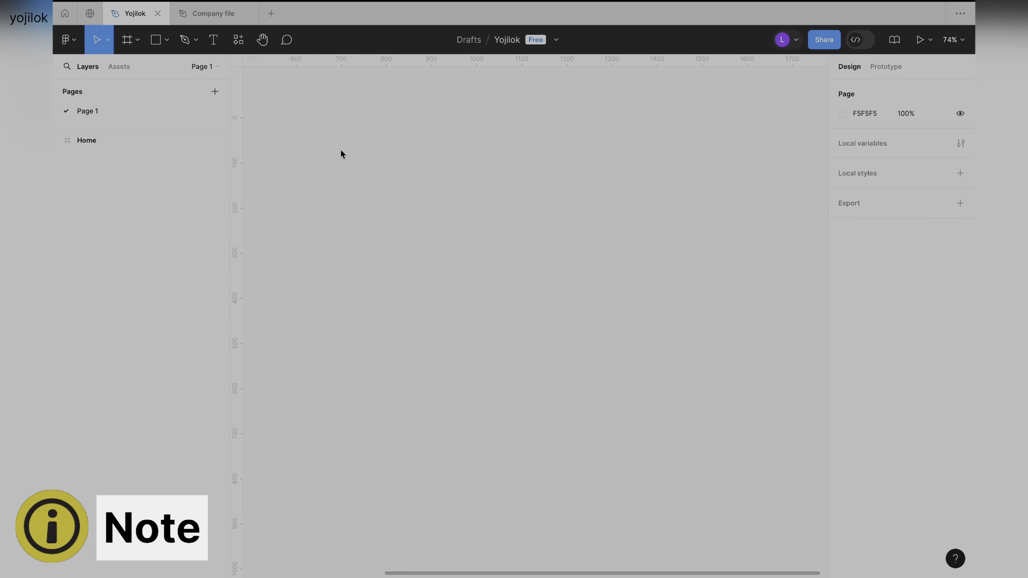
click(213, 40)
click(435, 220)
scroll(566, 249, up, 5)
text(Button)
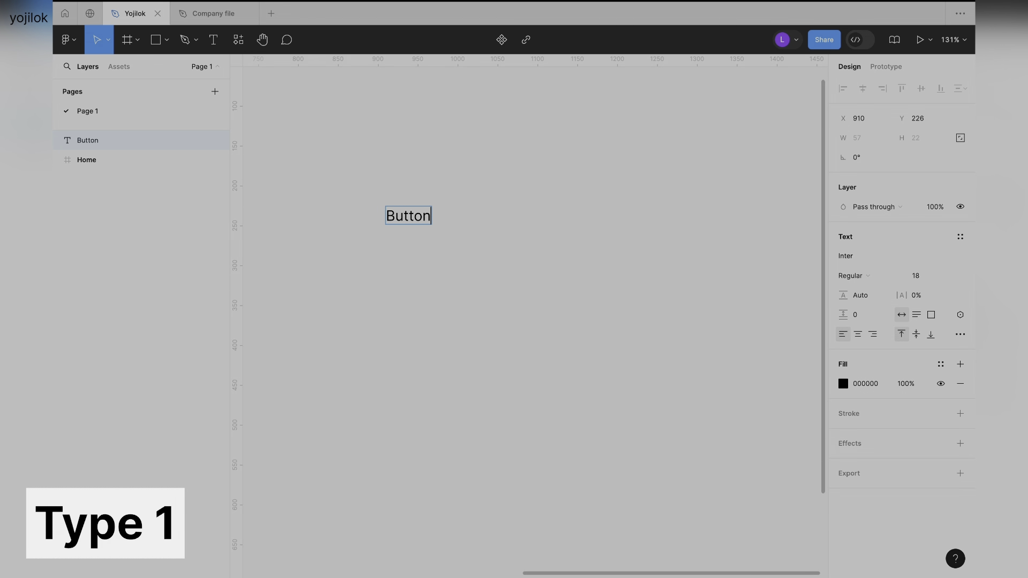
key(Escape)
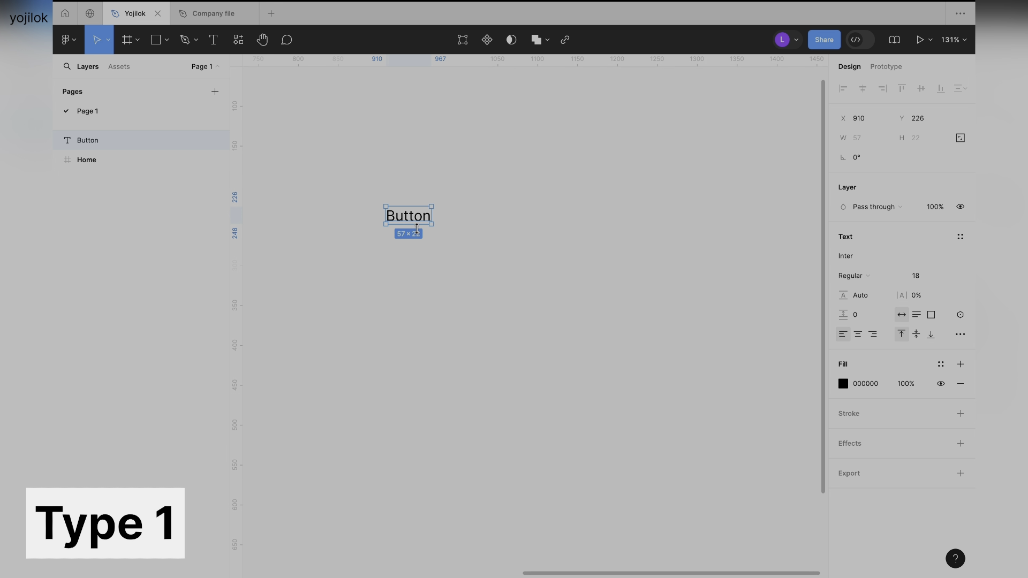
Replace the "Button" text with "Sign in".
double_click(406, 223)
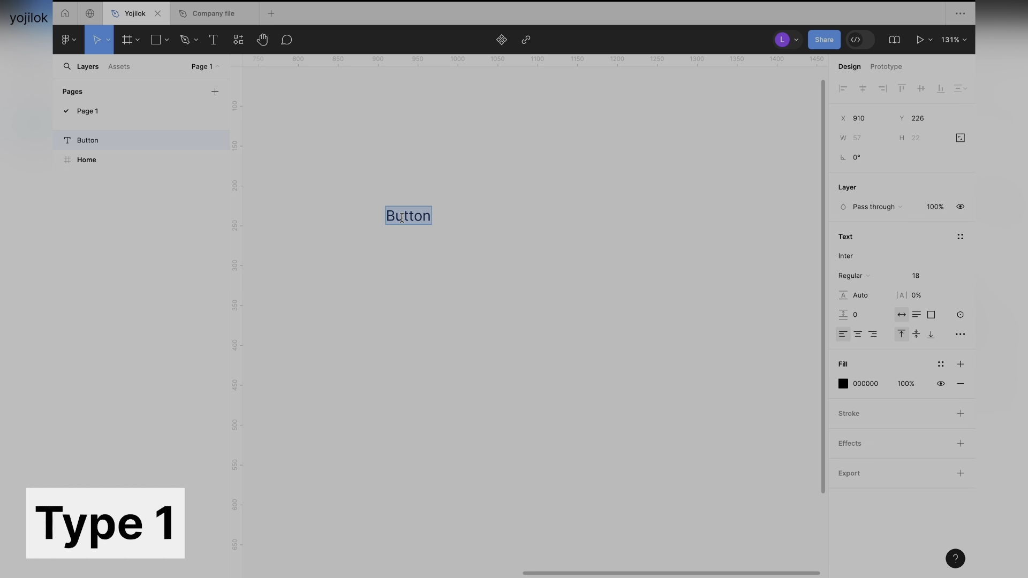
text(Sign in)
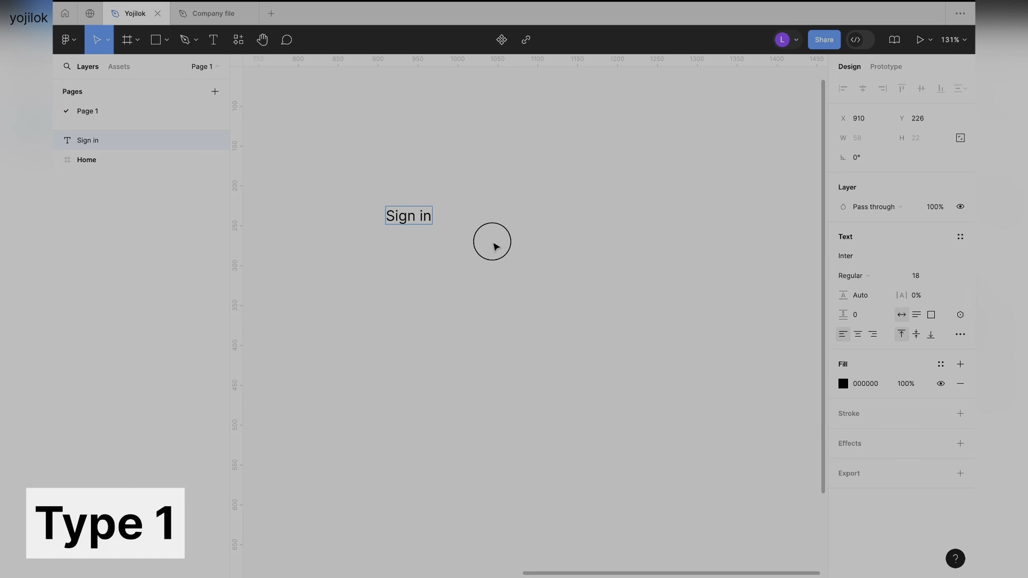
click(494, 242)
scroll(495, 245, left, 3)
click(498, 233)
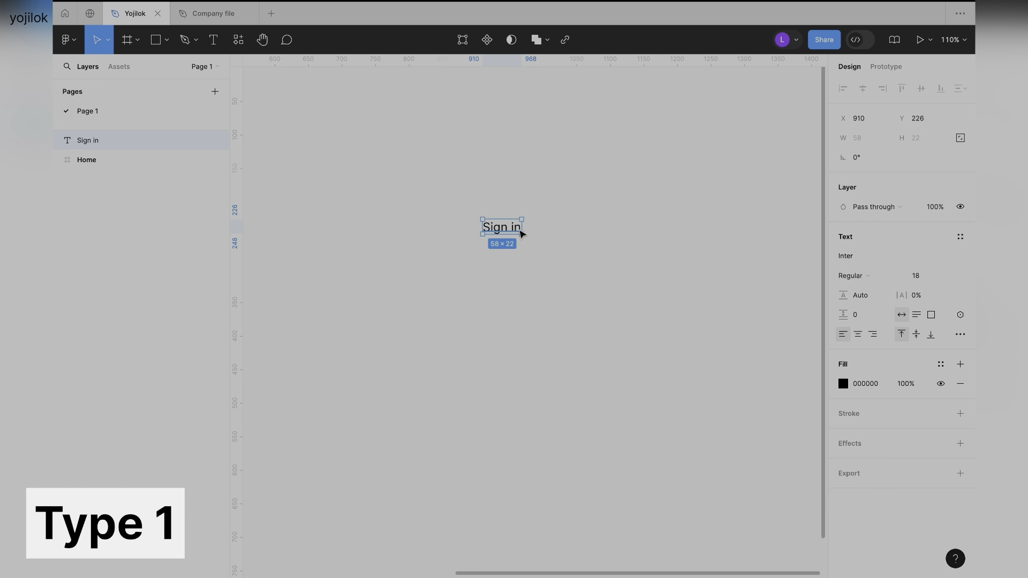
scroll(499, 233, up, 5)
click(509, 176)
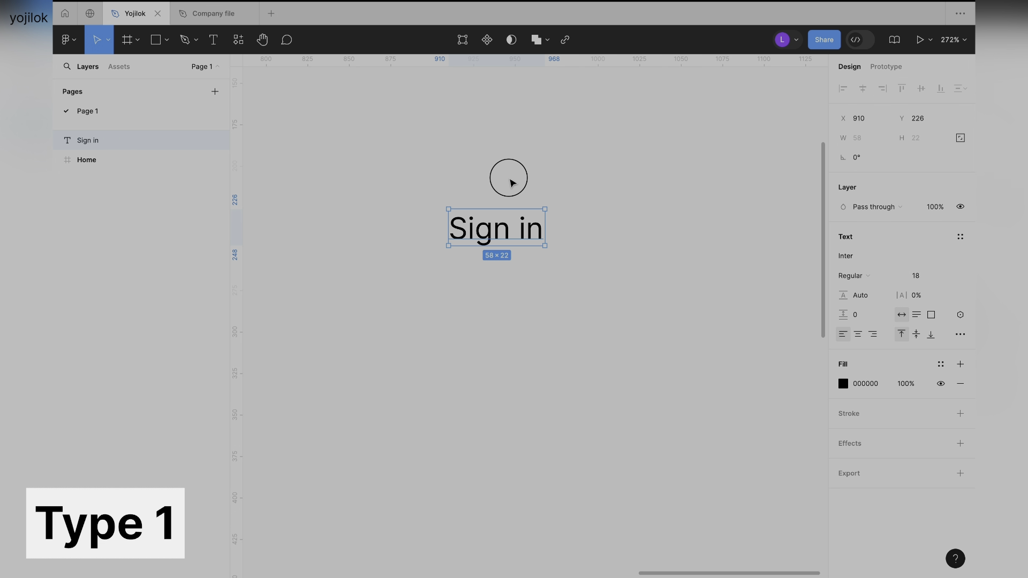
Draw a rectangle about 136 × 58 around the "Sign in" text and send it to the back.
click(155, 40)
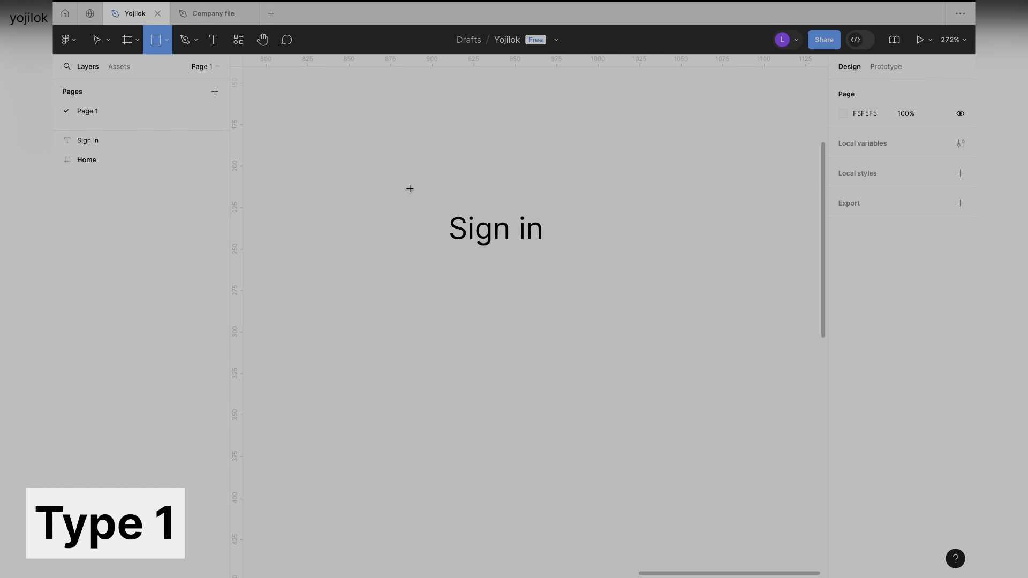
drag(402, 188, 583, 258)
click(622, 364)
click(595, 273)
key(ctrl+shift+bracketleft)
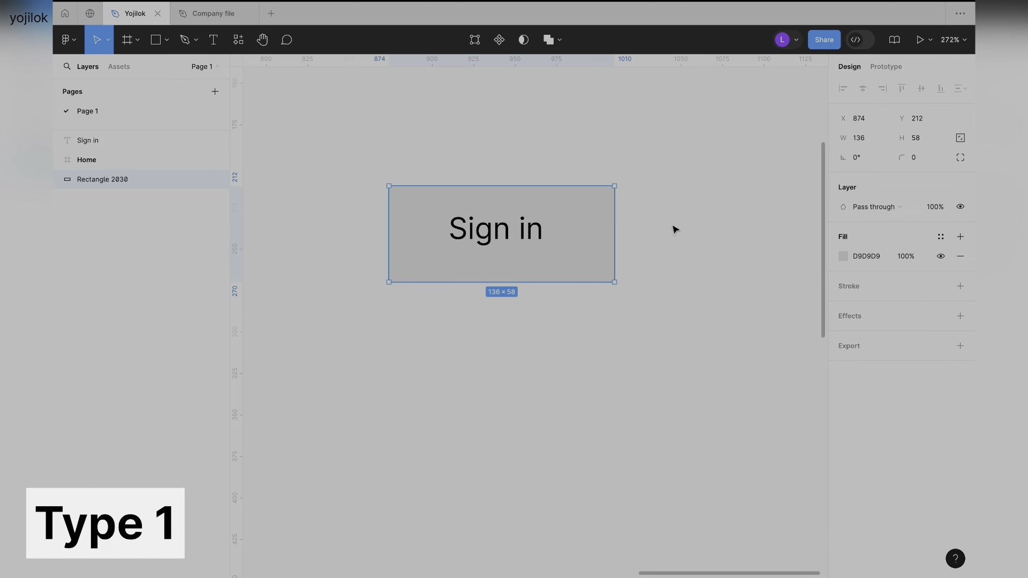
Move the Home frame below the new rectangle in the layer order.
click(634, 224)
click(519, 230)
shift+click(589, 207)
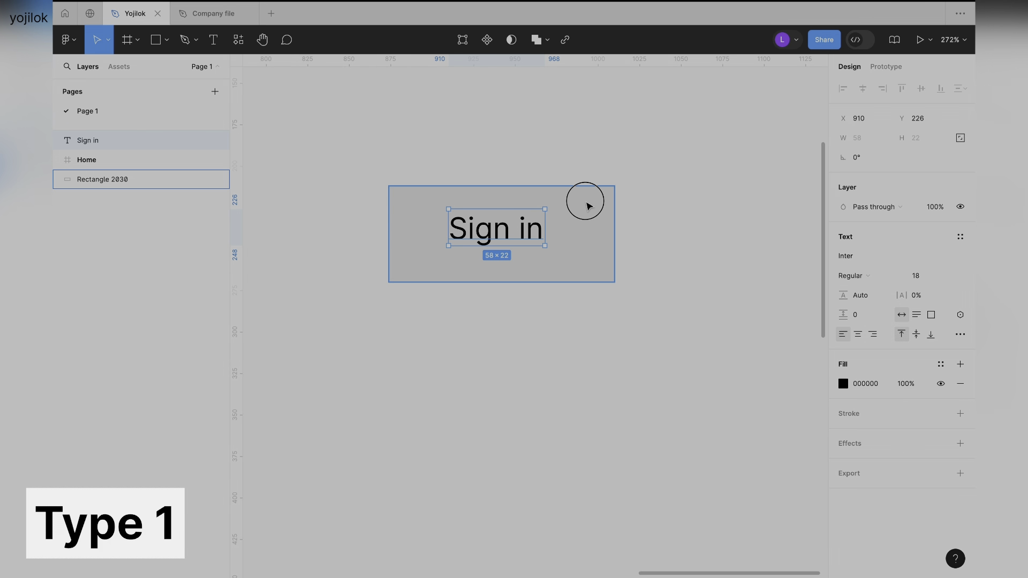
drag(102, 159, 107, 187)
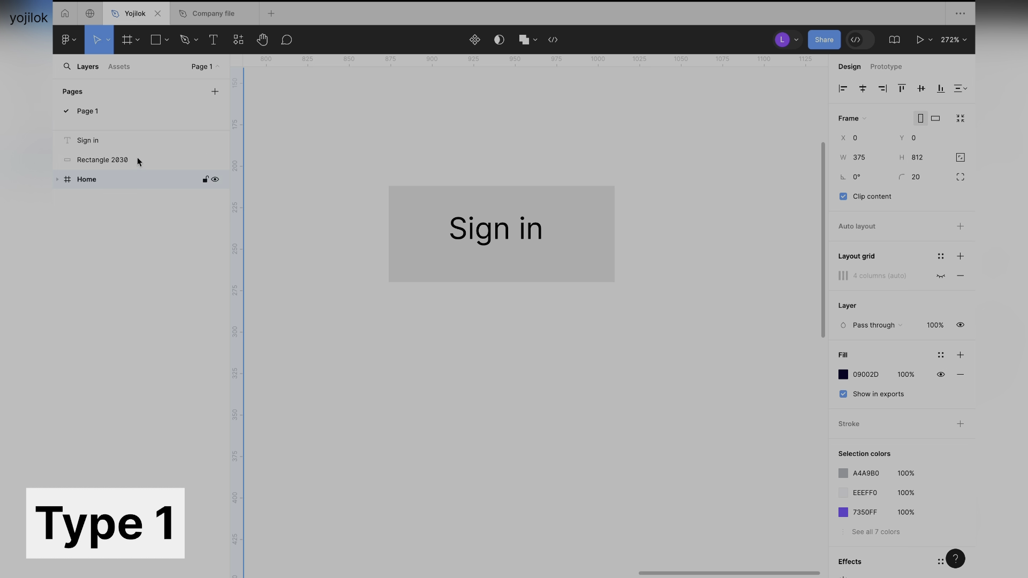
Align the "Sign in" text and the rectangle on their horizontal and vertical centers.
click(118, 145)
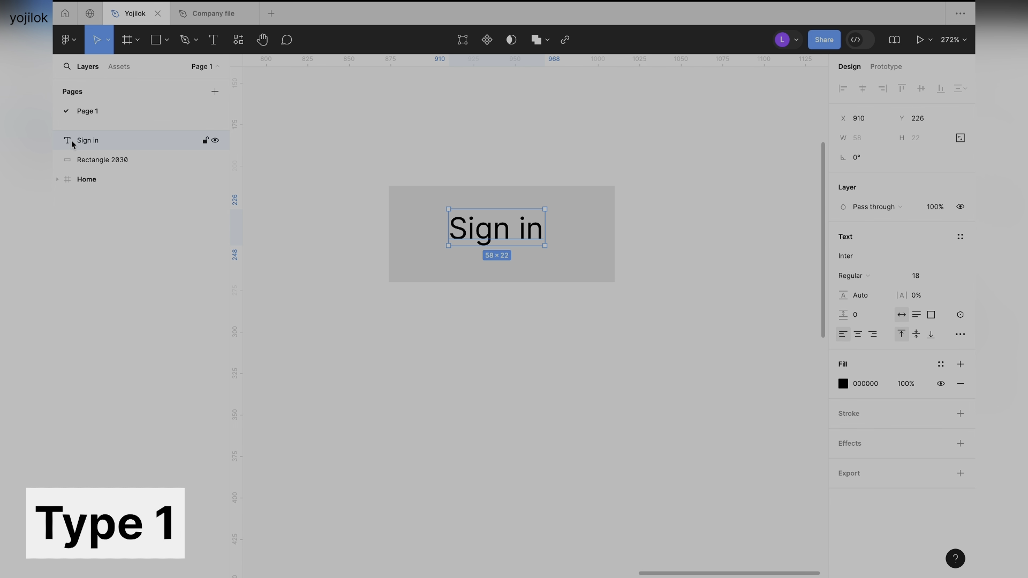
click(120, 160)
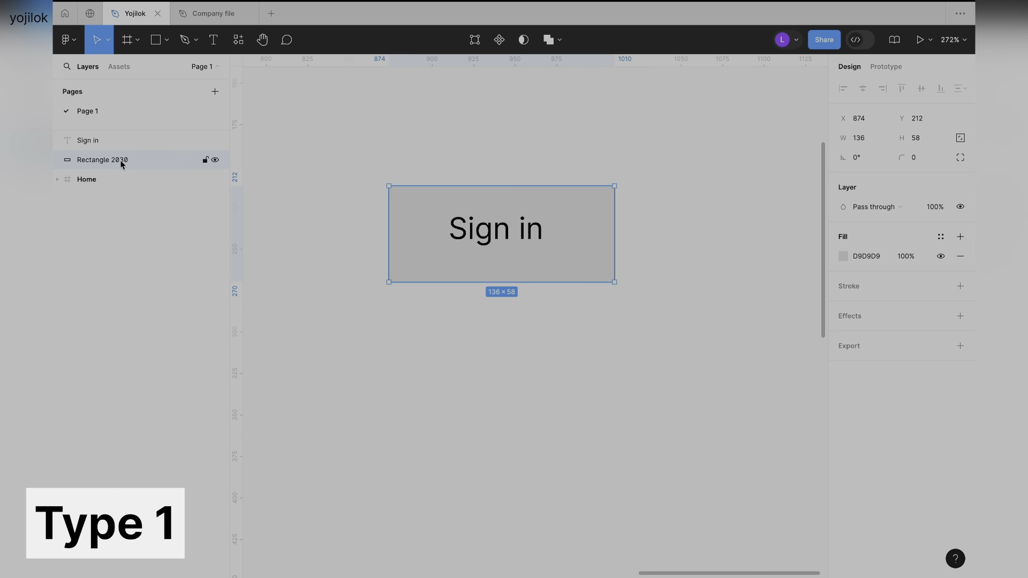
click(105, 141)
shift+click(131, 160)
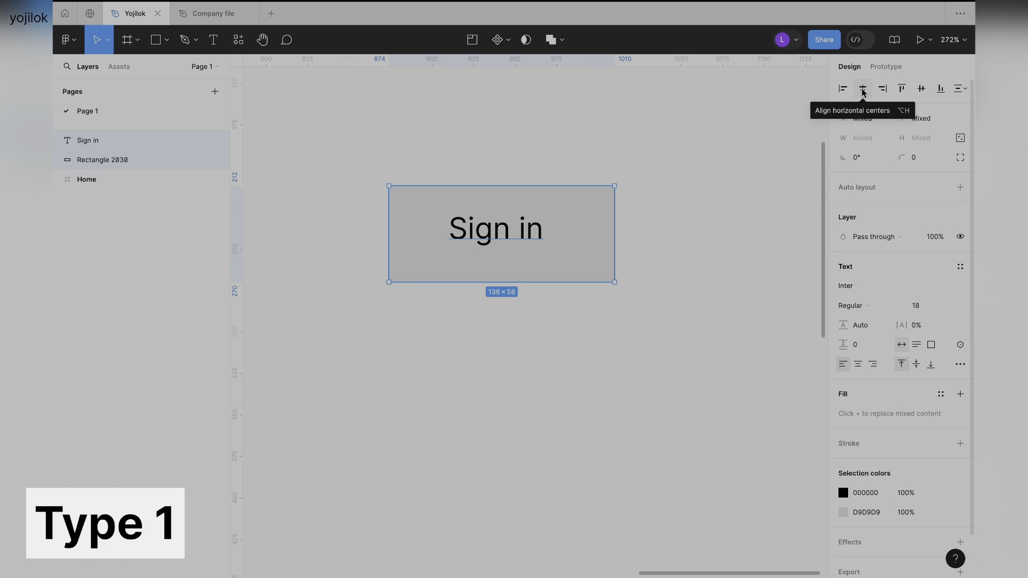
click(863, 90)
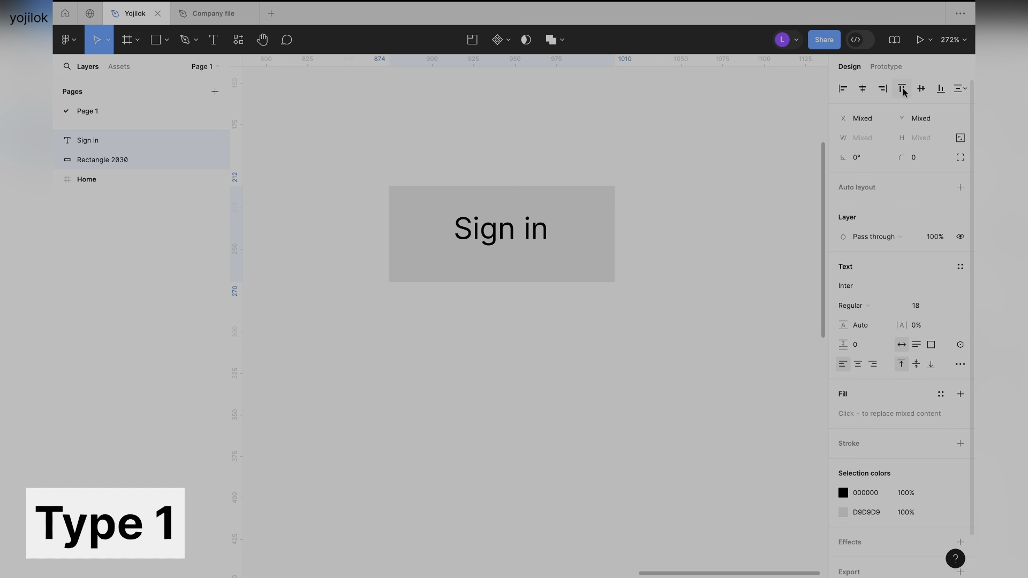
click(922, 90)
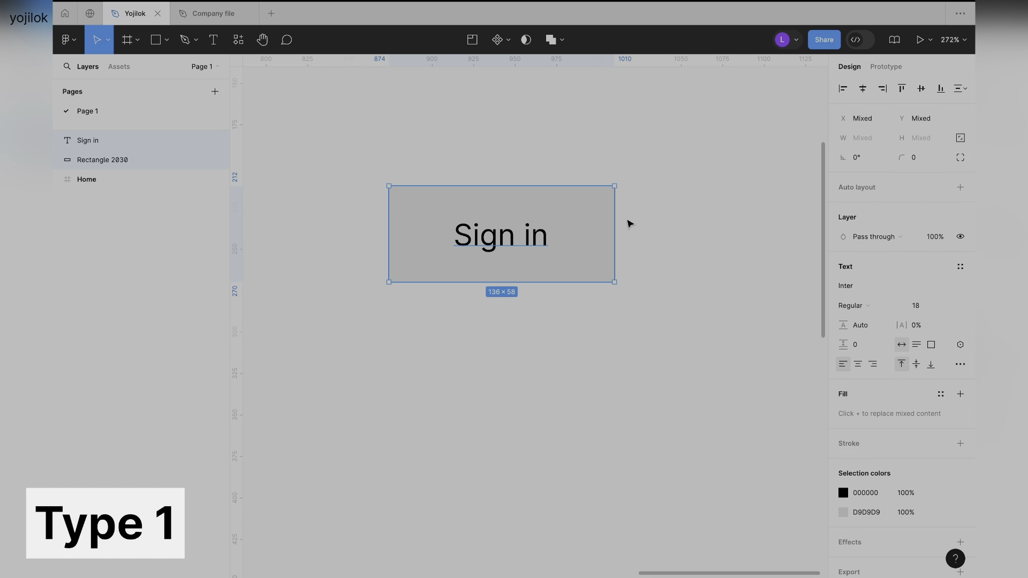
Set the corner radius of the rectangle behind the "Sign in" text to 10.
click(652, 273)
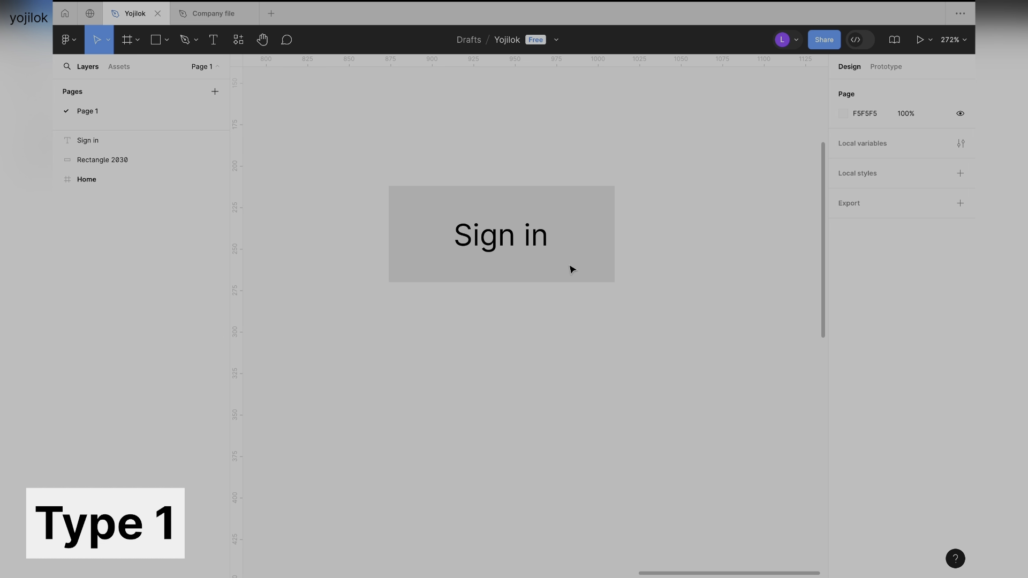
click(560, 203)
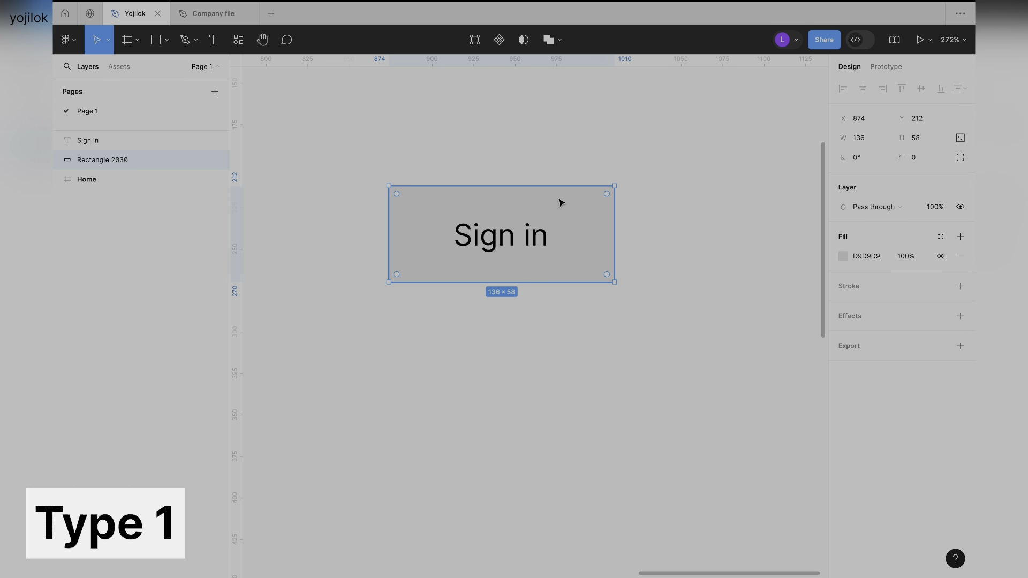
click(844, 257)
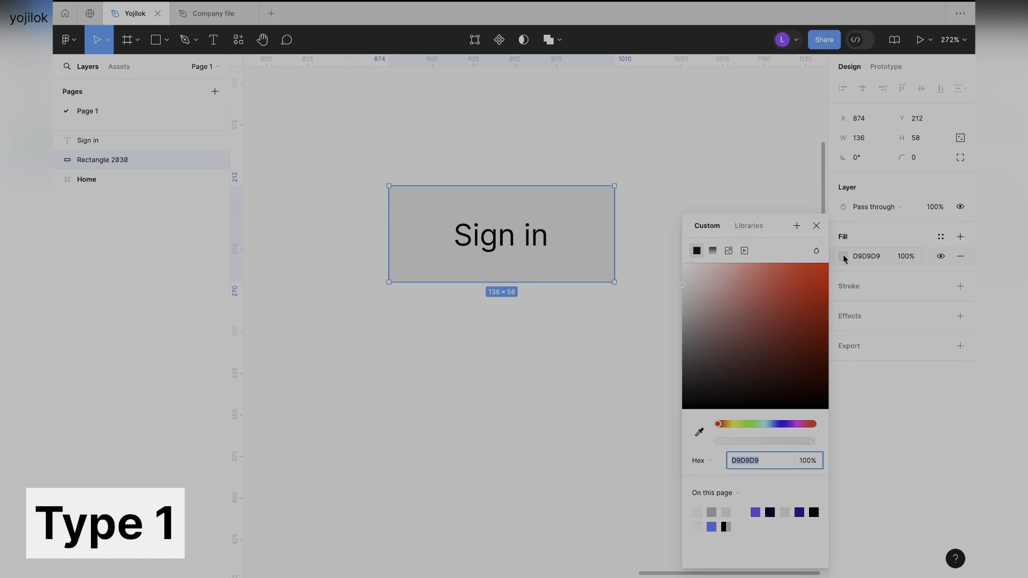
click(876, 235)
click(924, 161)
text(10)
key(Return)
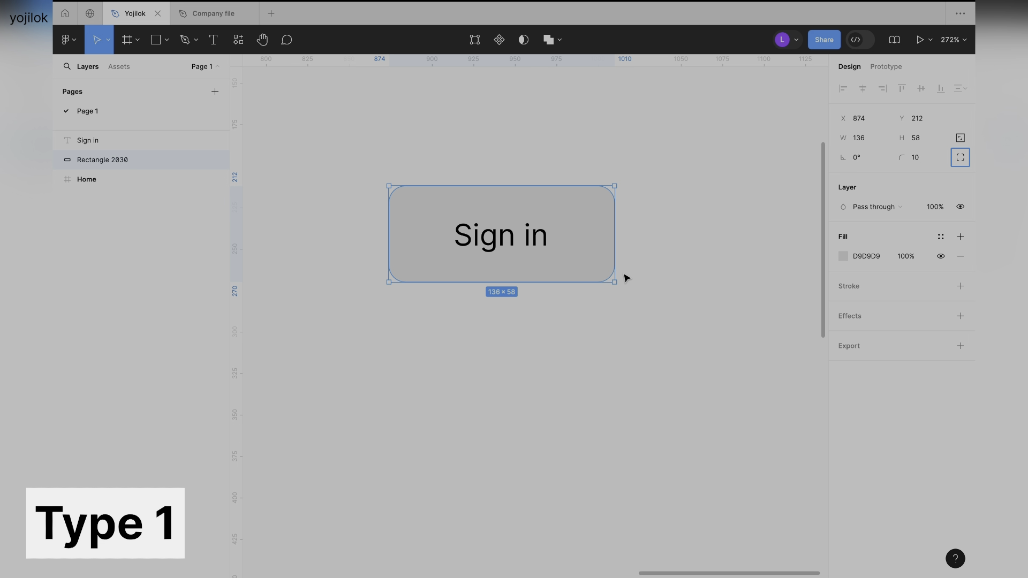
click(682, 268)
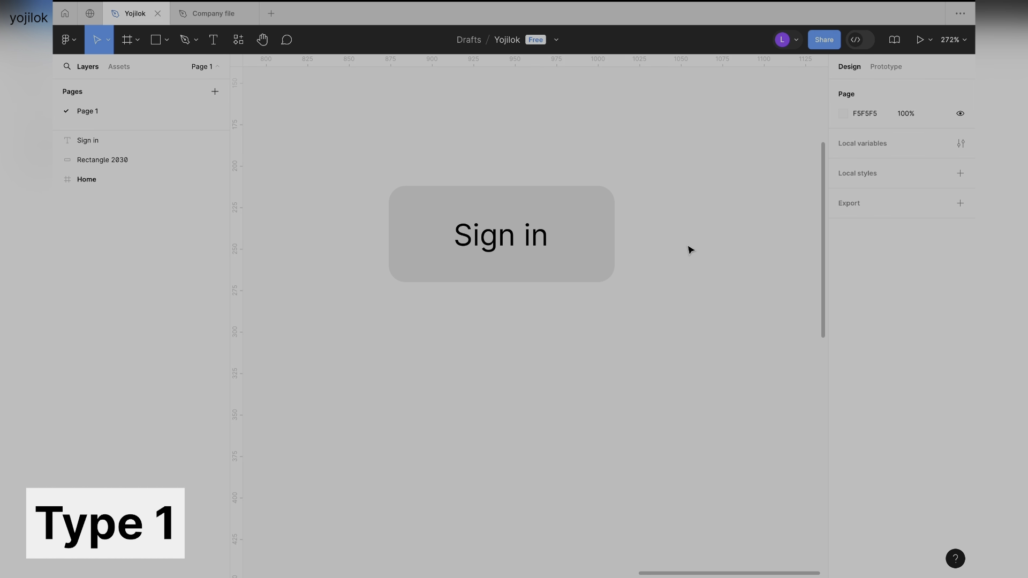
Fill the rounded rectangle with the purple color already used on this page.
click(428, 205)
click(844, 258)
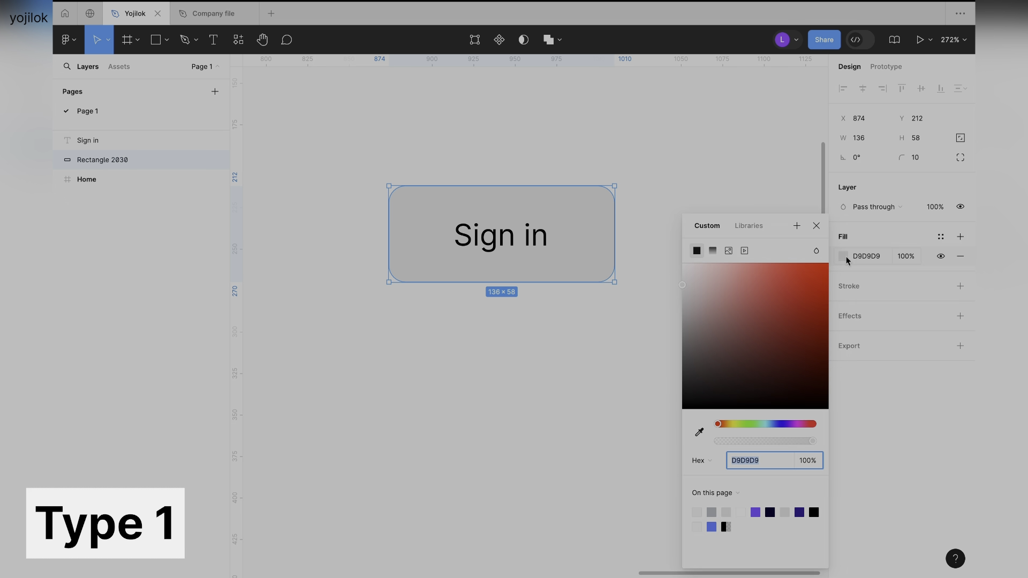
click(756, 513)
click(593, 399)
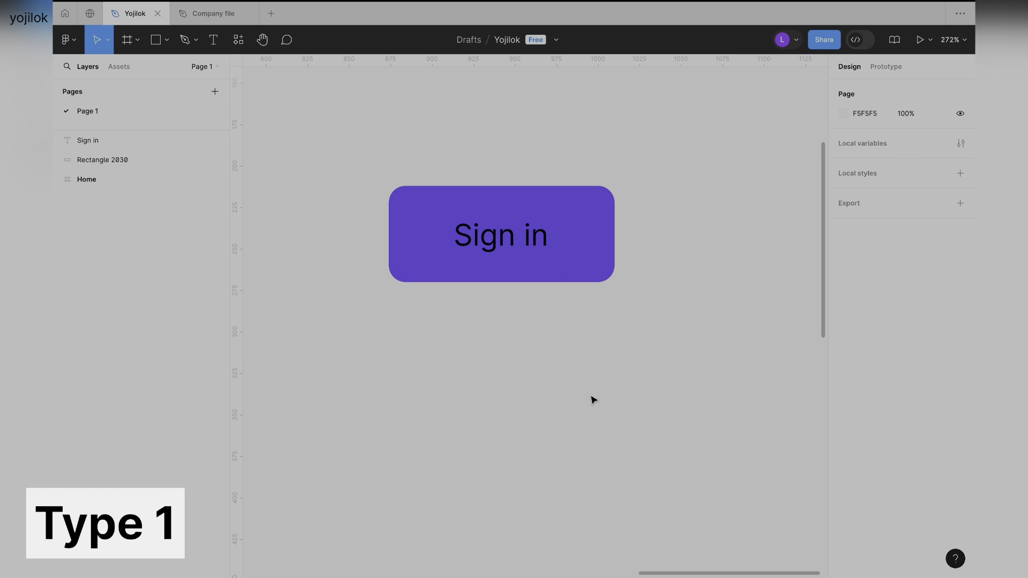
Change the fill of the "Sign in" text on the rectangle to white.
click(532, 236)
click(844, 384)
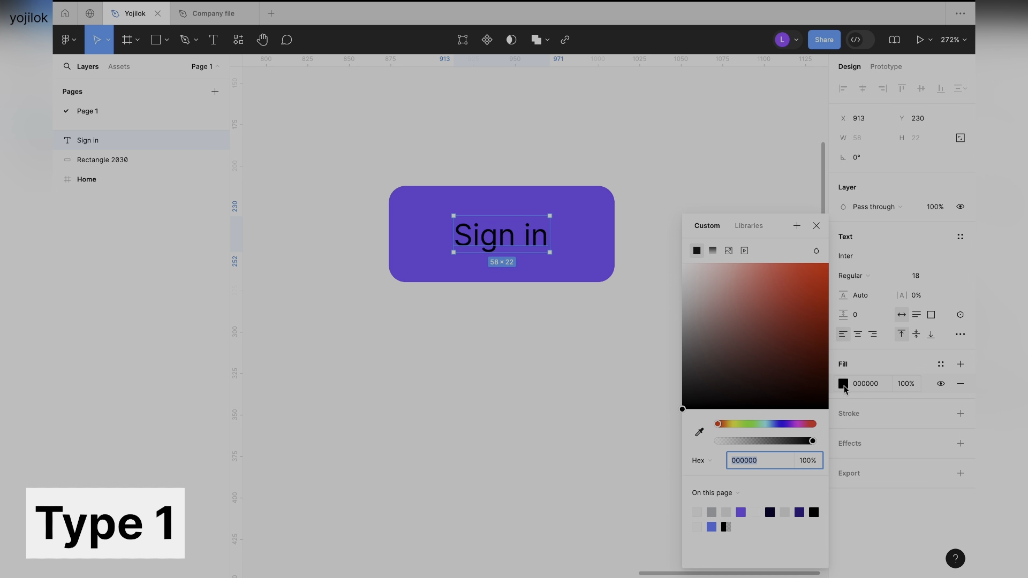
click(757, 512)
click(558, 338)
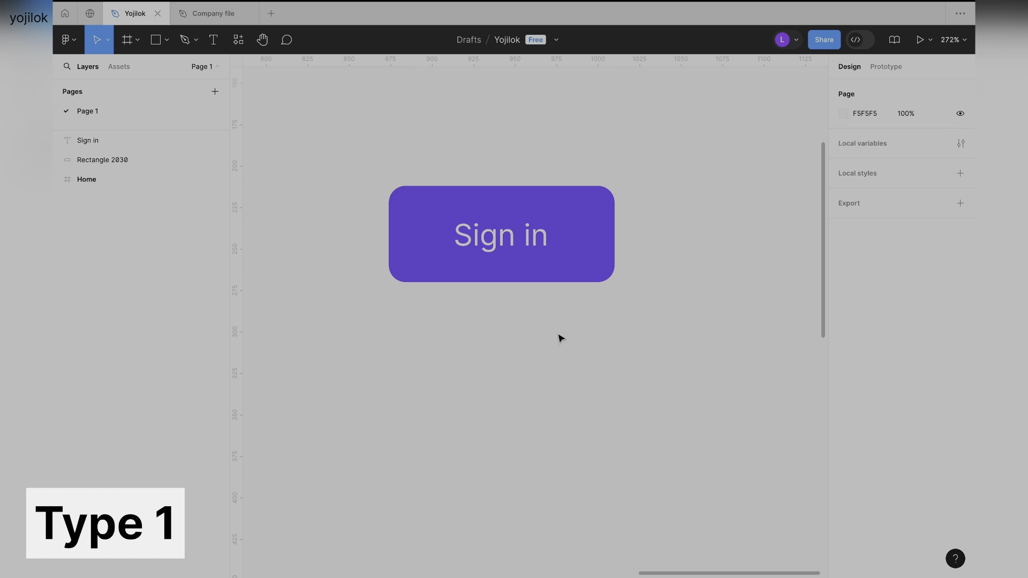
scroll(561, 338, down, 3)
drag(397, 219, 626, 336)
scroll(581, 288, up, 3)
click(554, 175)
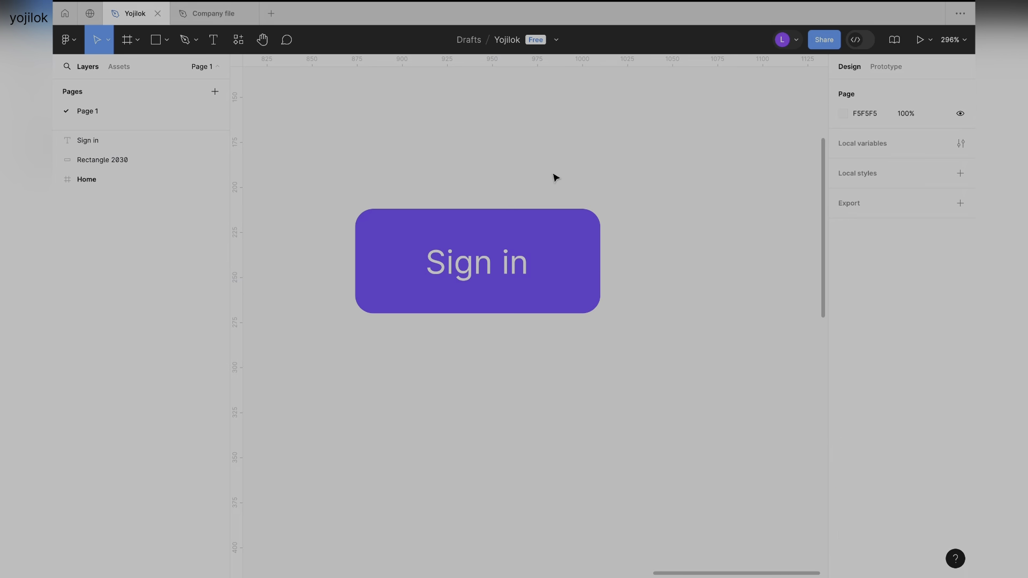
Add a second text reading "Sign in" in the empty area below the purple button.
scroll(554, 176, down, 1)
scroll(555, 177, down, 1)
scroll(555, 176, down, 2)
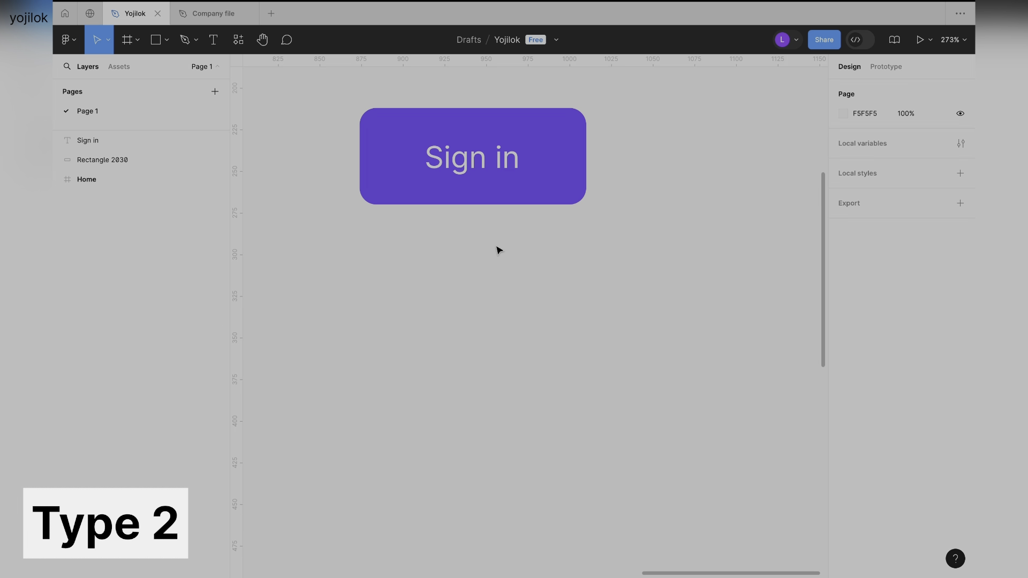
scroll(496, 248, down, 1)
scroll(493, 321, up, 1)
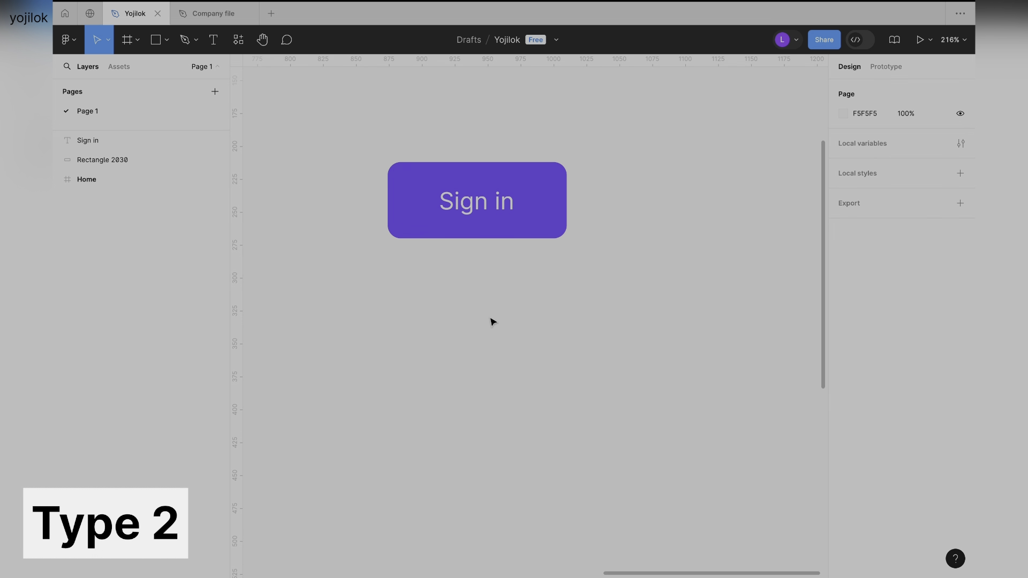
click(213, 43)
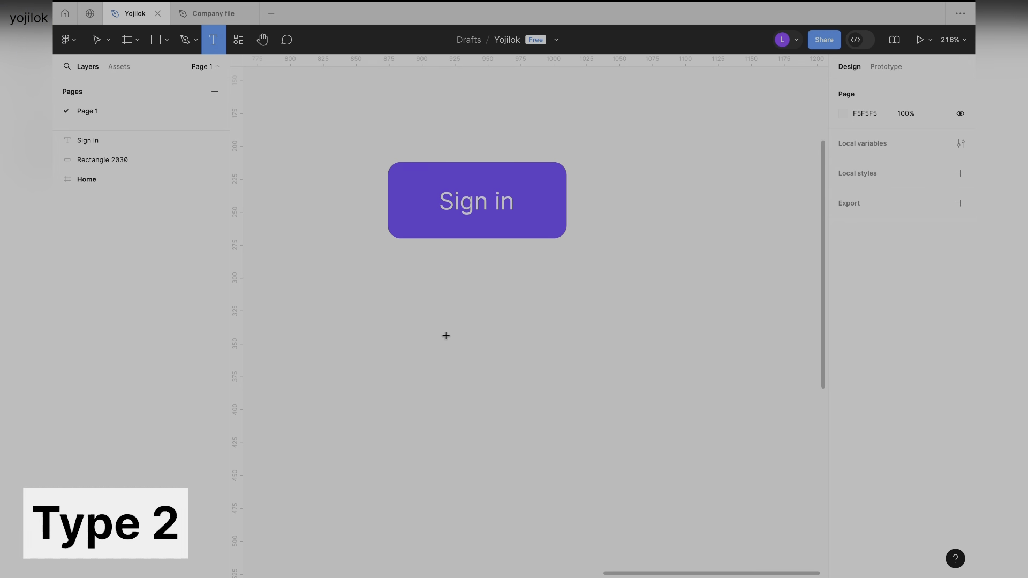
click(456, 311)
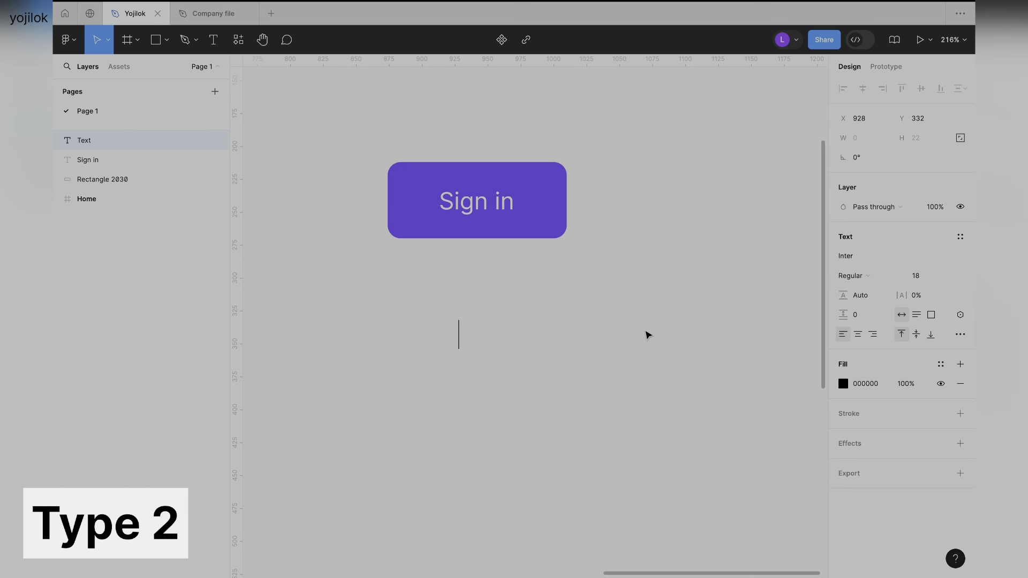
text(Sign in)
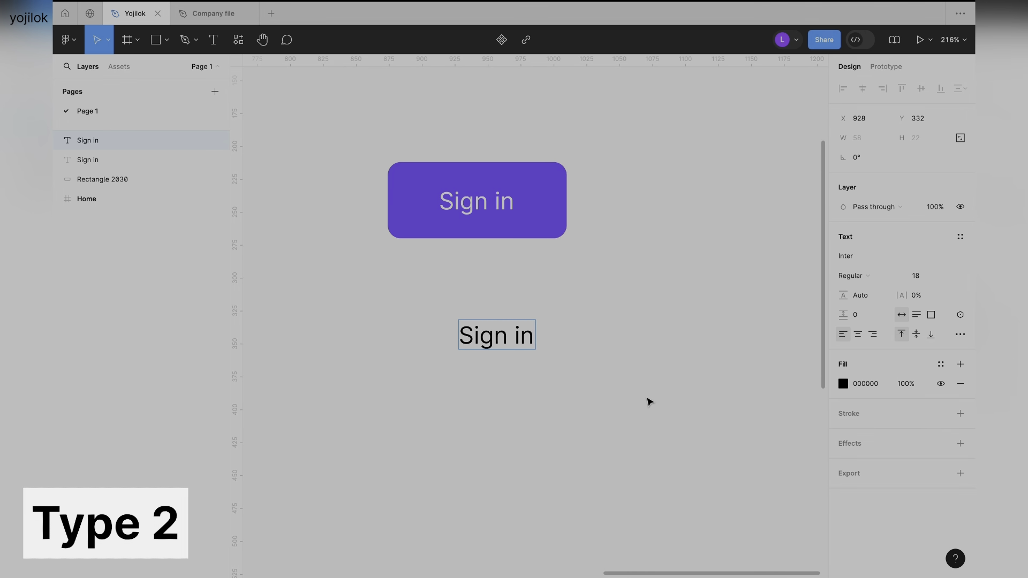
click(622, 400)
Wrap the new black "Sign in" text in an auto layout frame.
click(554, 369)
click(498, 346)
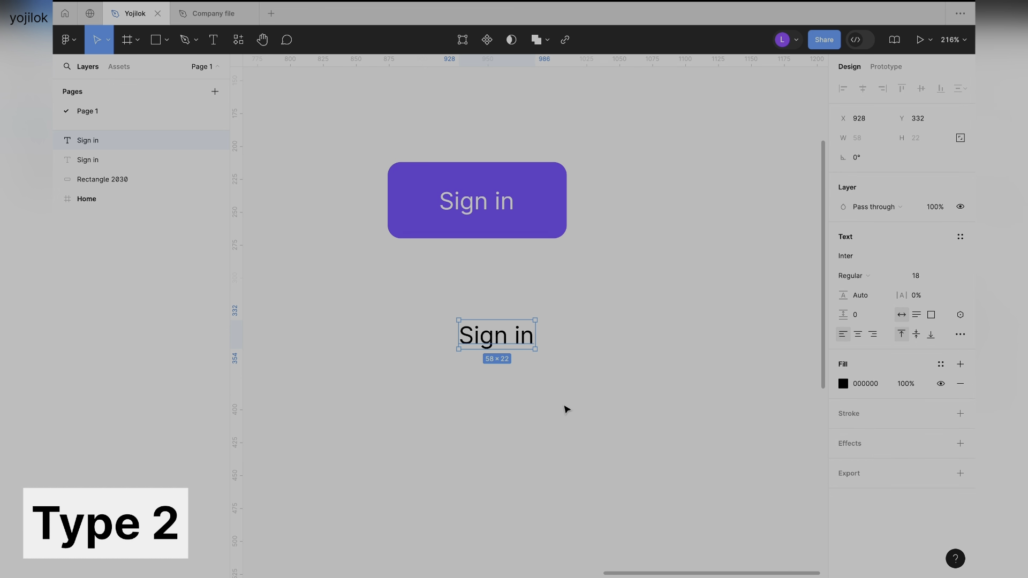
key(shift+a)
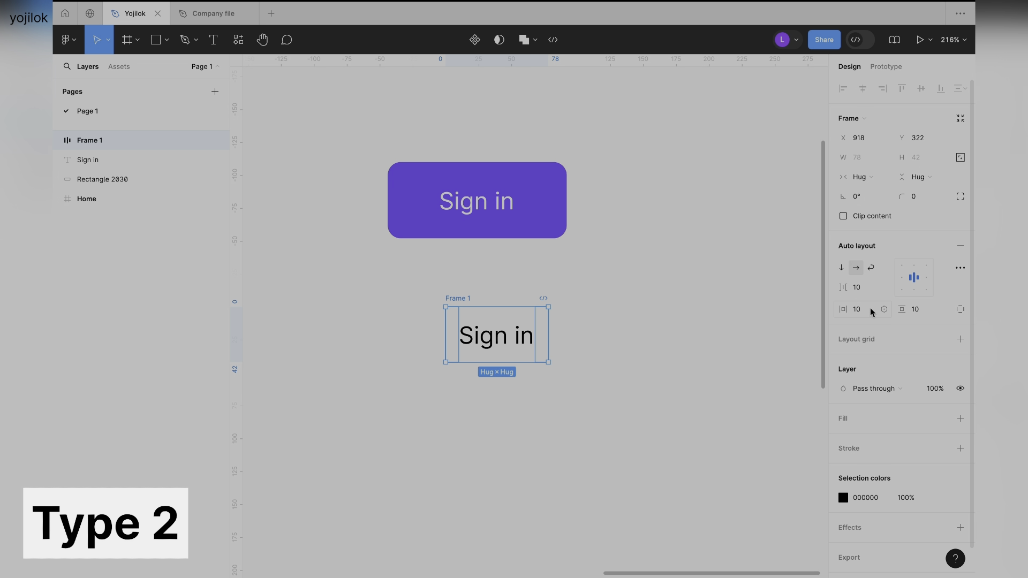
Set the auto layout frame's horizontal gap between items to 50.
click(864, 290)
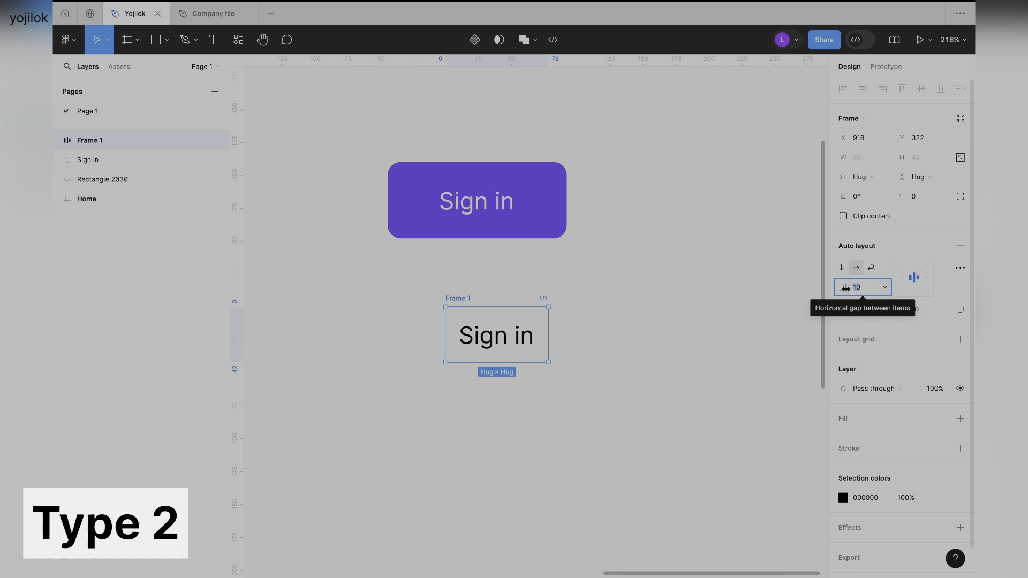
click(861, 313)
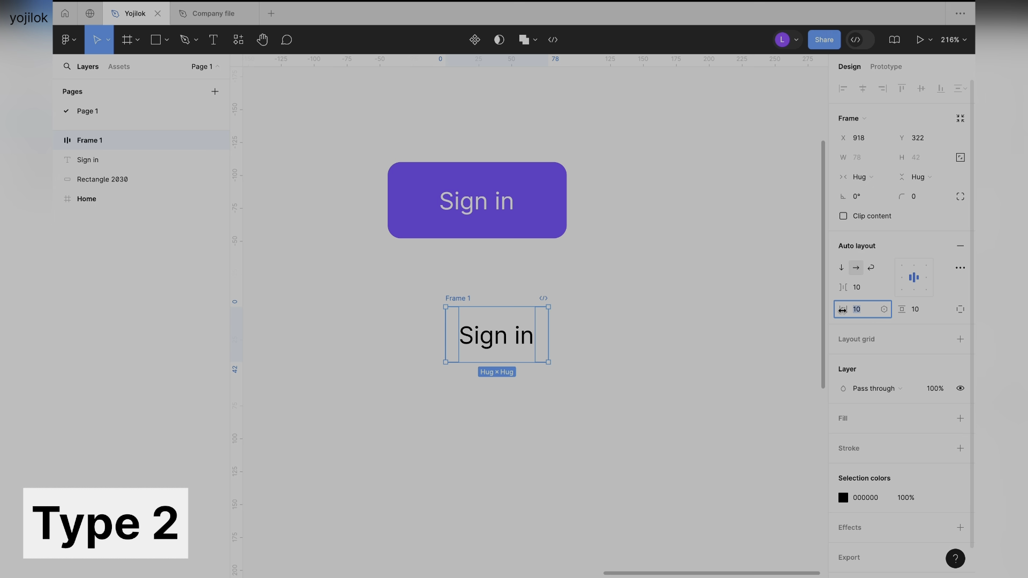
click(920, 314)
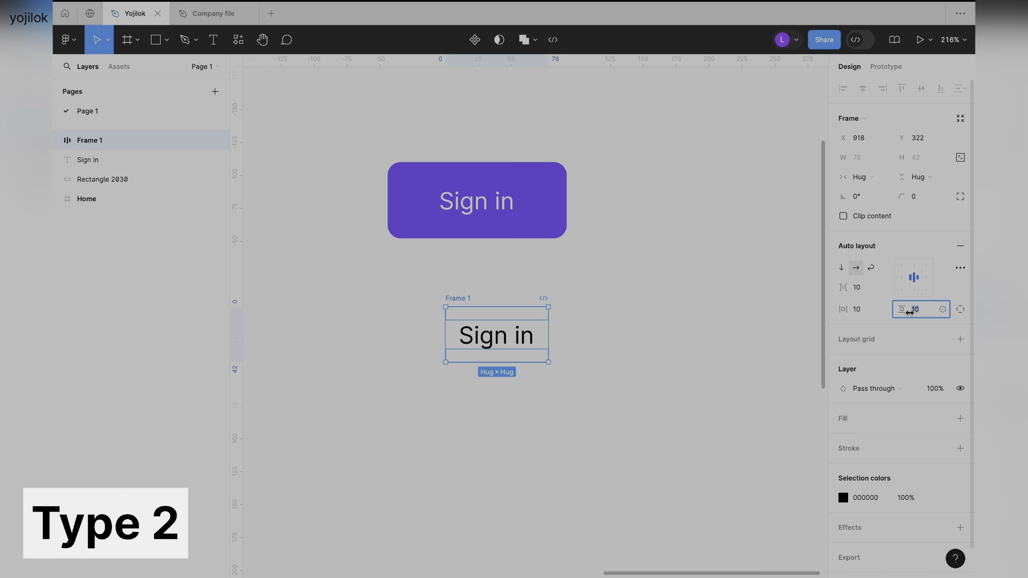
click(862, 289)
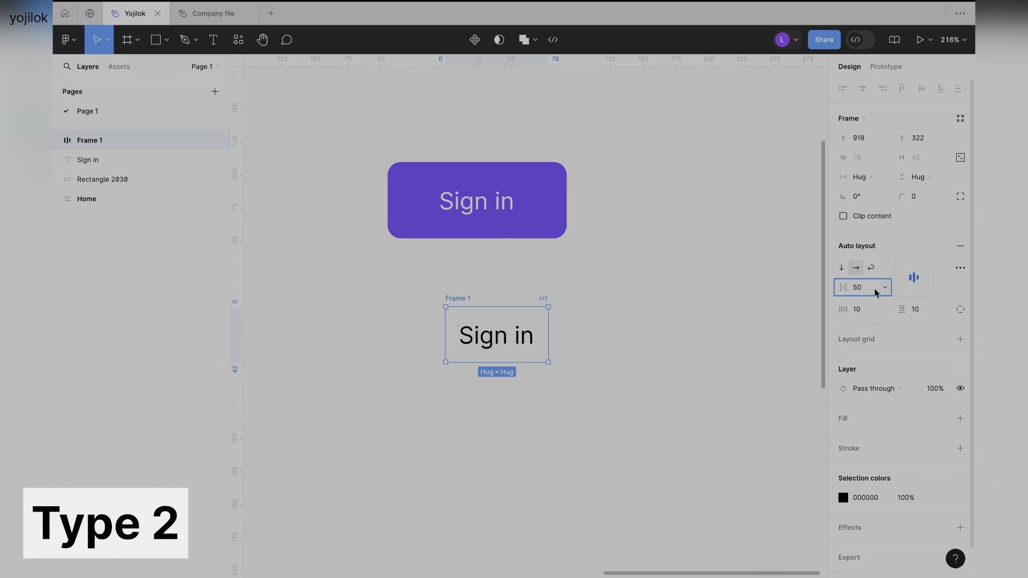
key(Tab)
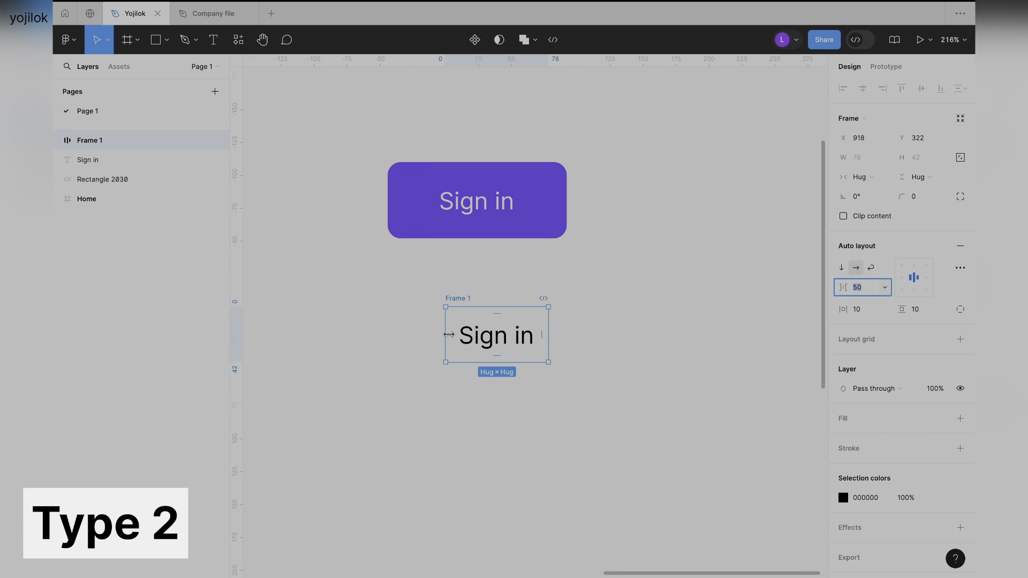
Set the auto layout frame's horizontal padding to 50 and its vertical padding to 25.
click(868, 311)
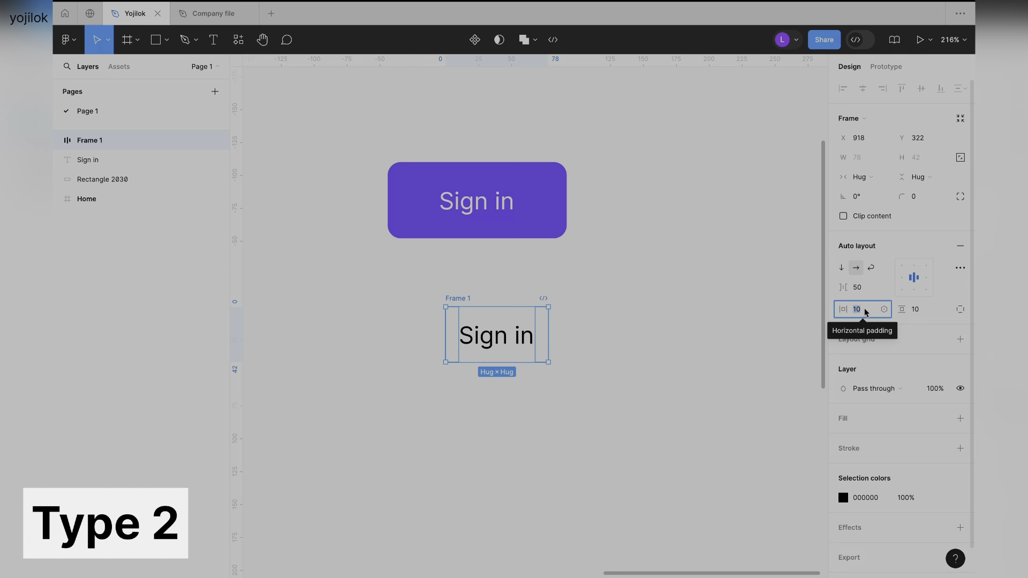
text(50)
key(Tab)
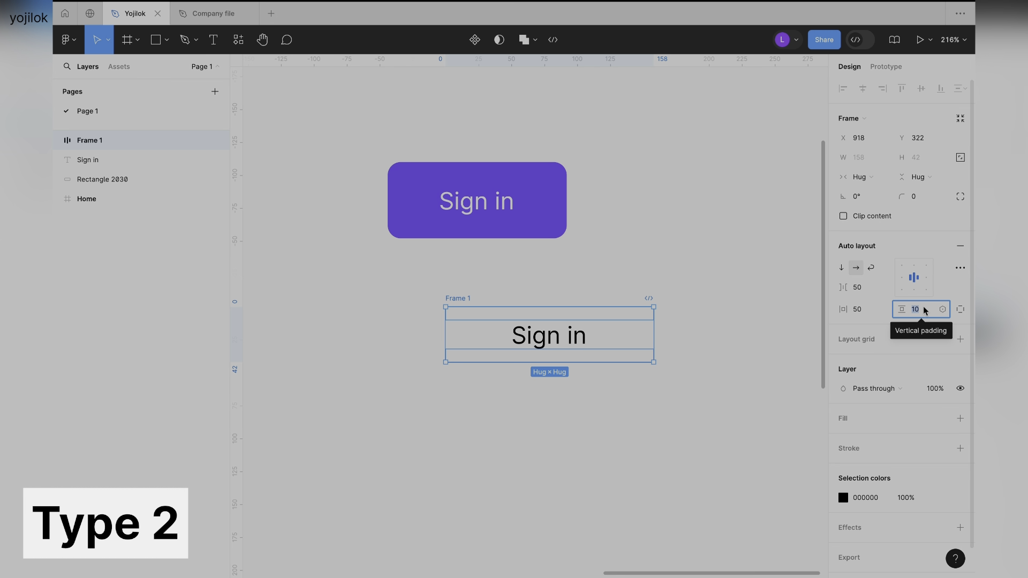
text(25)
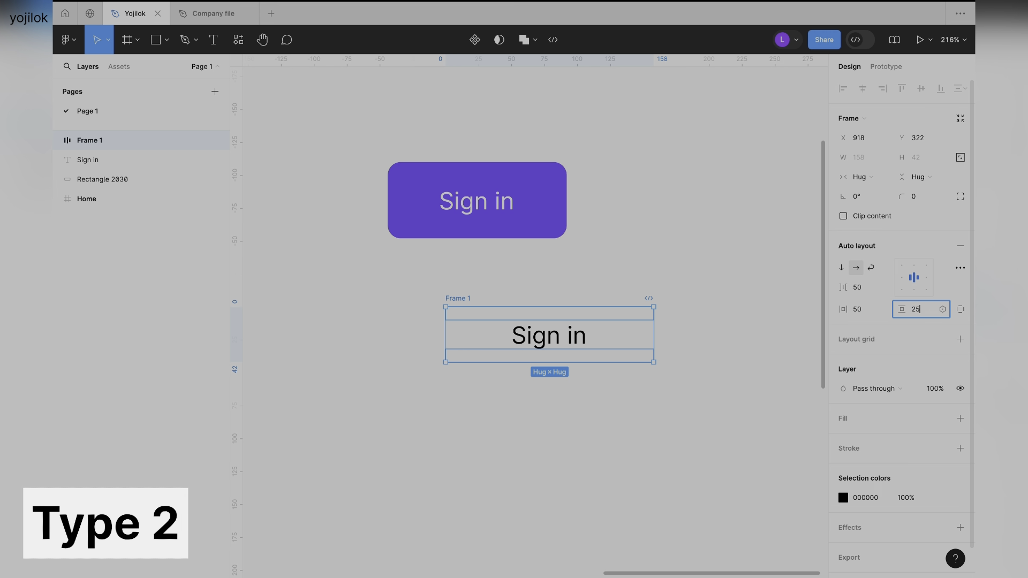
key(Return)
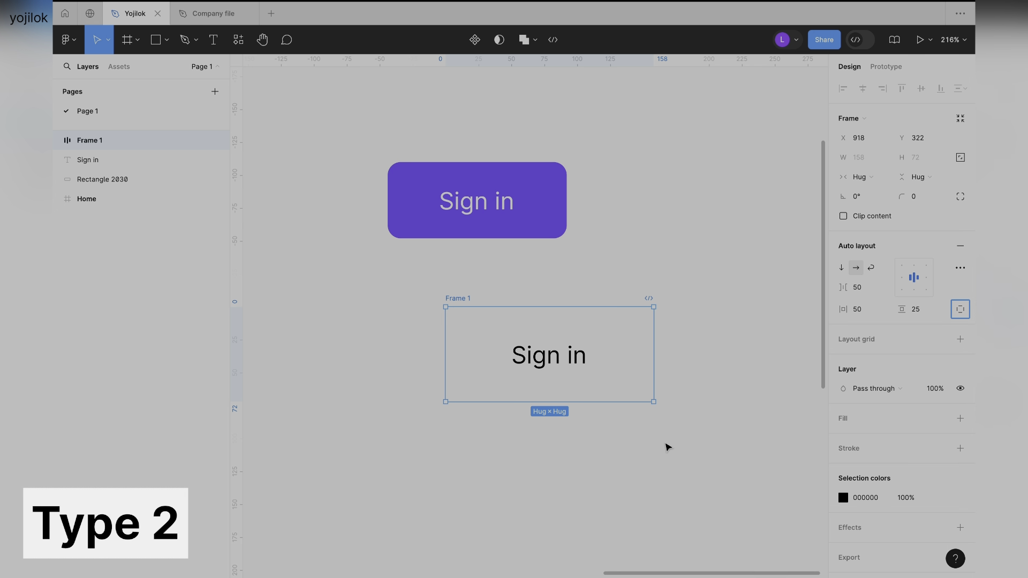
Move the auto layout frame to about X 869, Y 316, beneath the purple button.
click(669, 445)
drag(468, 299, 404, 290)
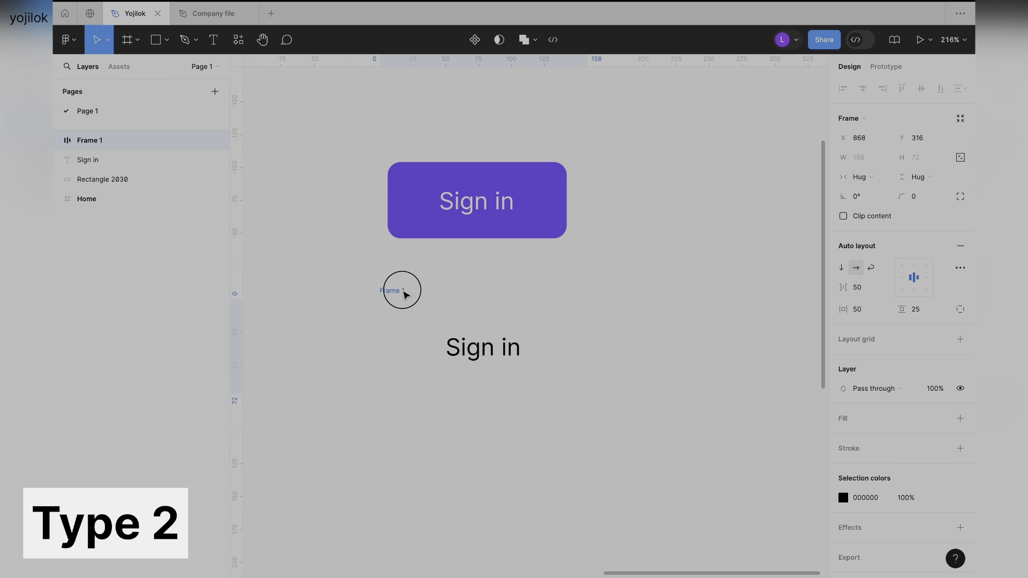
click(520, 294)
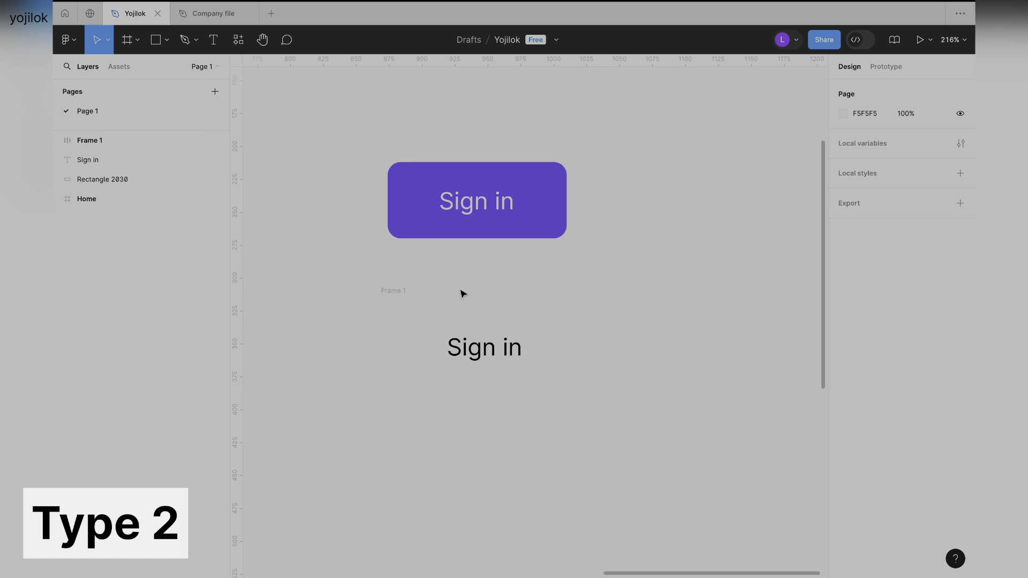
Add a fill to the auto layout frame and set it to the page's purple, 7350FF.
click(395, 290)
scroll(780, 348, down, 2)
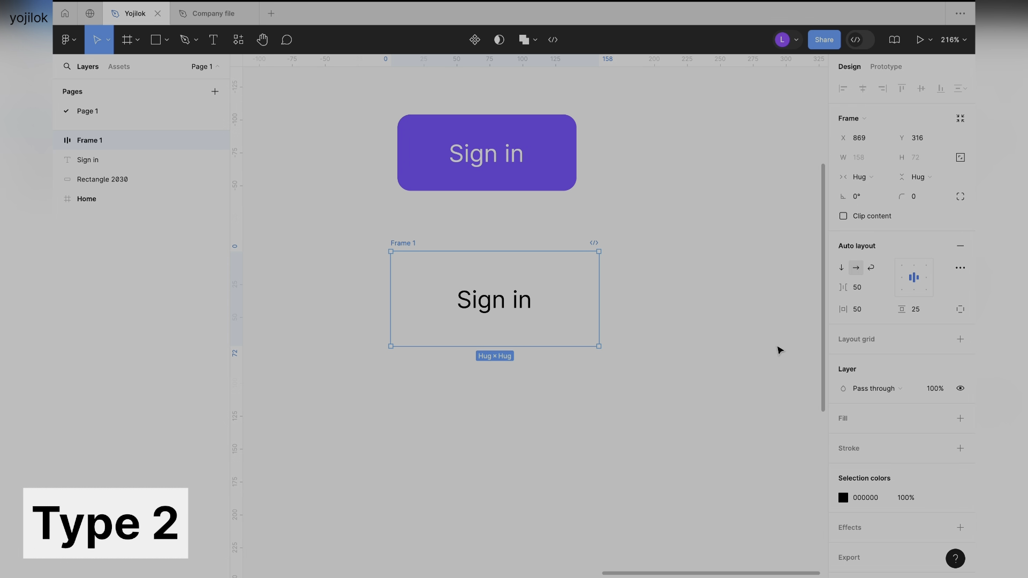
click(887, 423)
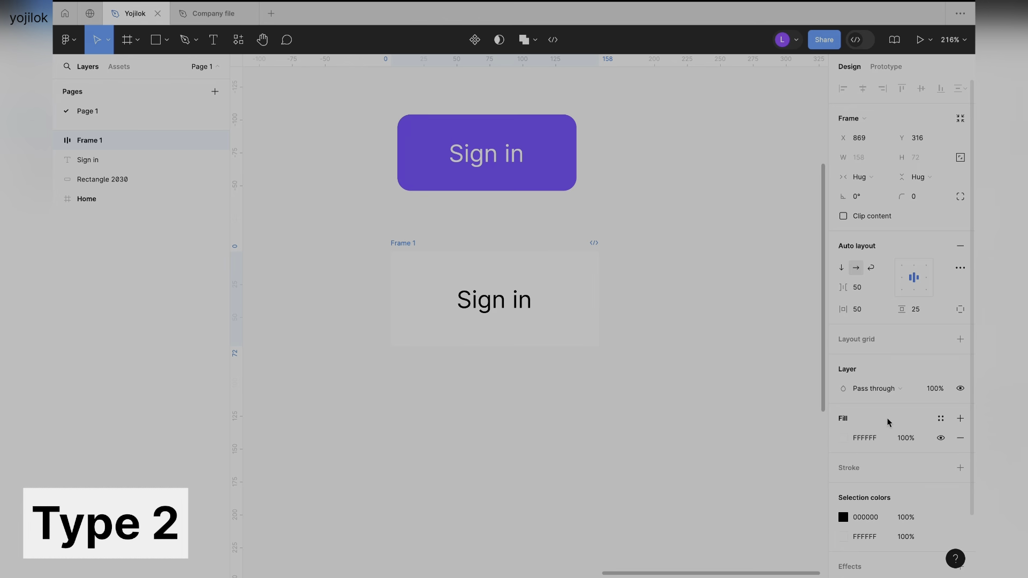
click(844, 441)
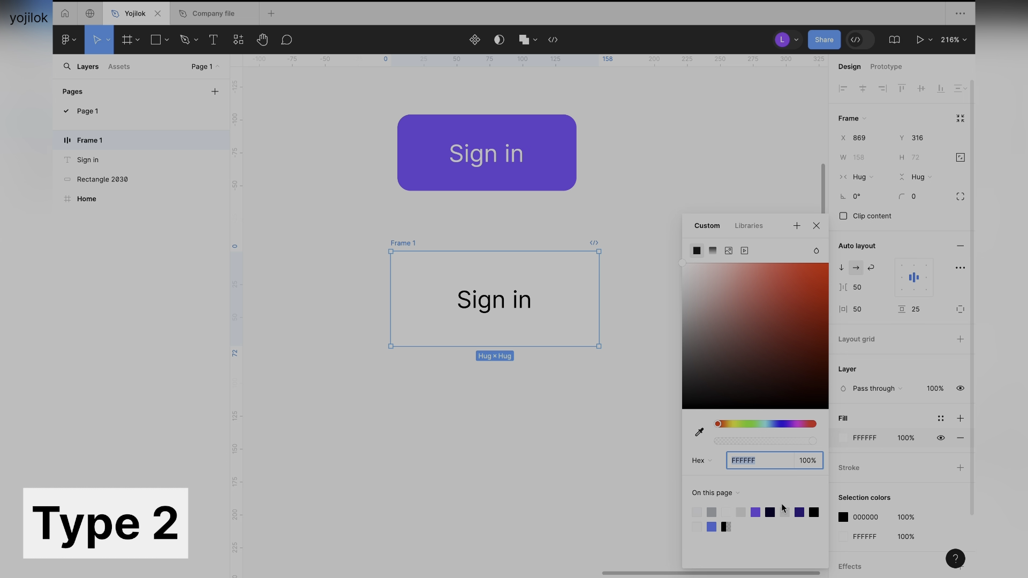
click(755, 513)
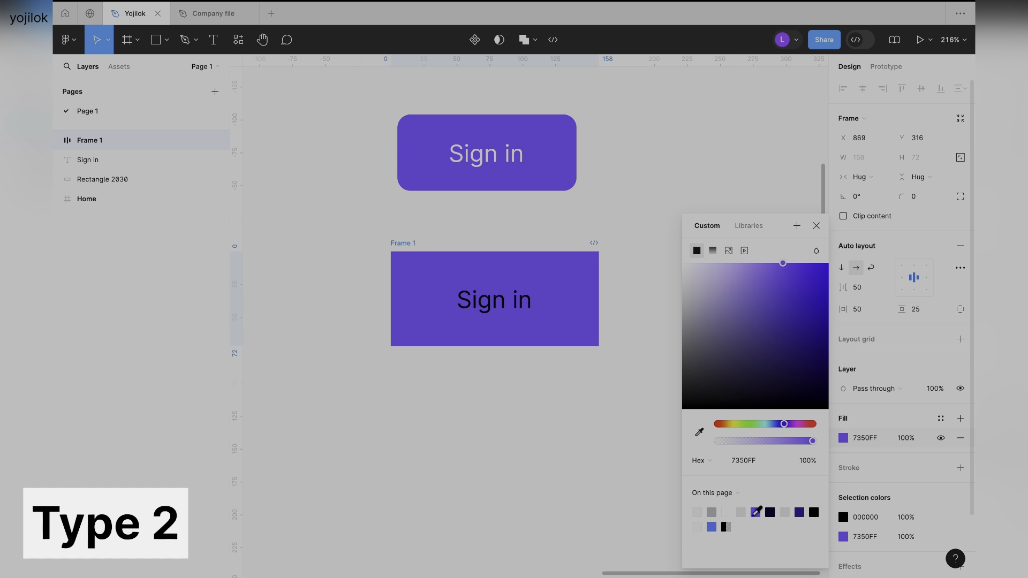
click(595, 402)
Change the black text color in the auto layout frame to white through its selection colors.
click(400, 244)
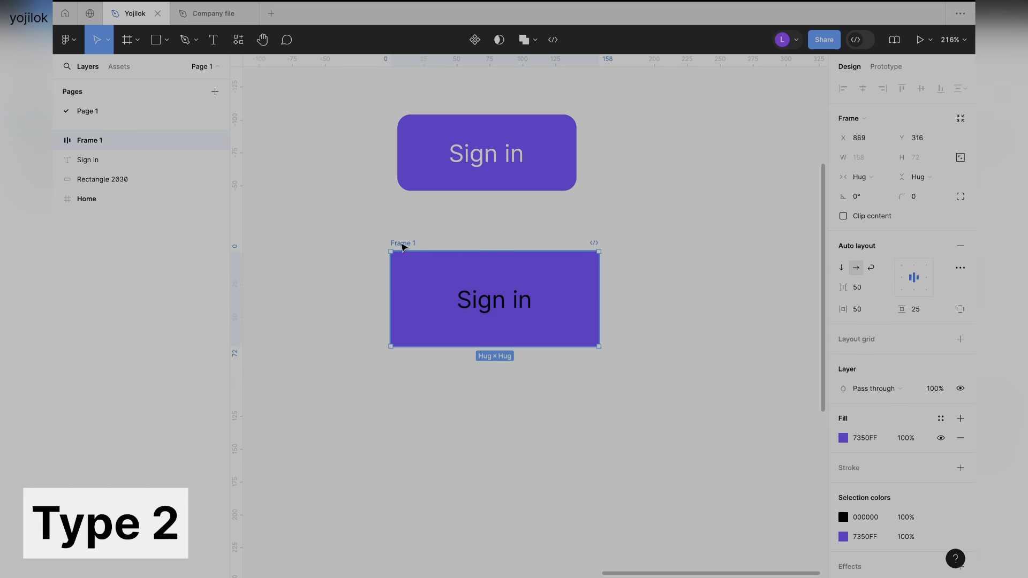
click(844, 519)
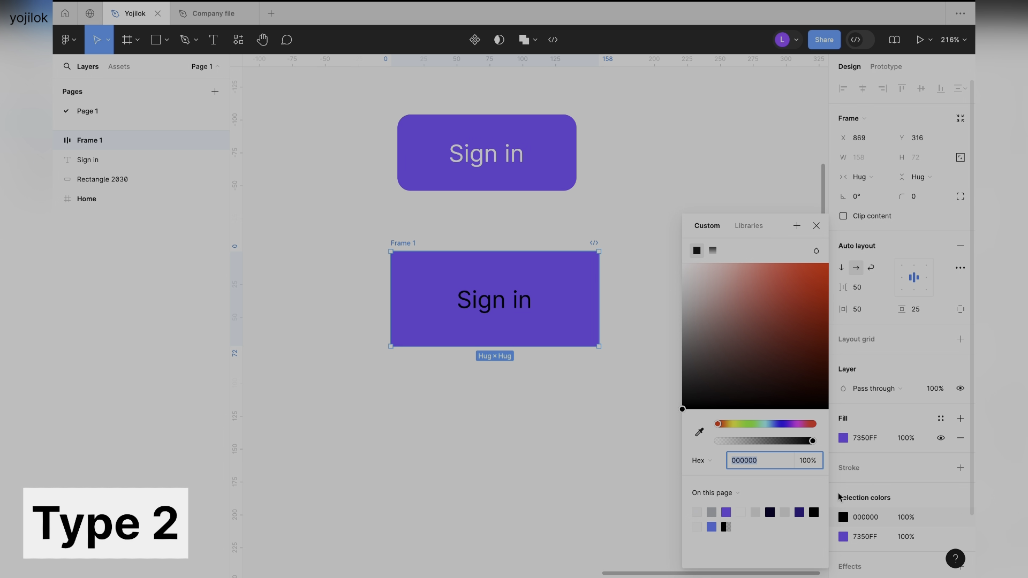
click(740, 513)
click(632, 409)
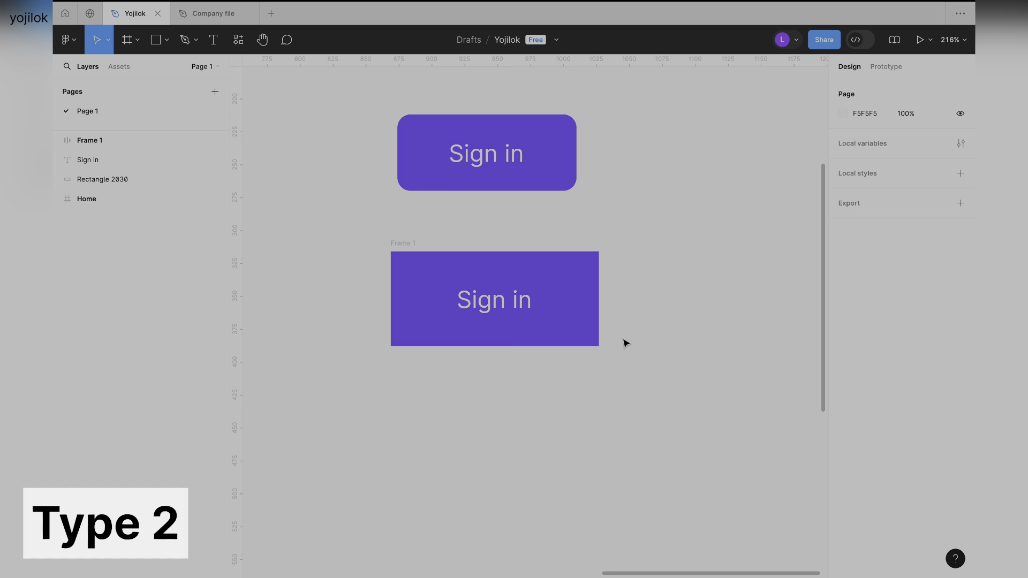
Set the auto layout frame's corner radius to 10.
click(401, 243)
click(918, 197)
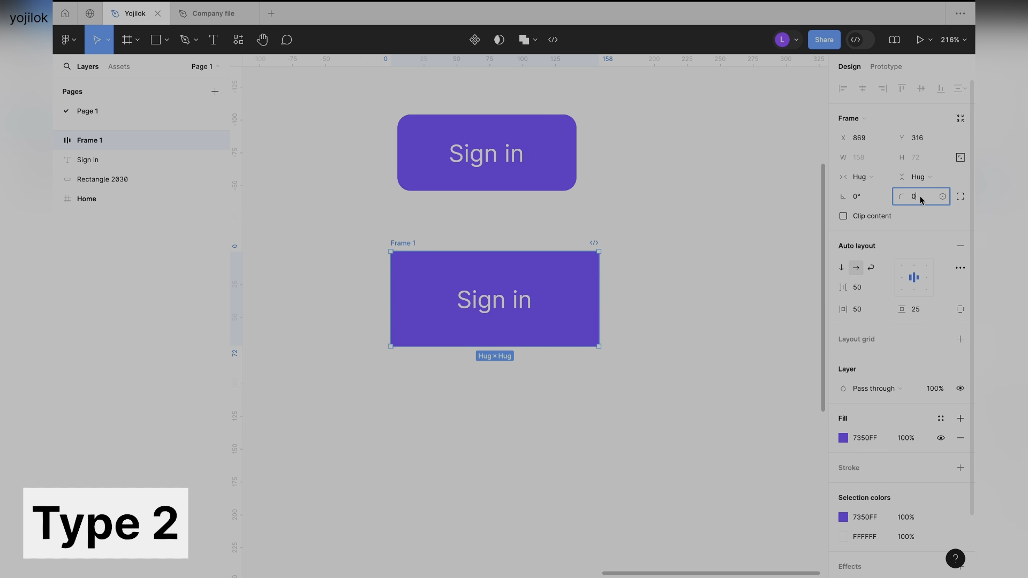
text(10)
key(Tab)
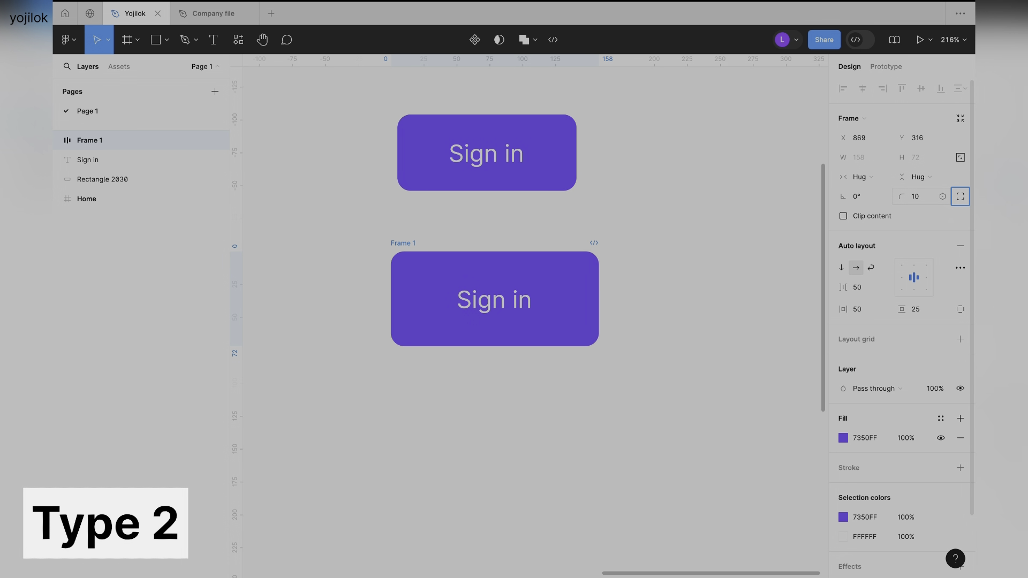
click(667, 344)
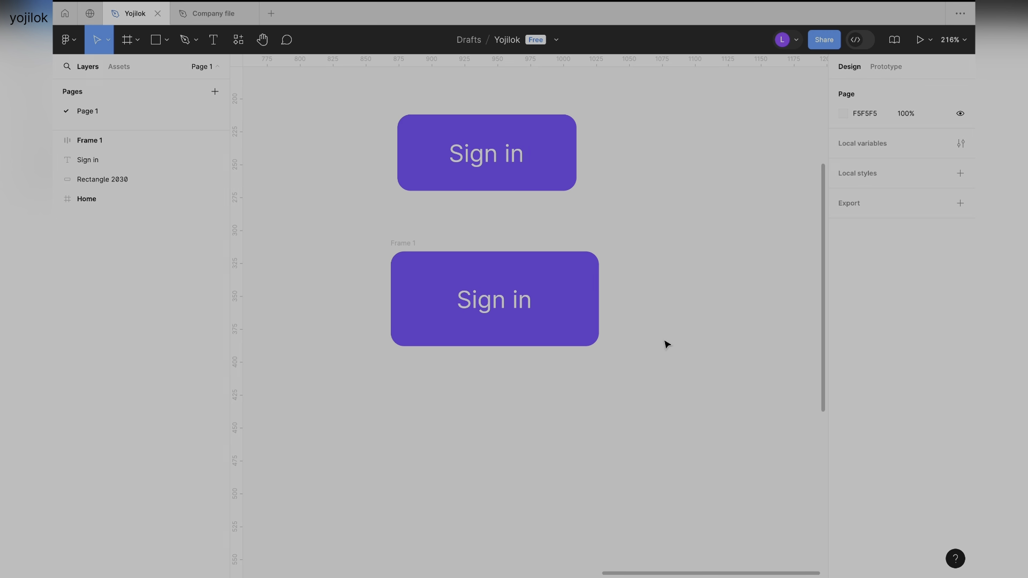
Compare the two Sign in buttons and examine the separate text and rectangle layers that make up the upper one.
scroll(666, 344, up, 3)
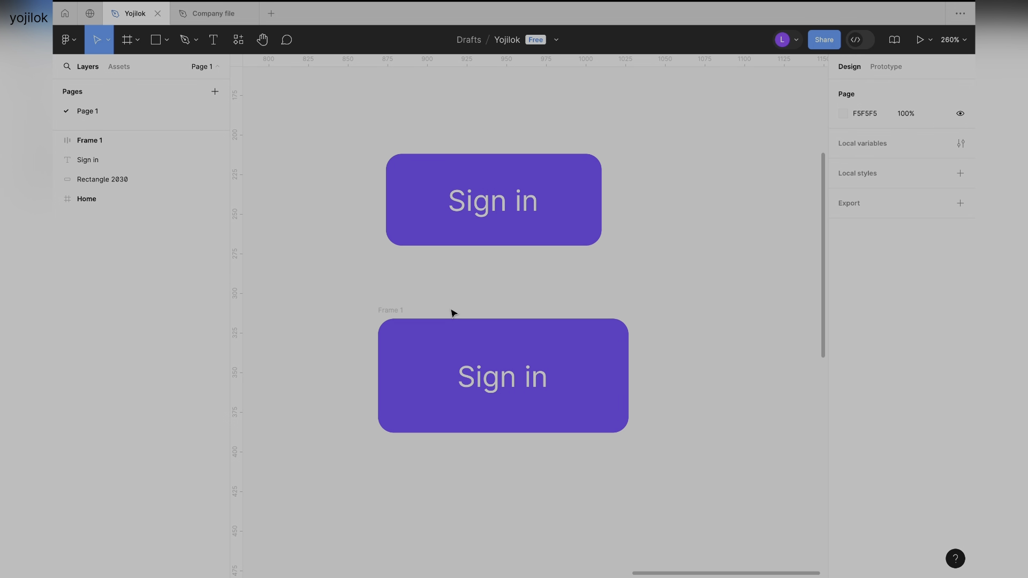
drag(335, 128, 581, 259)
drag(310, 271, 541, 429)
click(353, 174)
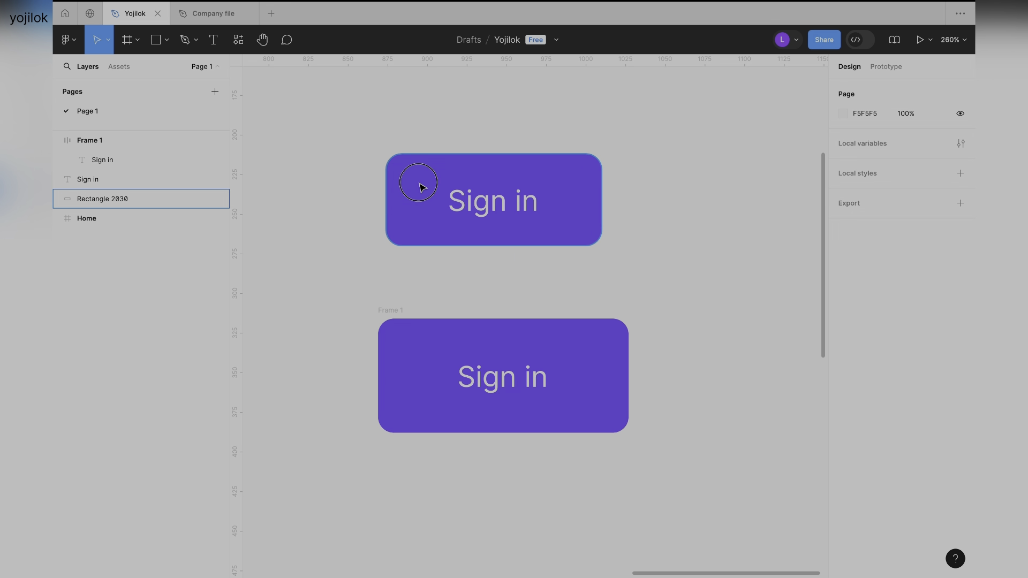
click(419, 186)
click(423, 353)
click(314, 262)
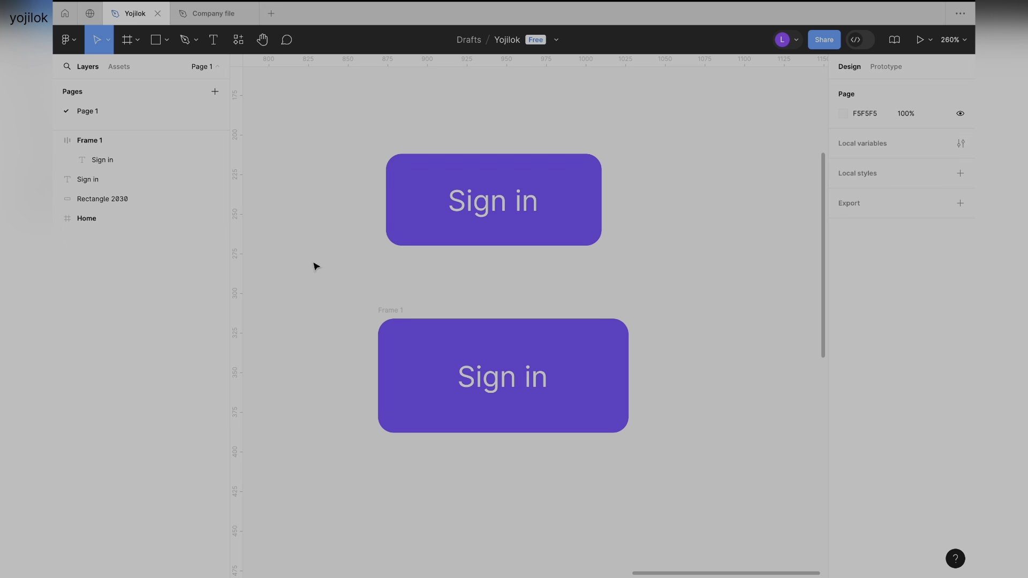
click(428, 184)
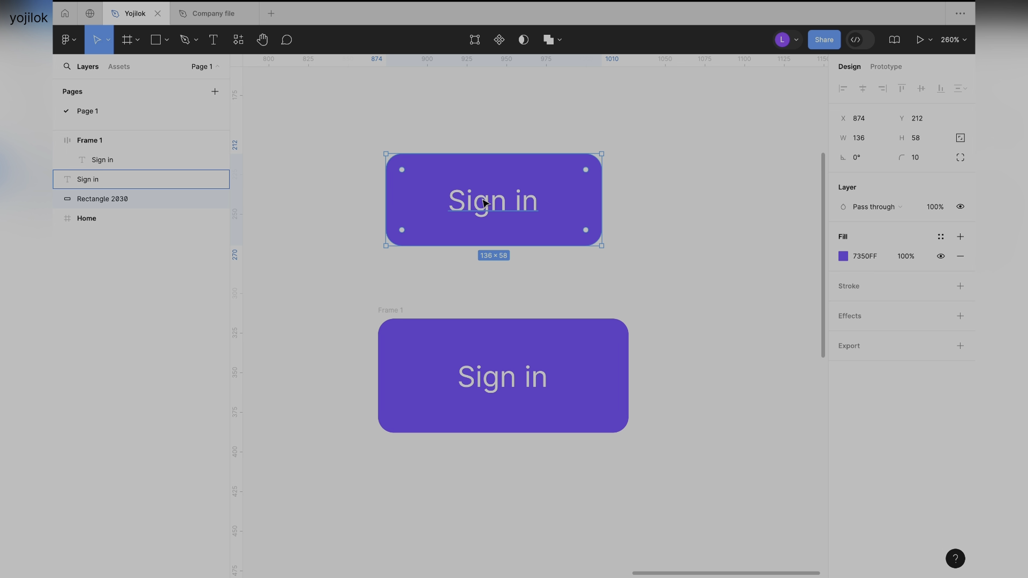
click(148, 179)
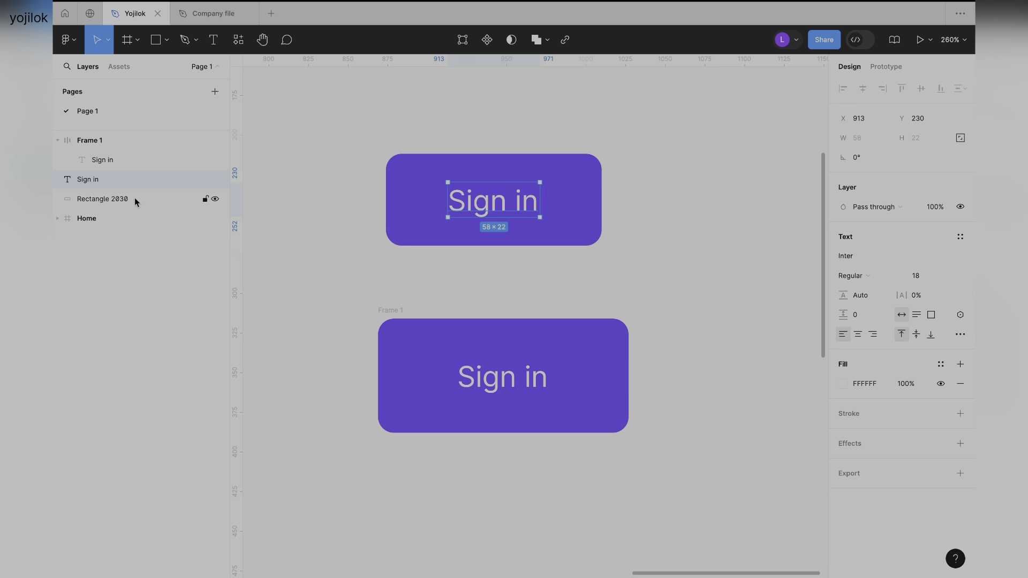
shift+click(134, 199)
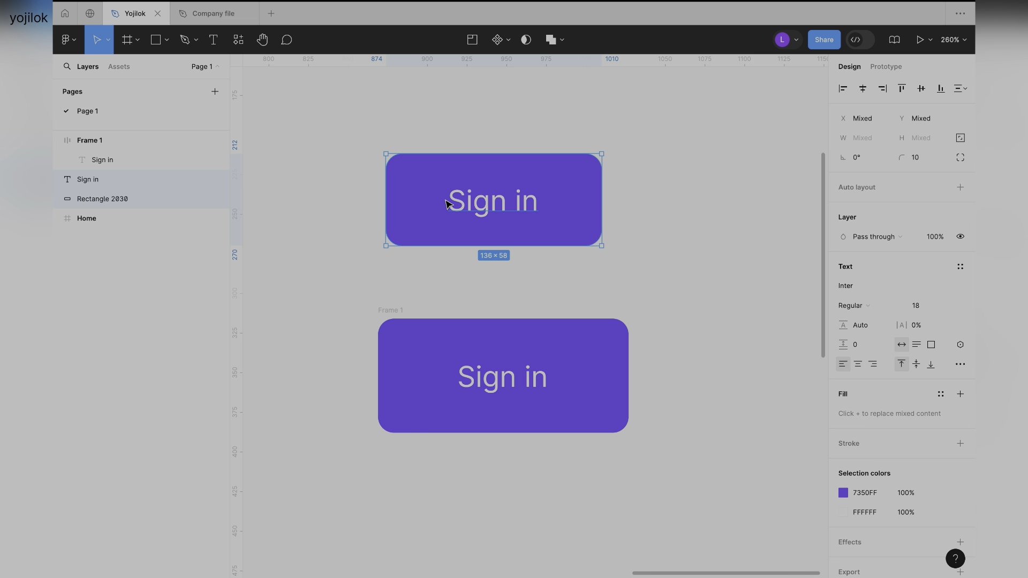
Group the upper button's Sign in text with its purple rectangle.
click(362, 181)
drag(344, 135, 671, 290)
right_click(493, 166)
click(535, 290)
click(671, 217)
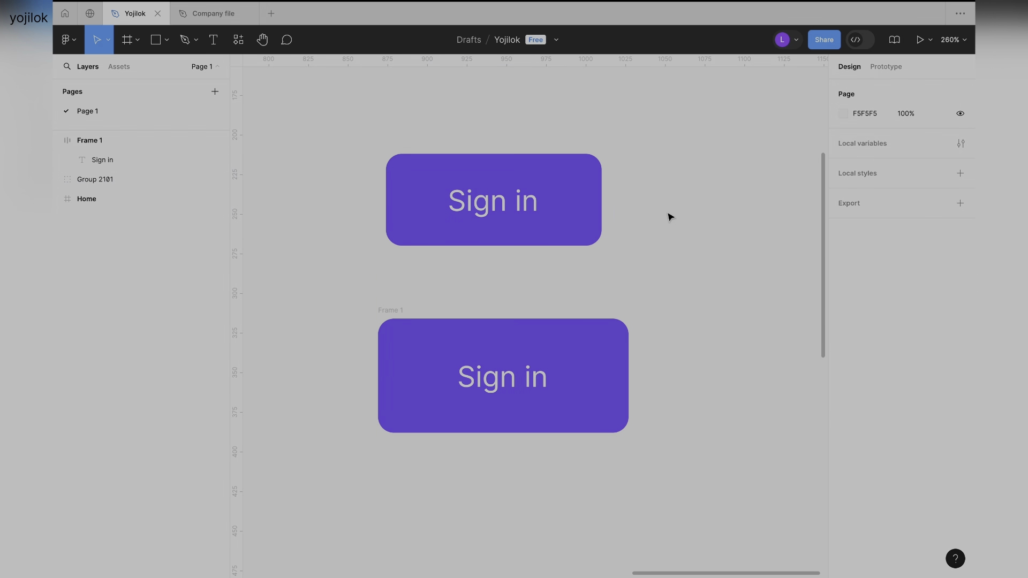
Examine the text and rectangle layers inside the upper button's group.
click(424, 182)
click(58, 178)
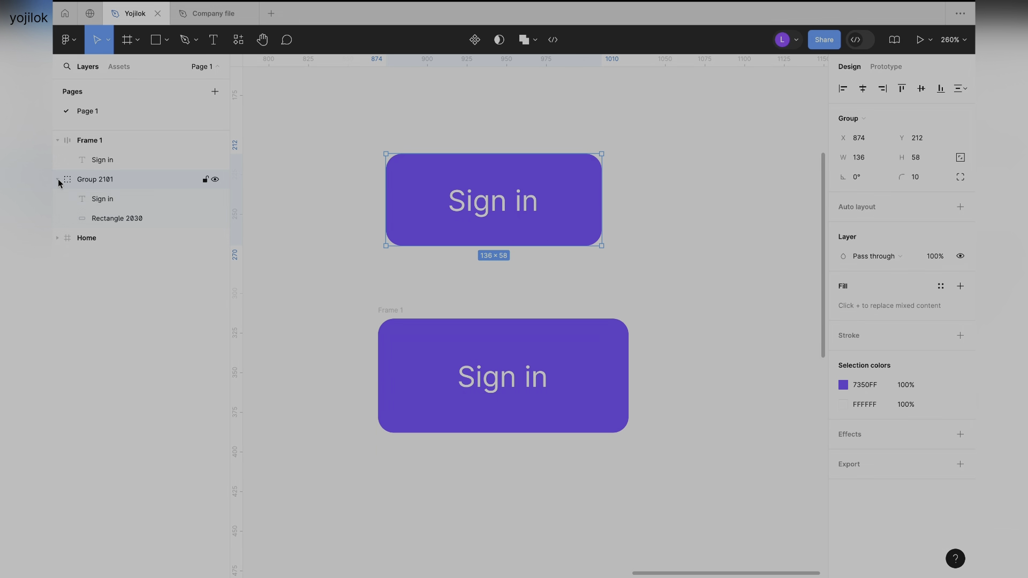
click(119, 200)
click(129, 215)
click(138, 205)
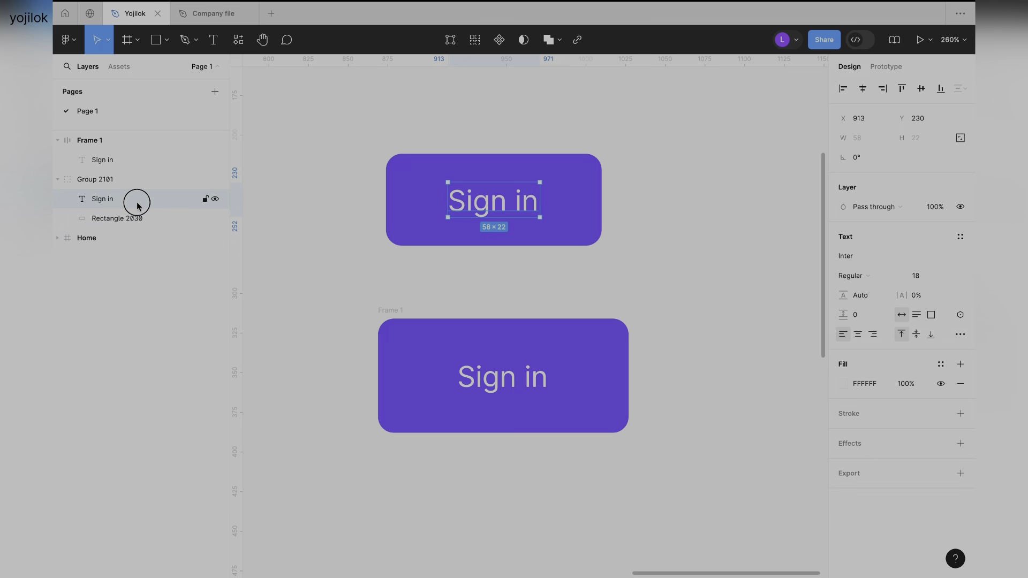
click(58, 179)
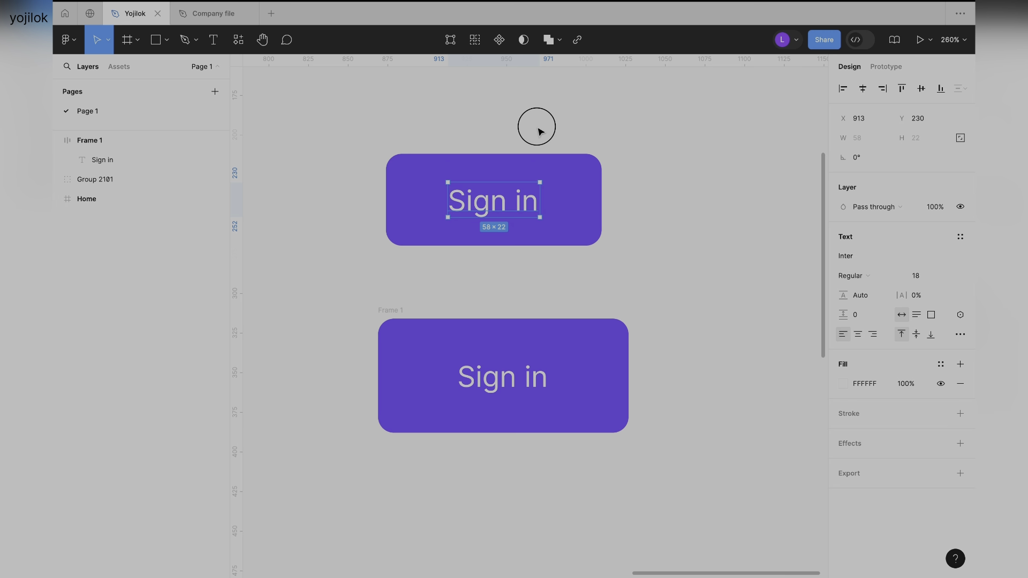
Move the grouped Sign in button to about X 887, Y 206.
click(502, 188)
drag(505, 188, 542, 177)
click(509, 137)
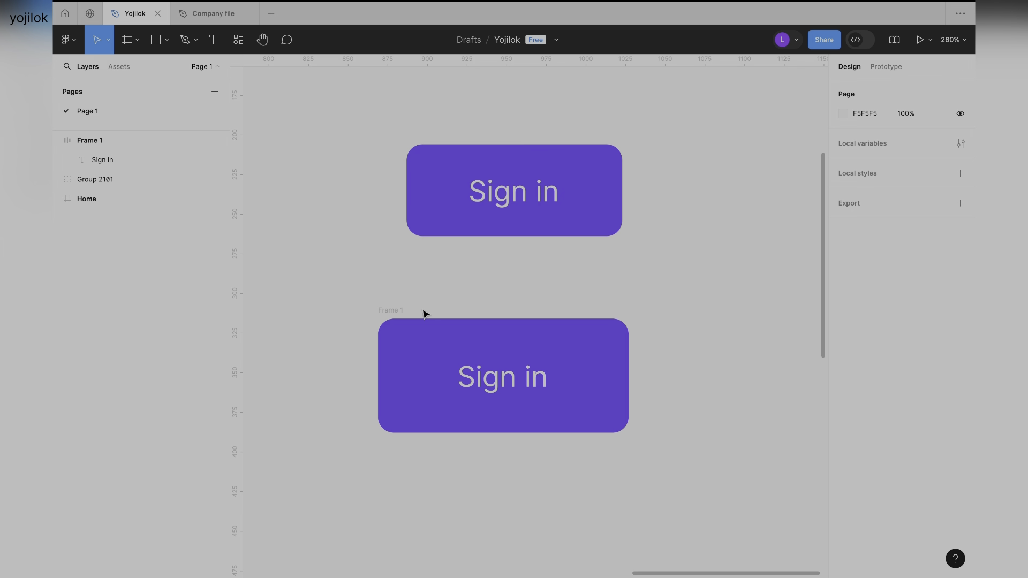
Inspect the auto layout frame and the Sign in text layer nested inside it.
click(391, 310)
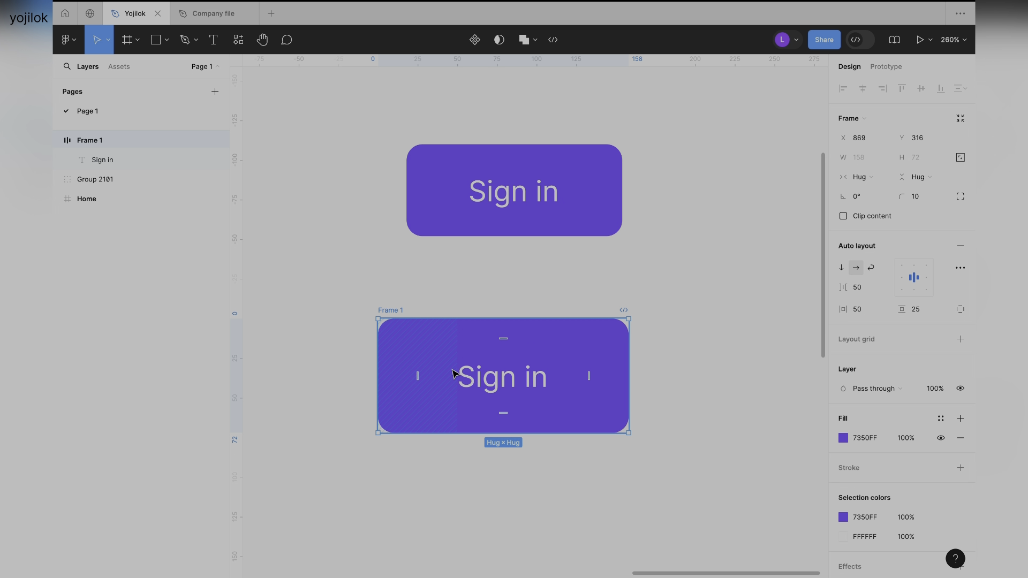
click(121, 166)
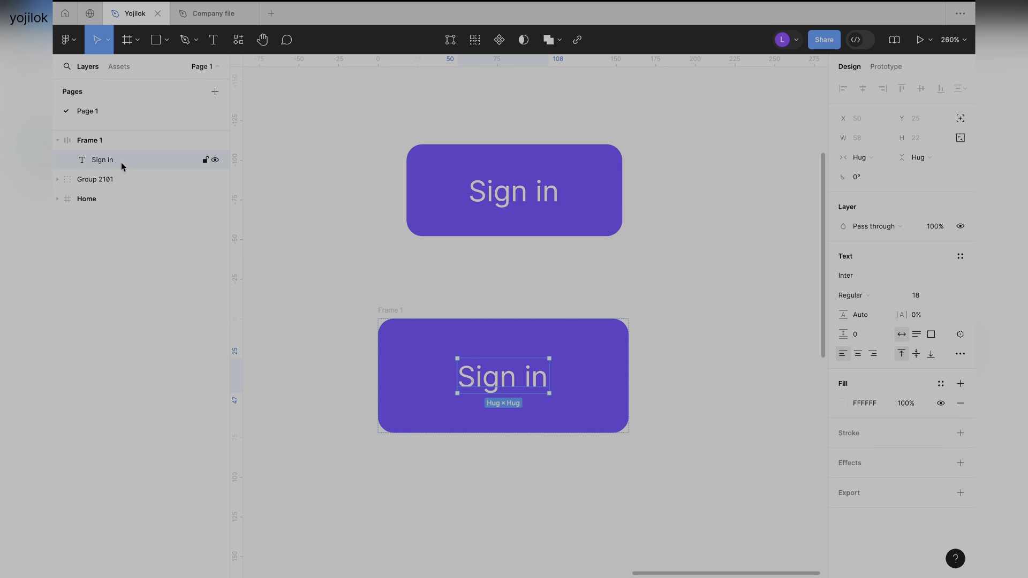
click(94, 142)
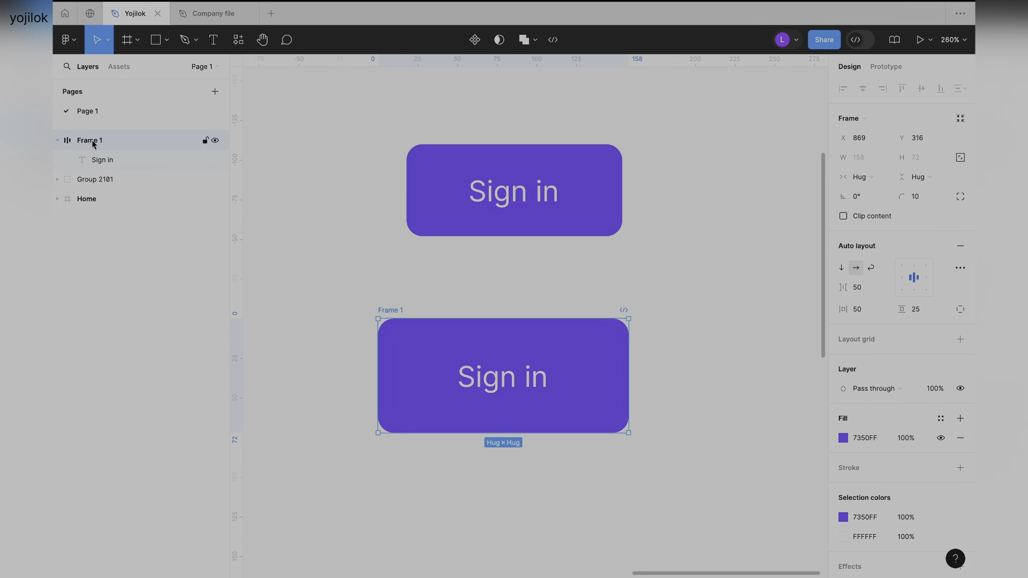
click(58, 141)
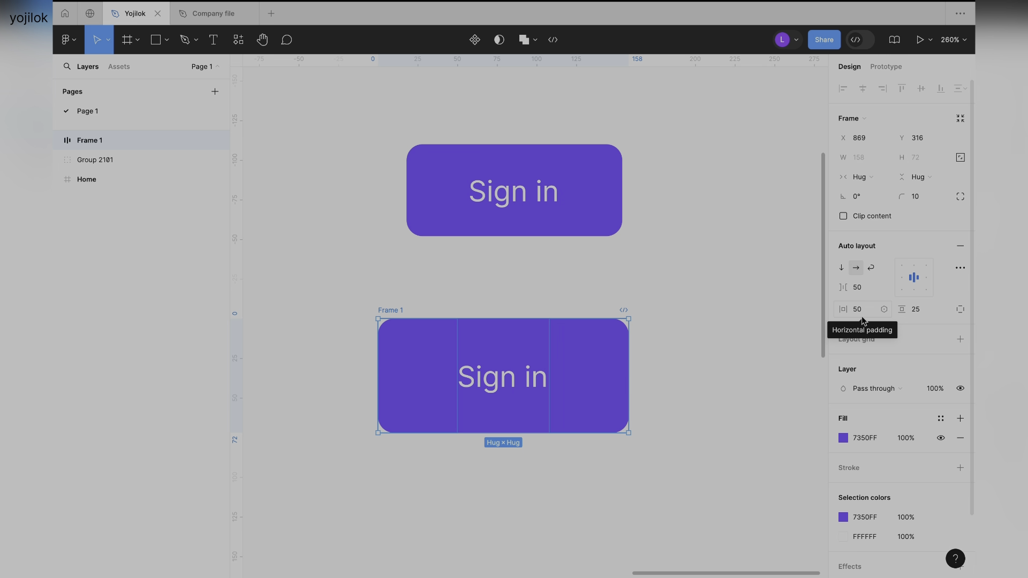
Shift the auto layout frame slightly to the right and delete the grouped Sign in button above it.
click(498, 301)
scroll(499, 301, down, 3)
scroll(498, 302, down, 1)
drag(441, 277, 472, 277)
click(351, 107)
drag(351, 109, 705, 243)
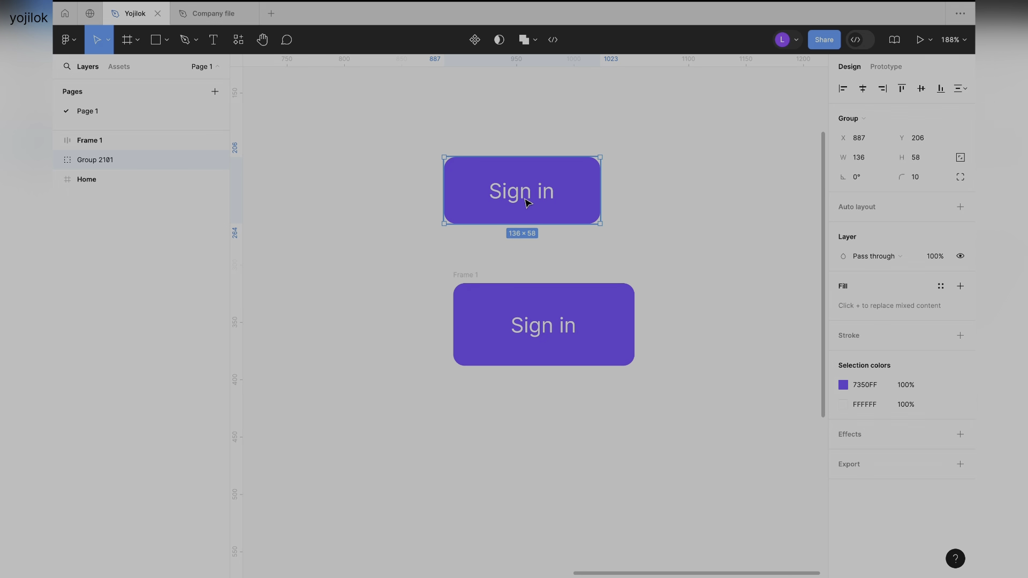
key(Delete)
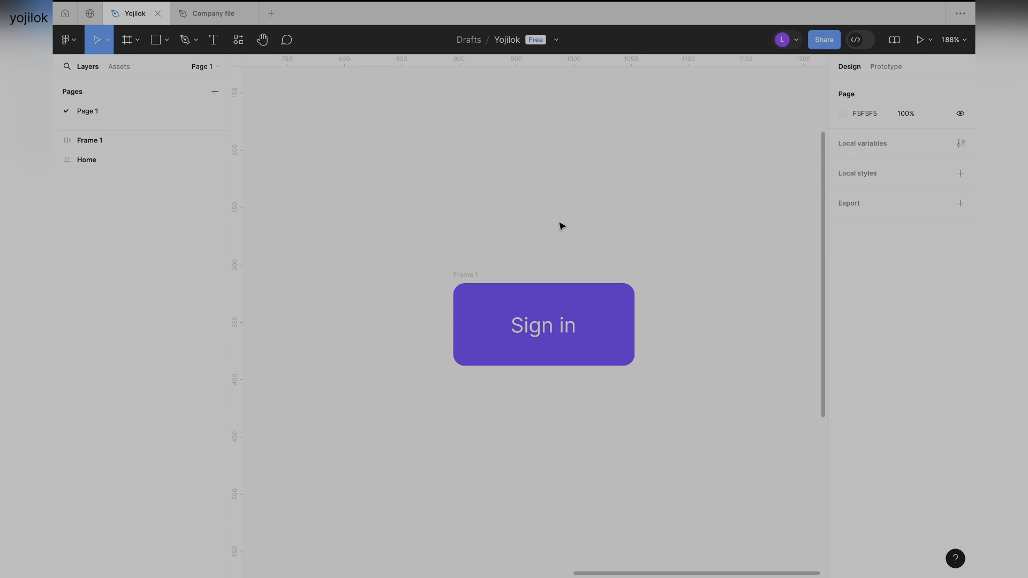
Move the auto layout frame to about X 795, Y 308.
drag(469, 274, 355, 264)
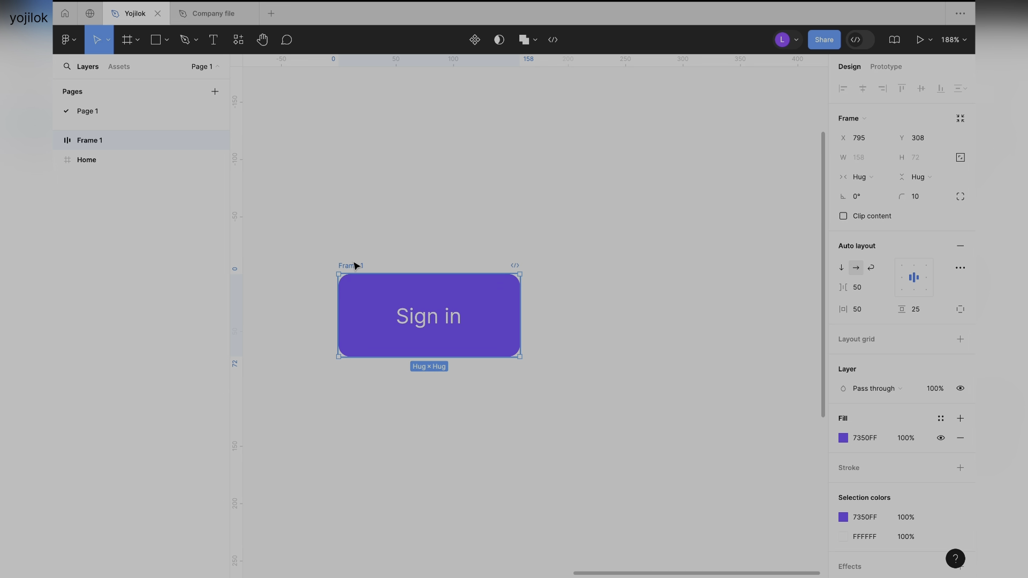
click(441, 227)
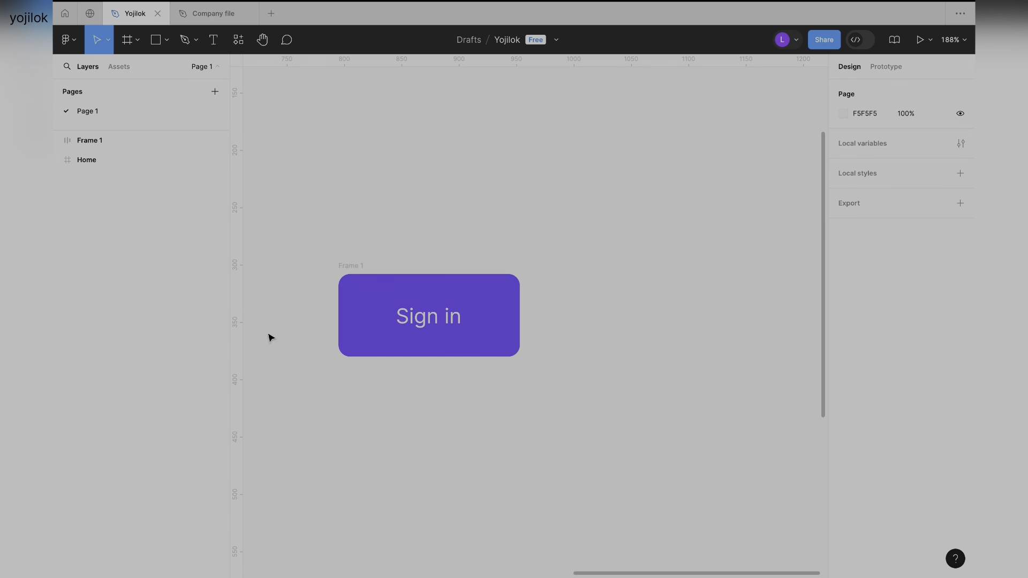
click(353, 276)
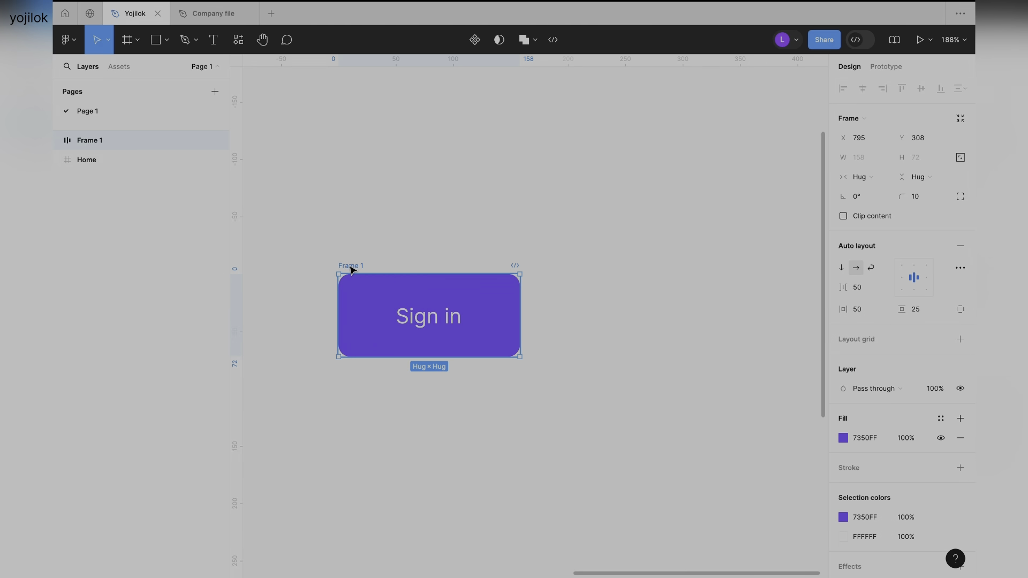
click(420, 246)
click(361, 268)
click(473, 163)
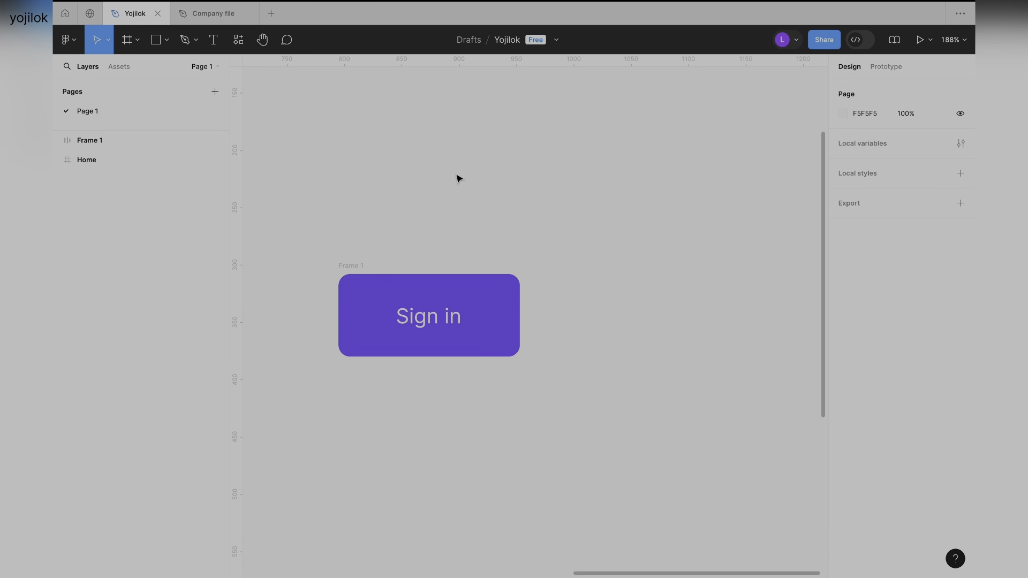
Turn the Sign in auto layout frame into a component.
click(361, 266)
click(417, 245)
click(348, 266)
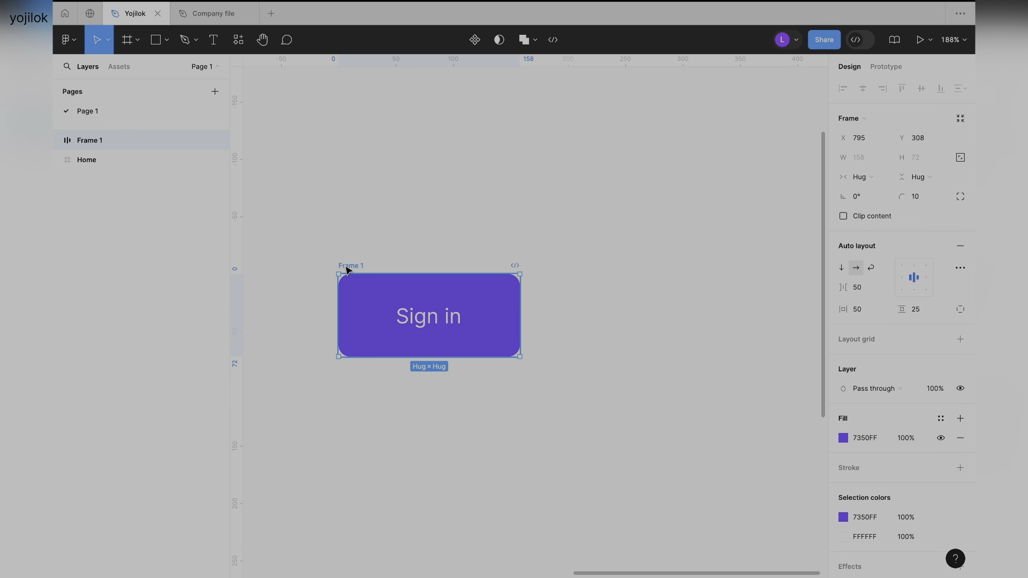
click(475, 41)
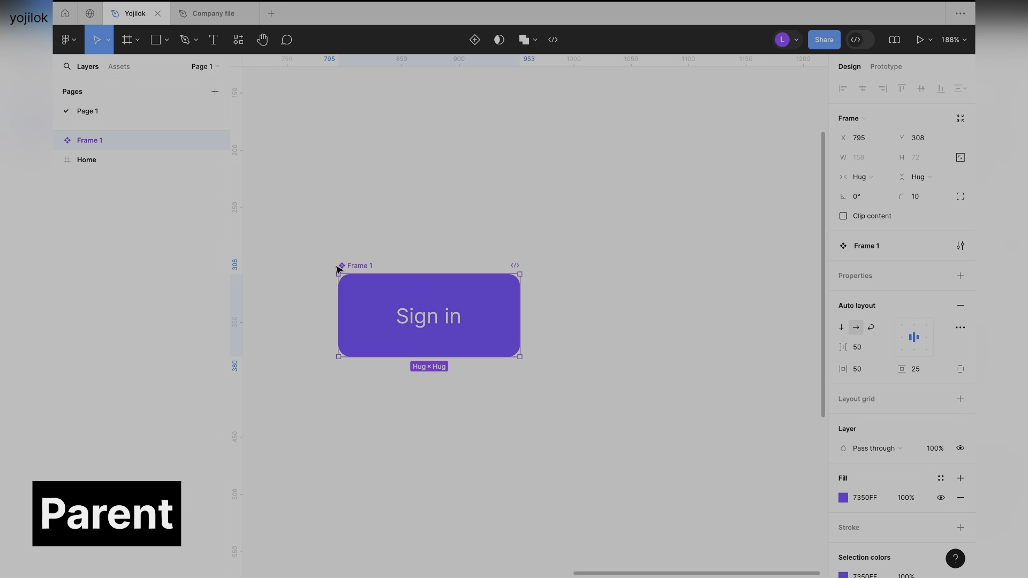
click(379, 246)
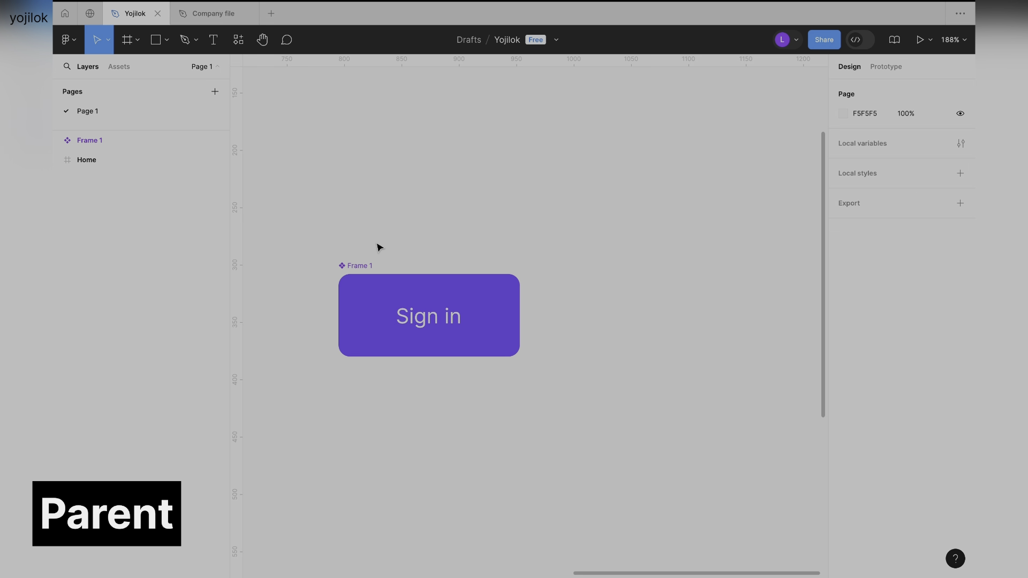
Rename the button component as Primary button.
click(361, 270)
double_click(361, 268)
text(Primary bu)
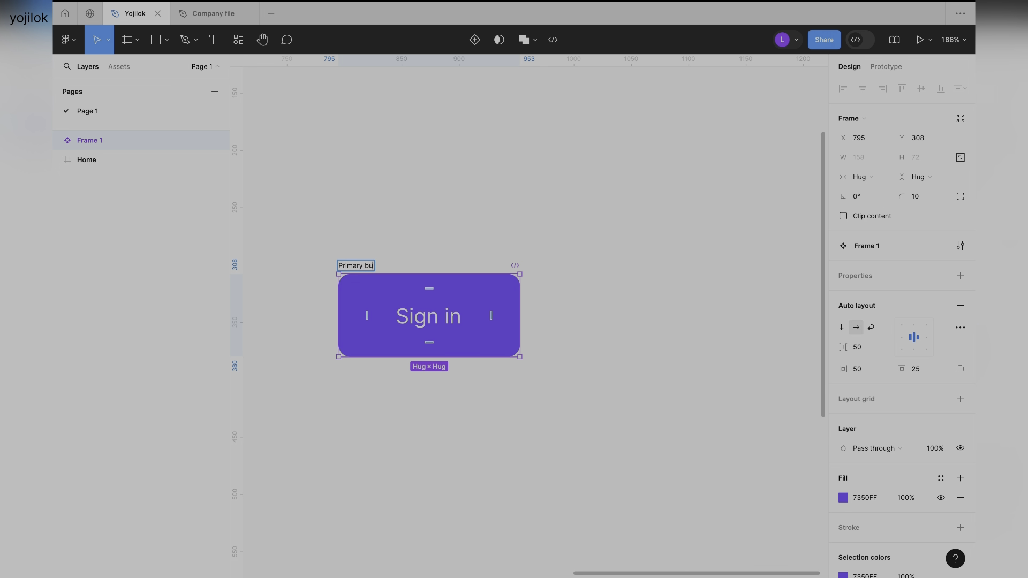
text(tton)
click(471, 204)
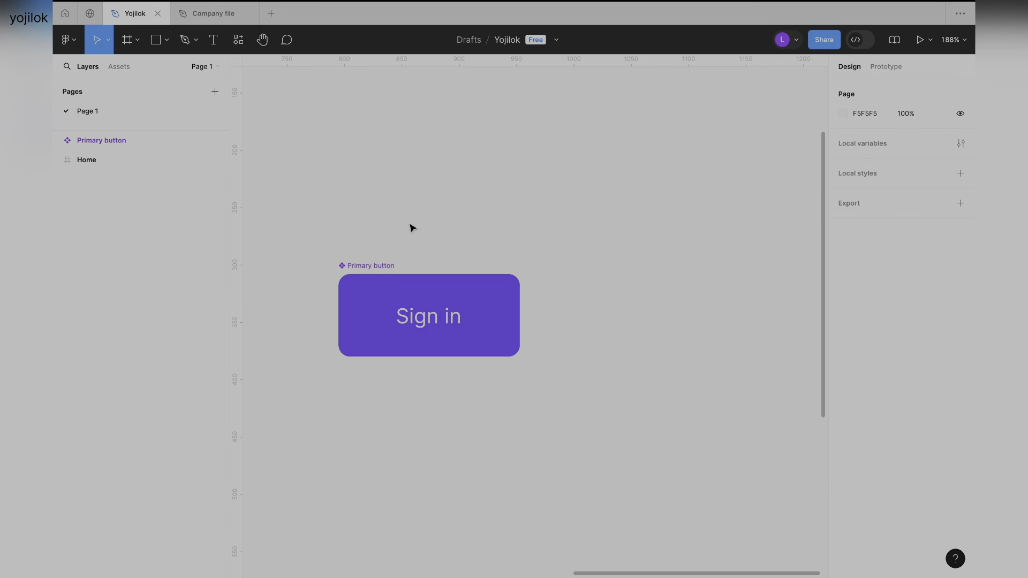
Place an instance of the Primary button component beside the original at about X 977, Y 308.
scroll(412, 229, down, 3)
scroll(413, 228, right, 1)
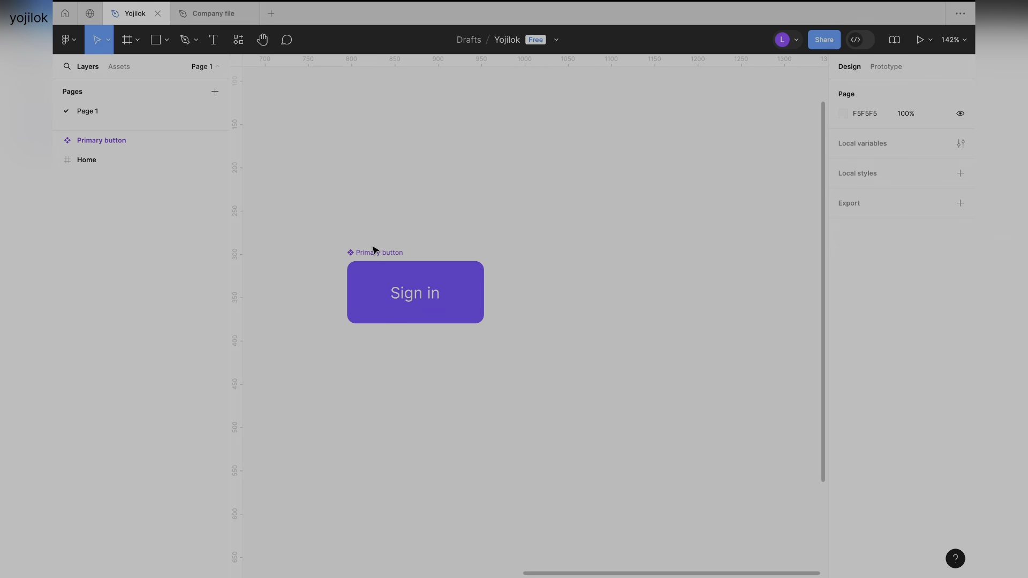
scroll(373, 251, up, 3)
click(368, 263)
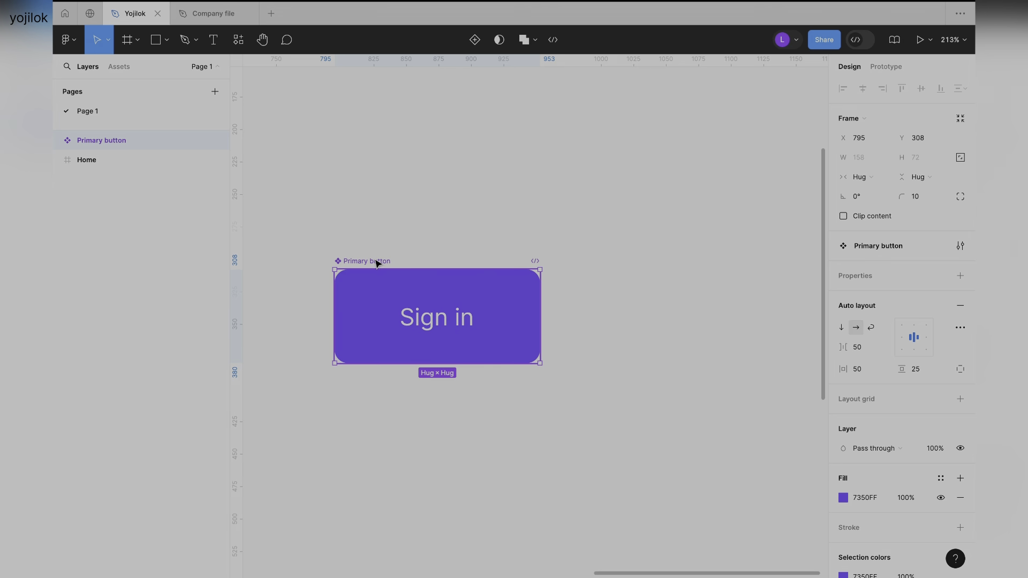
scroll(373, 264, right, 2)
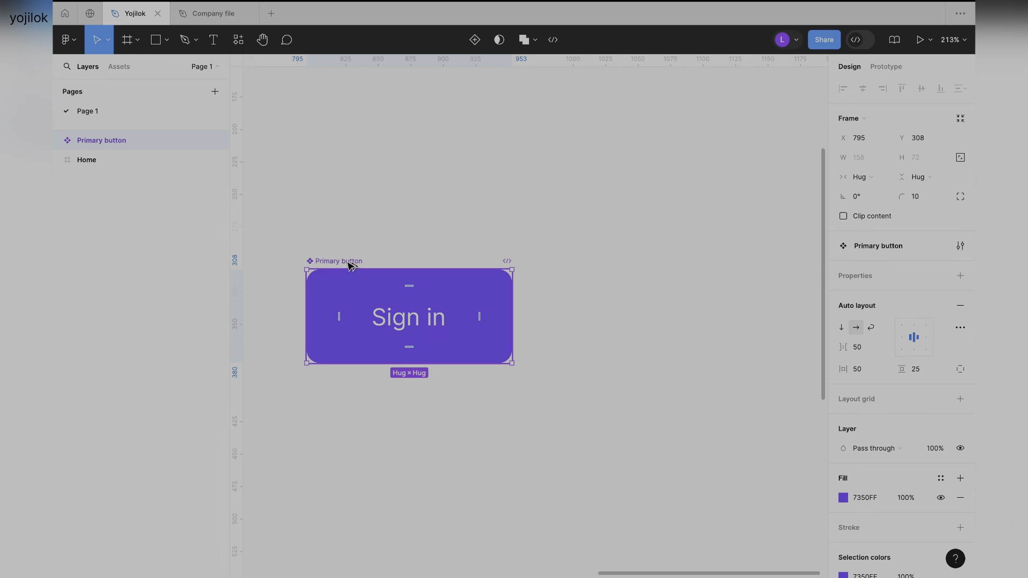
drag(351, 266, 588, 267)
click(636, 239)
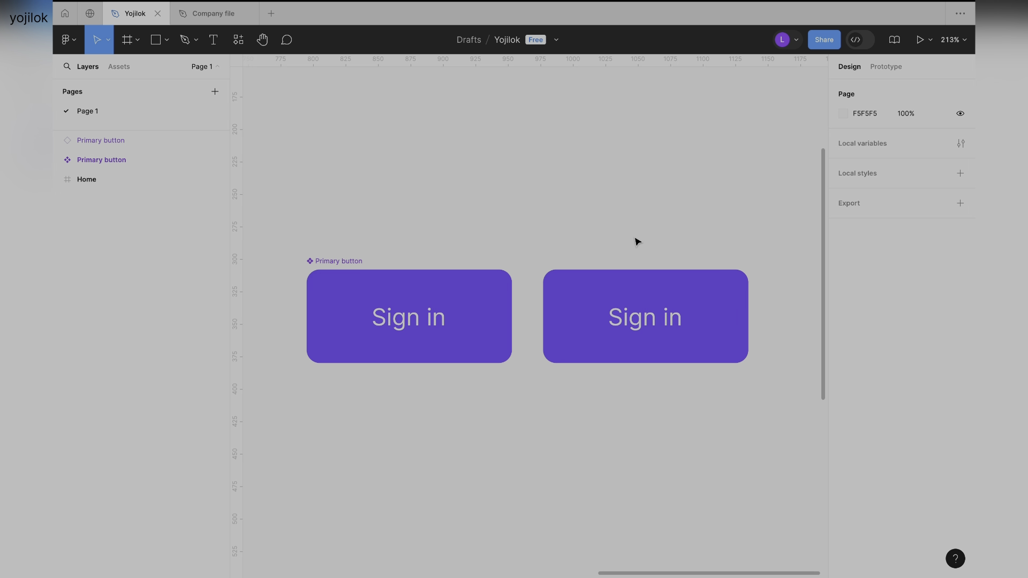
Compare the main Primary button component with its instance on the canvas and in the layer list.
click(582, 284)
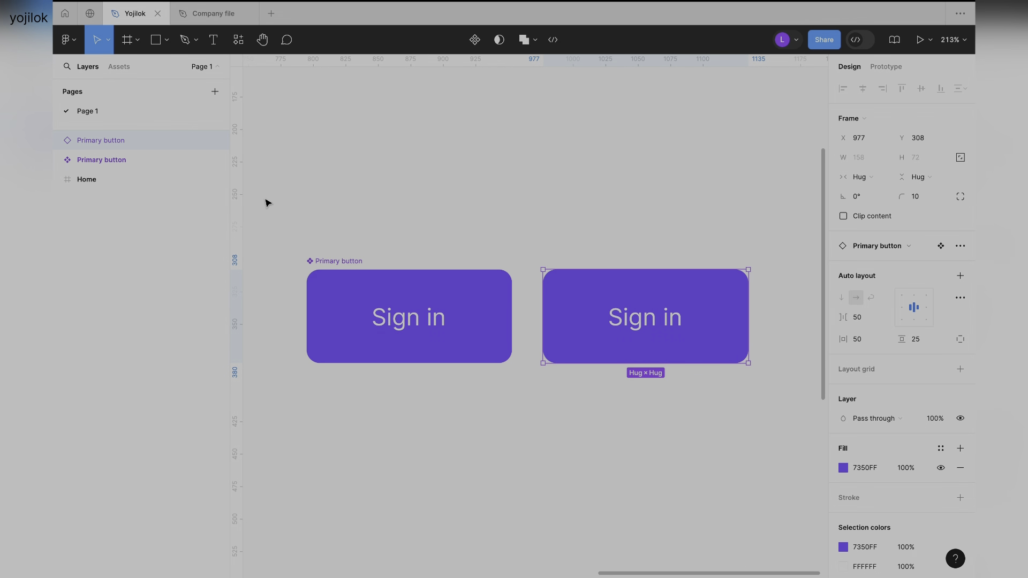
click(313, 263)
click(81, 140)
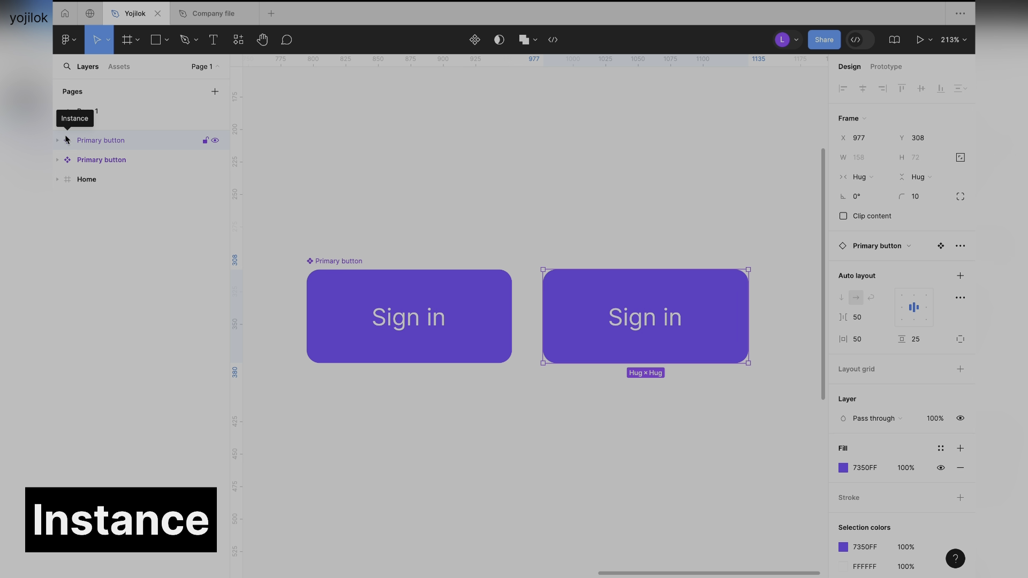
click(93, 157)
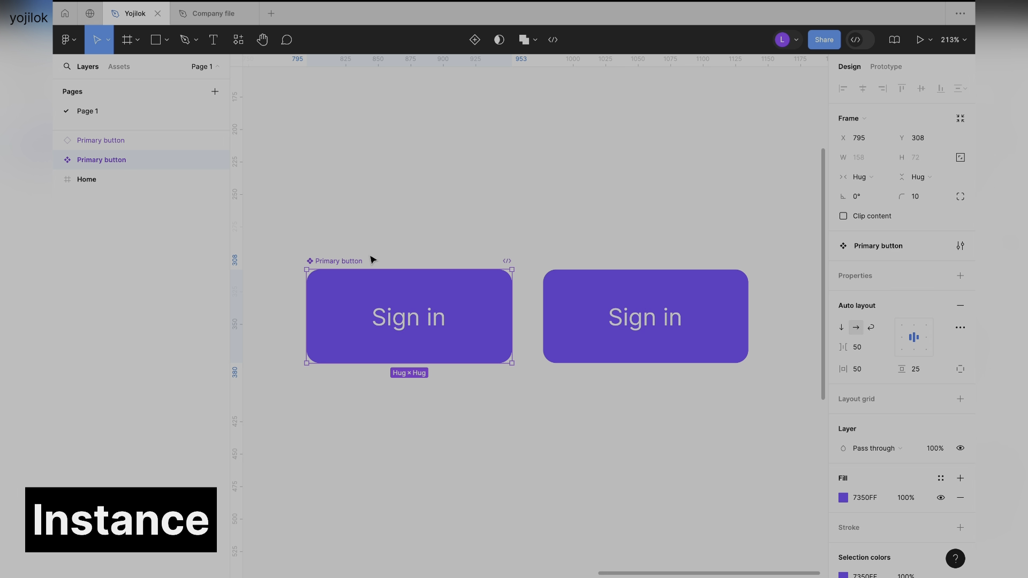
click(294, 249)
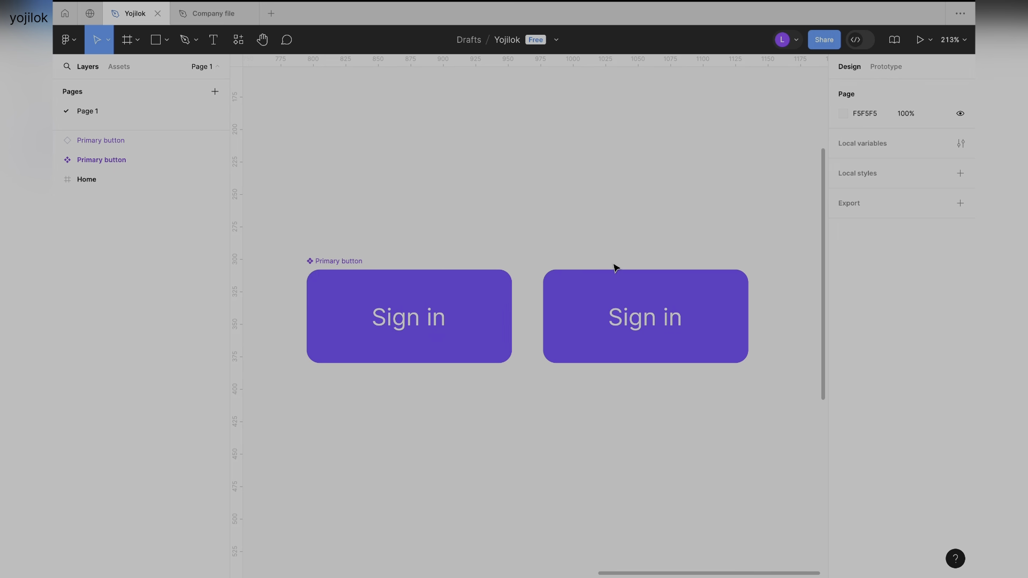
click(595, 294)
click(381, 217)
click(309, 264)
click(624, 284)
click(381, 236)
scroll(376, 356, down, 3)
drag(283, 200, 474, 354)
click(412, 172)
click(349, 236)
click(349, 161)
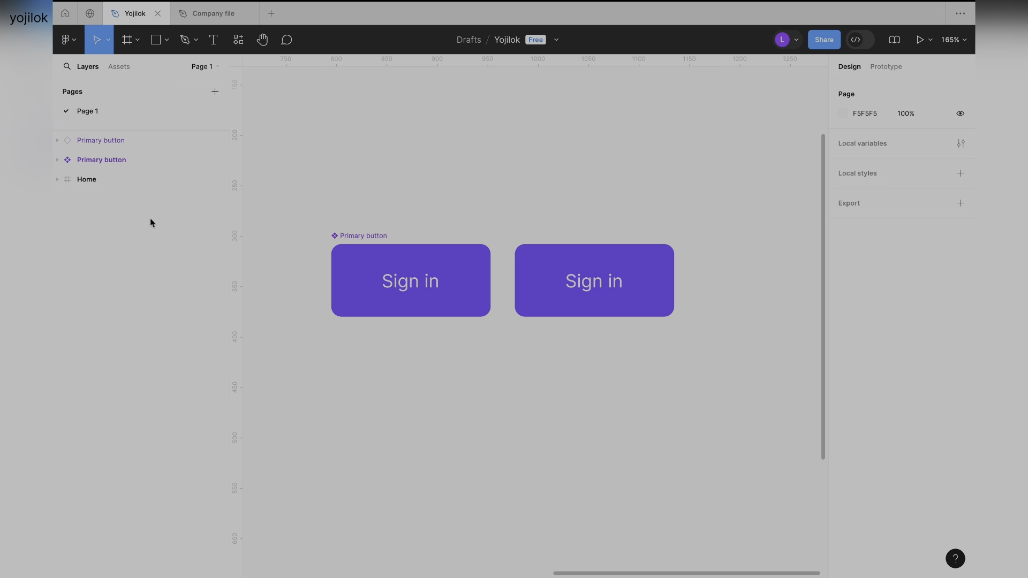
Show the assets library and limit it to components created in this file.
click(118, 68)
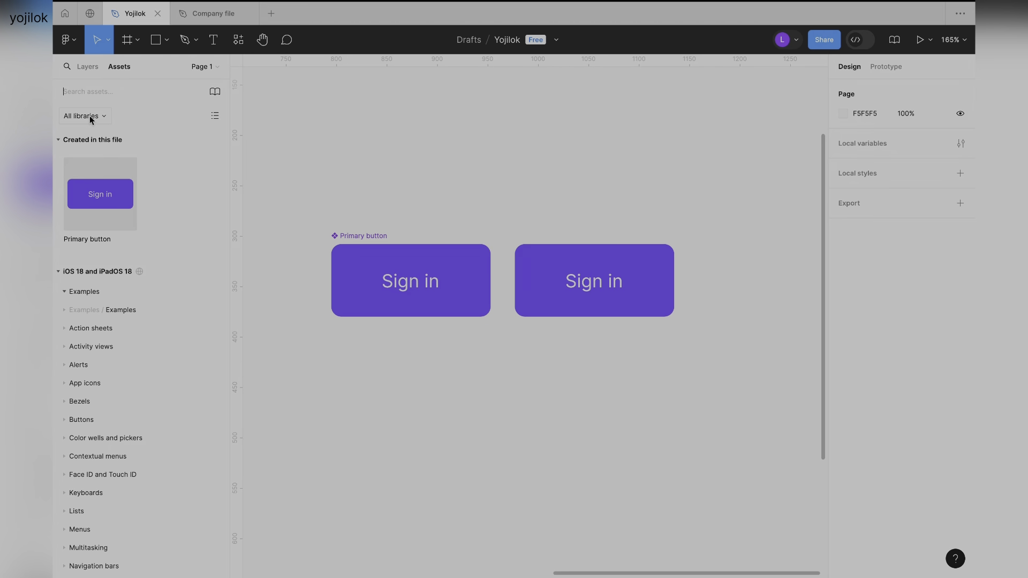
click(105, 117)
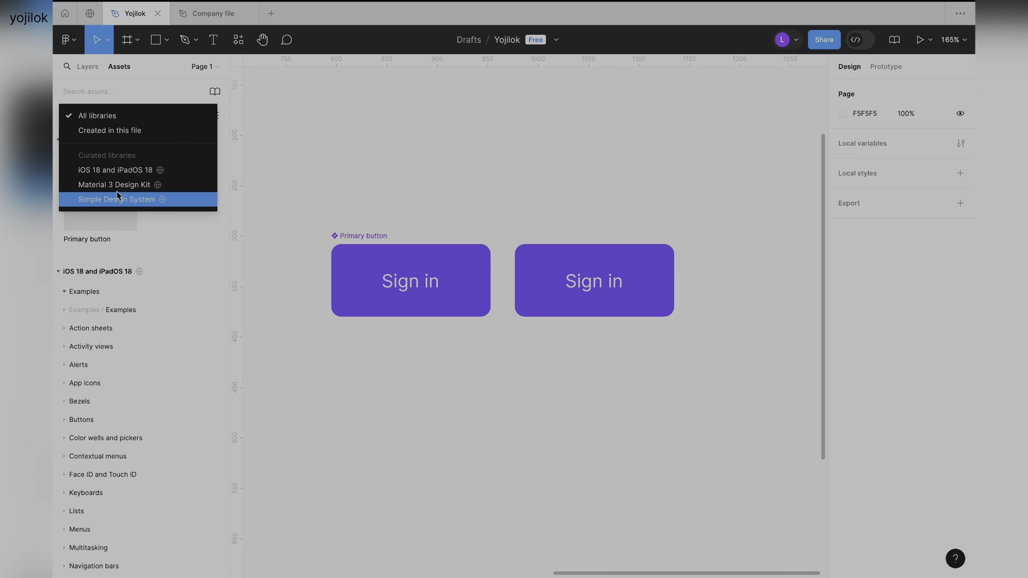
click(124, 130)
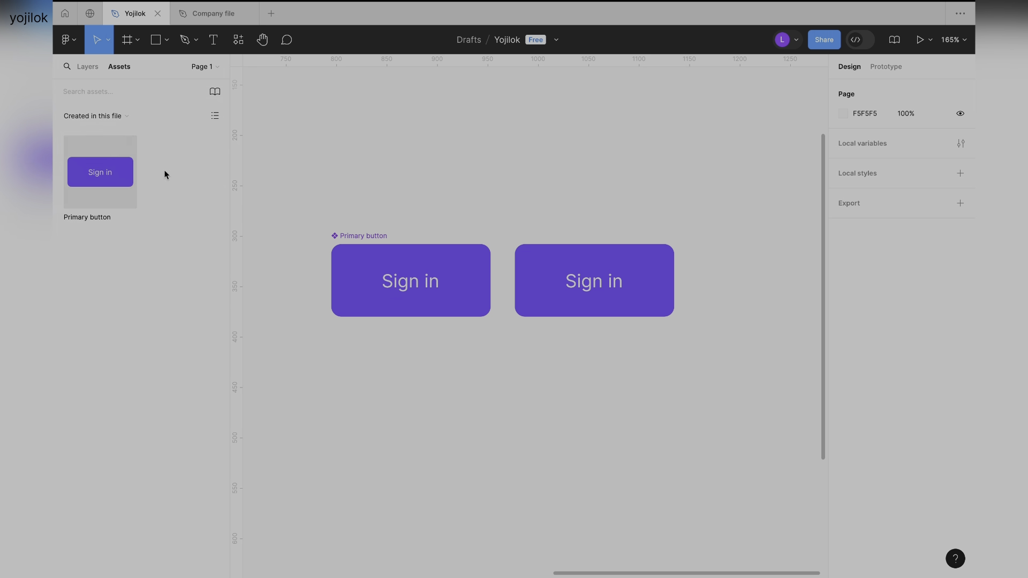
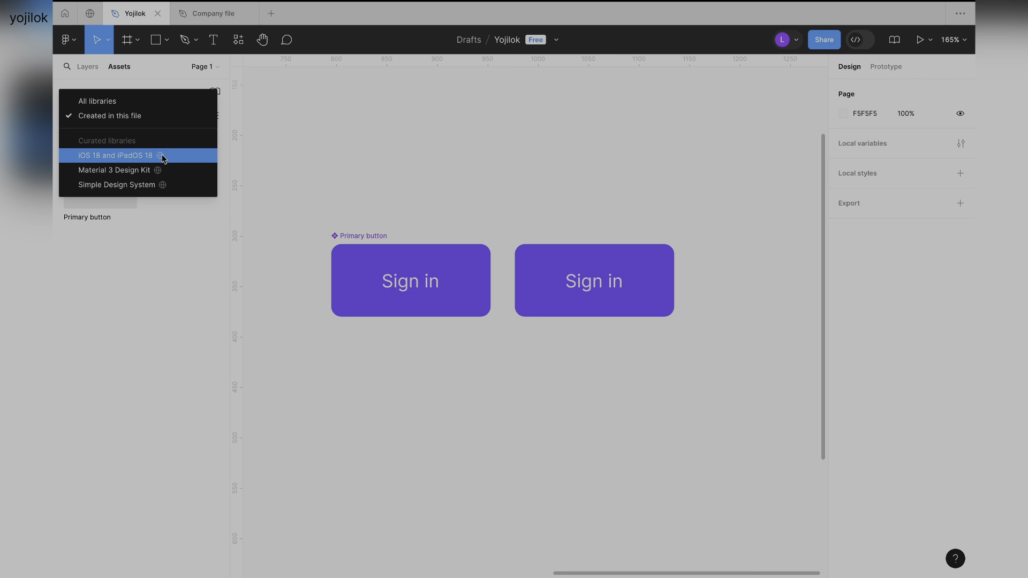
Add an iPhone 13 & 14 frame (390 × 844) on the empty canvas beside the two buttons.
click(159, 246)
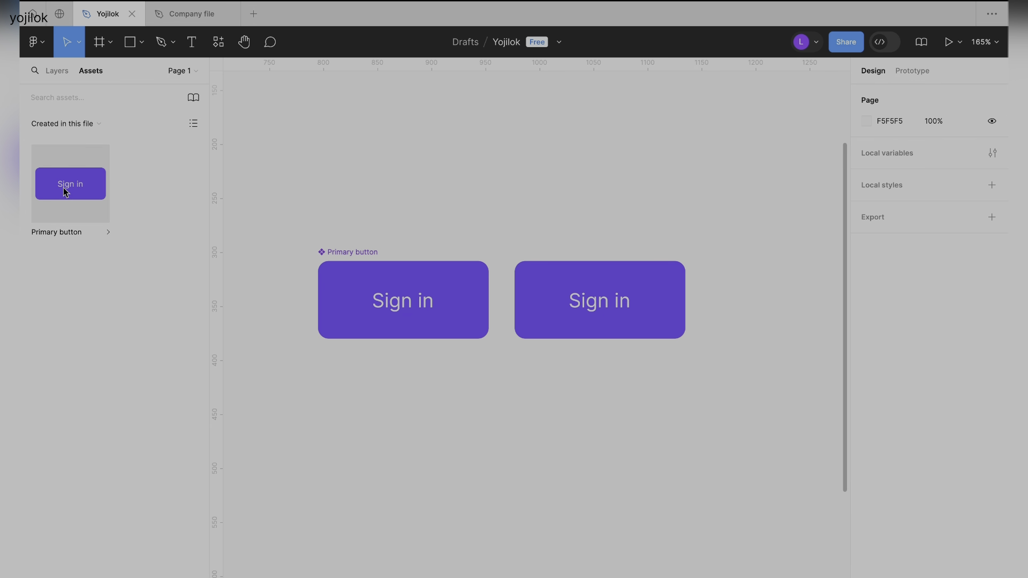
ctrl+scroll(393, 230, down, 5)
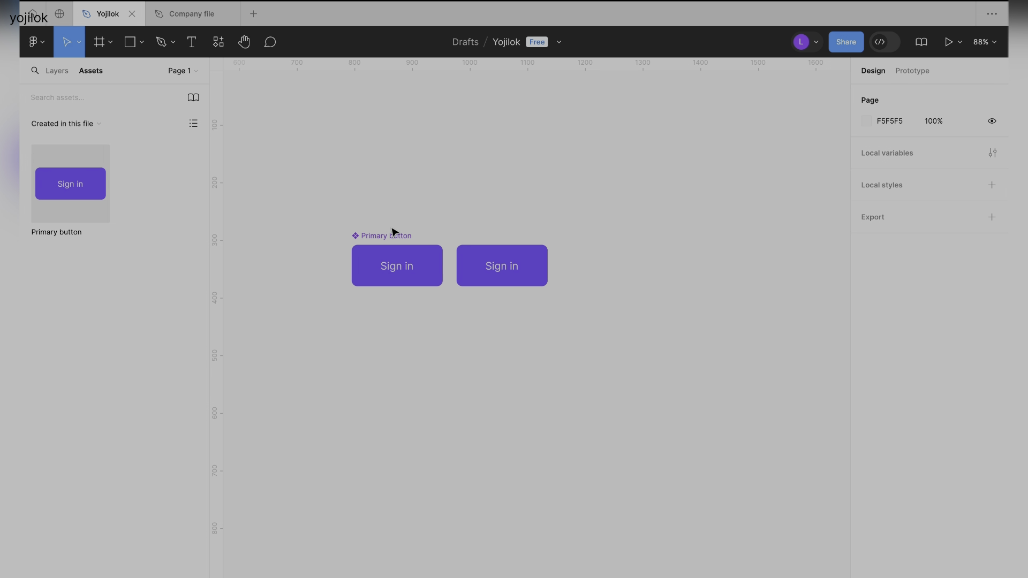
scroll(392, 231, right, 3)
ctrl+scroll(393, 231, down, 2)
scroll(486, 218, right, 3)
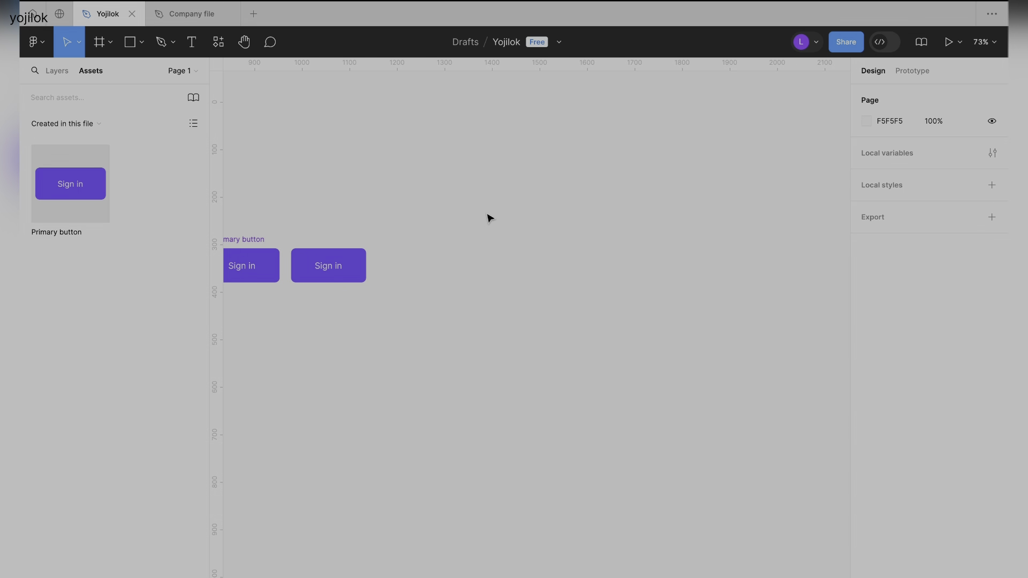
click(110, 43)
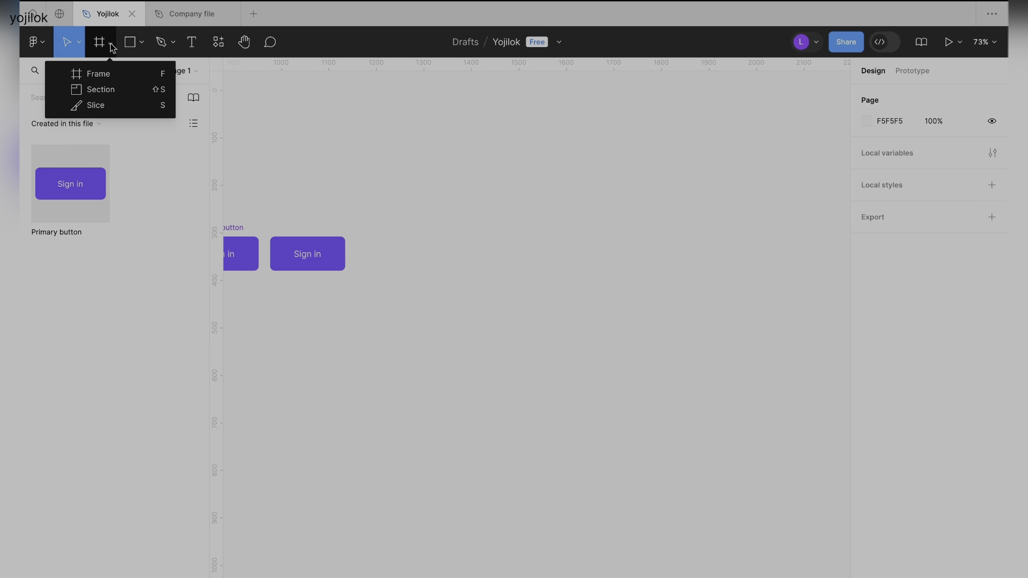
click(94, 72)
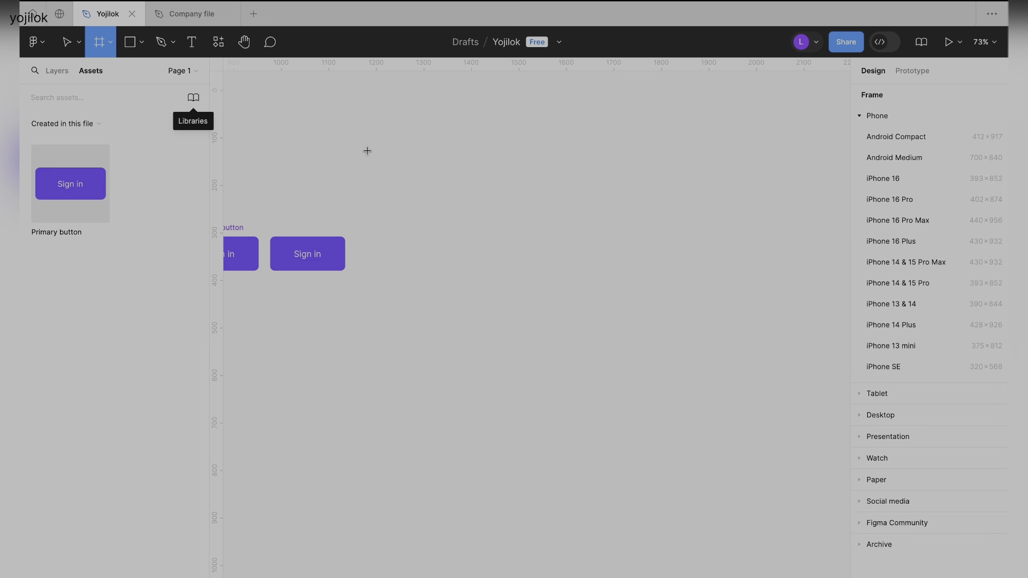
scroll(708, 217, right, 4)
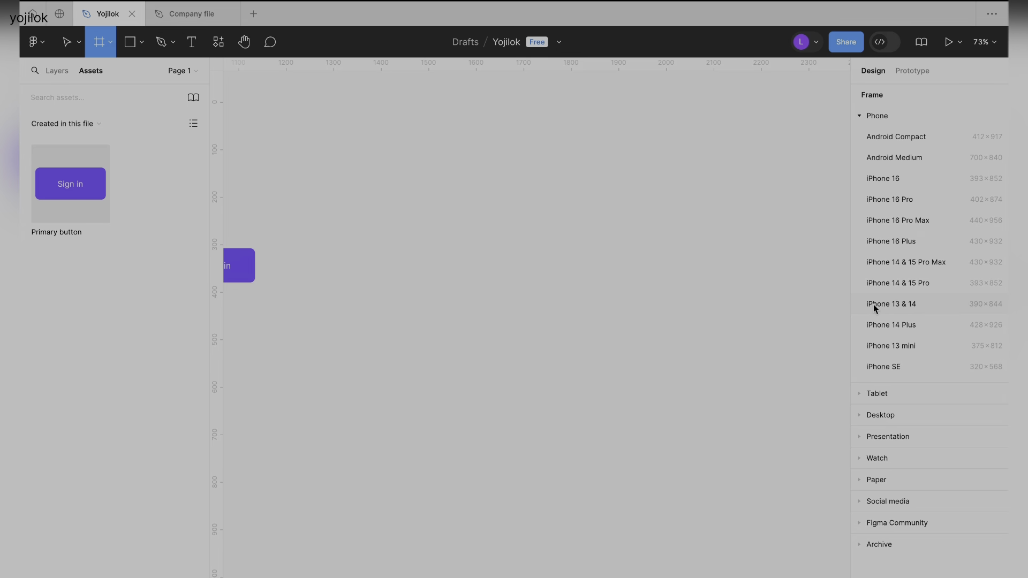
click(911, 302)
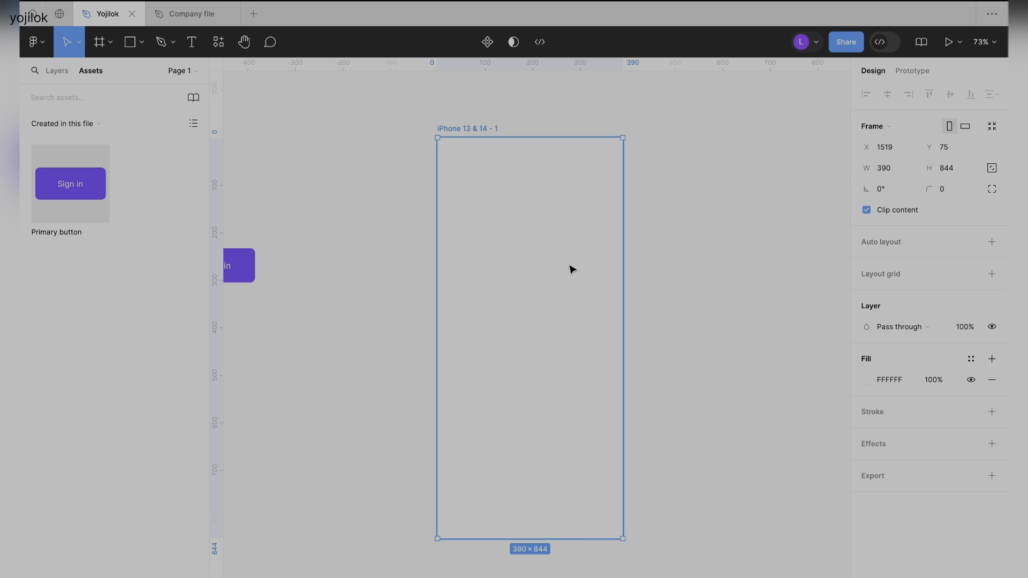
Place a Primary button instance from the assets near the lower edge of the phone frame, centred horizontally at X 116, Y 717.
click(378, 253)
click(466, 131)
scroll(466, 130, right, 1)
scroll(498, 131, right, 2)
scroll(498, 131, up, 1)
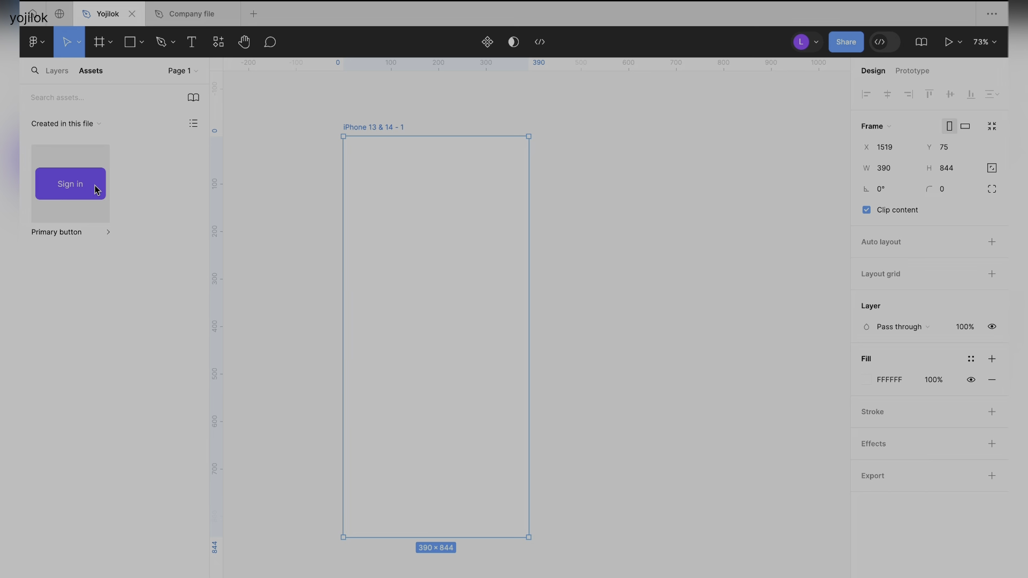
drag(68, 190, 439, 498)
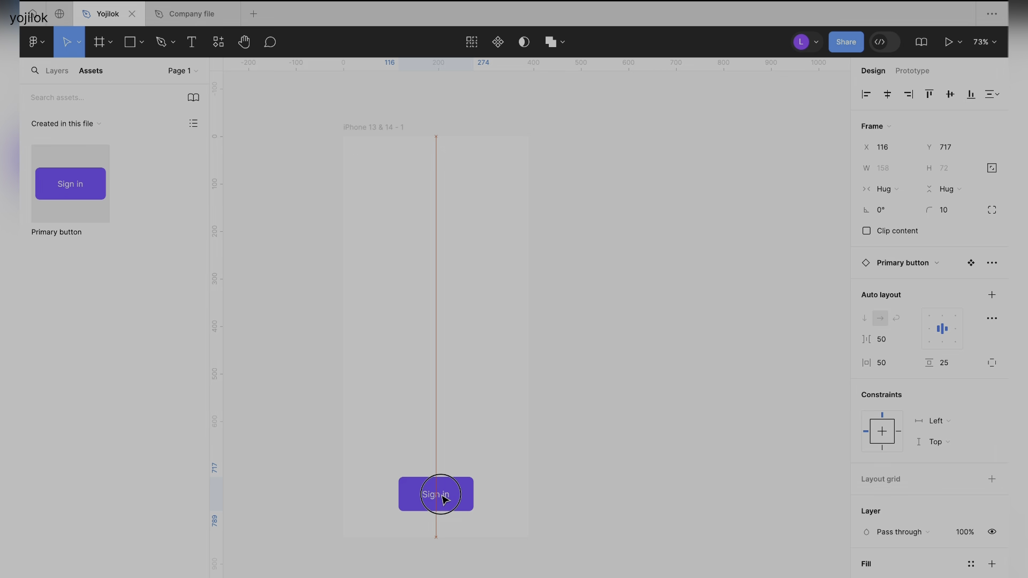
click(592, 489)
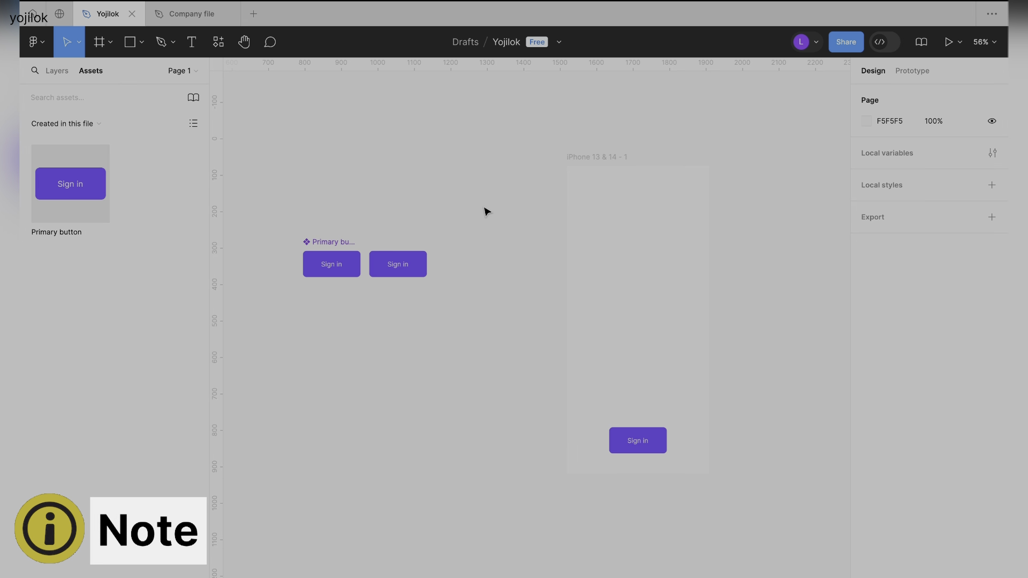
Compare the main Primary button component with the instance inside the phone frame.
scroll(522, 223, right, 5)
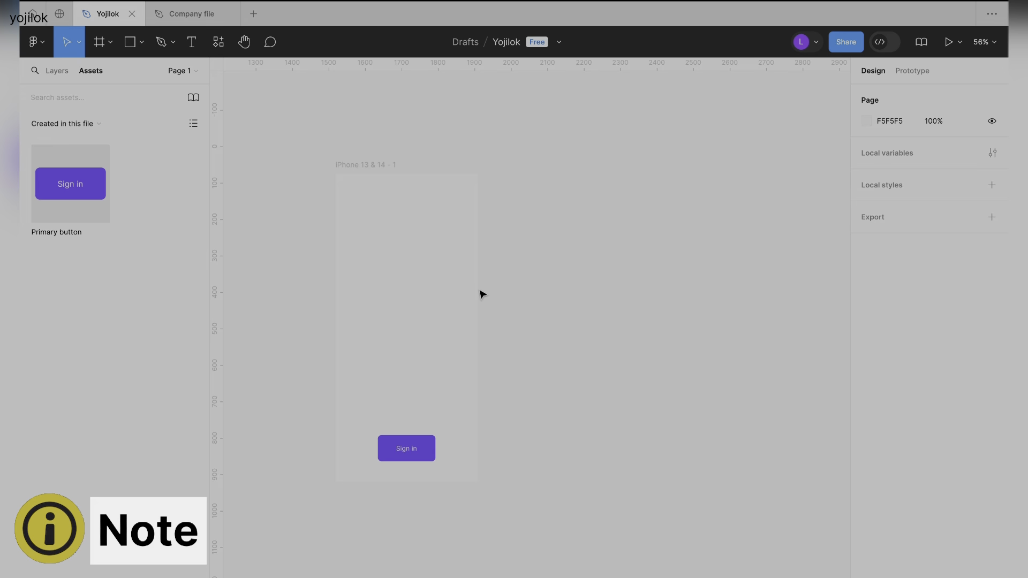
scroll(482, 294, left, 4)
scroll(396, 261, up, 5)
click(386, 233)
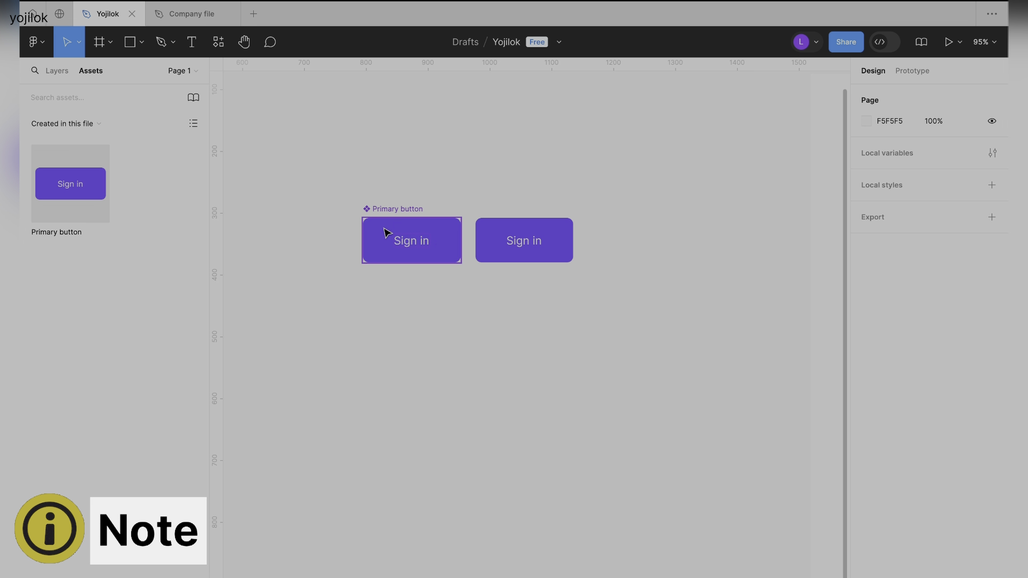
click(386, 215)
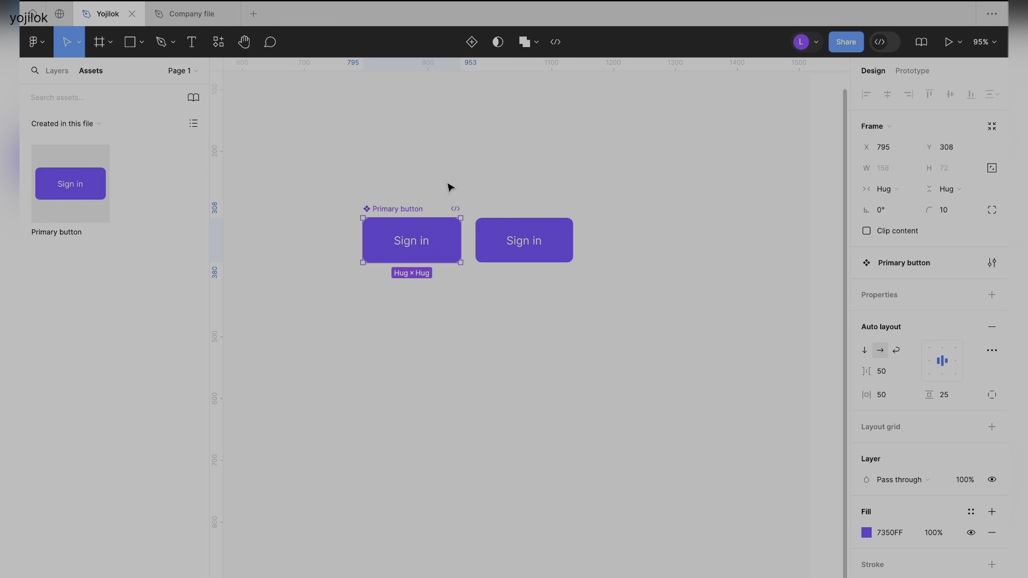
scroll(450, 187, down, 5)
scroll(564, 177, down, 2)
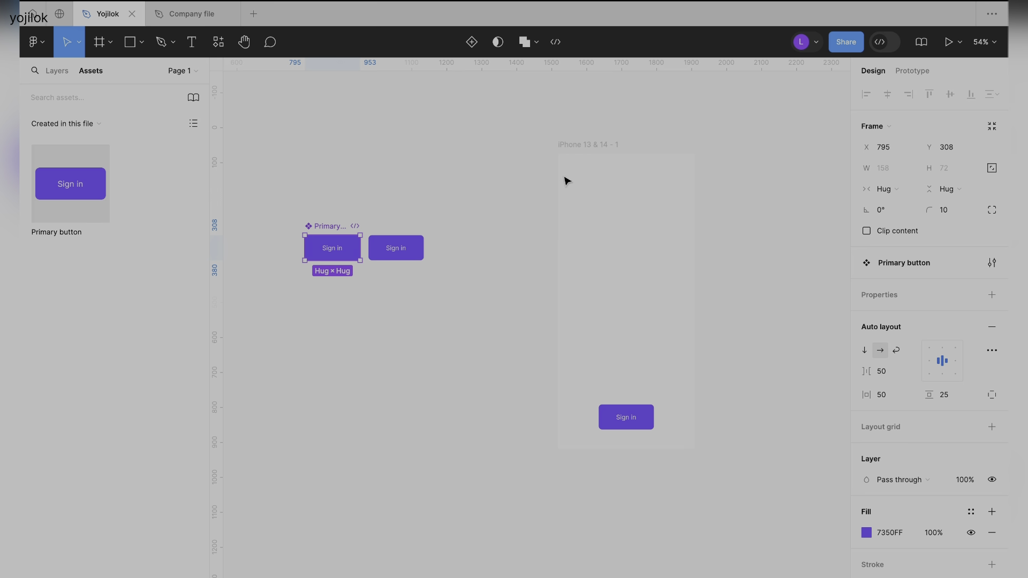
Duplicate the phone frame with its button twice in a row, placing the copies at X 1952 and X 2385, Y 75.
click(578, 148)
scroll(578, 148, right, 3)
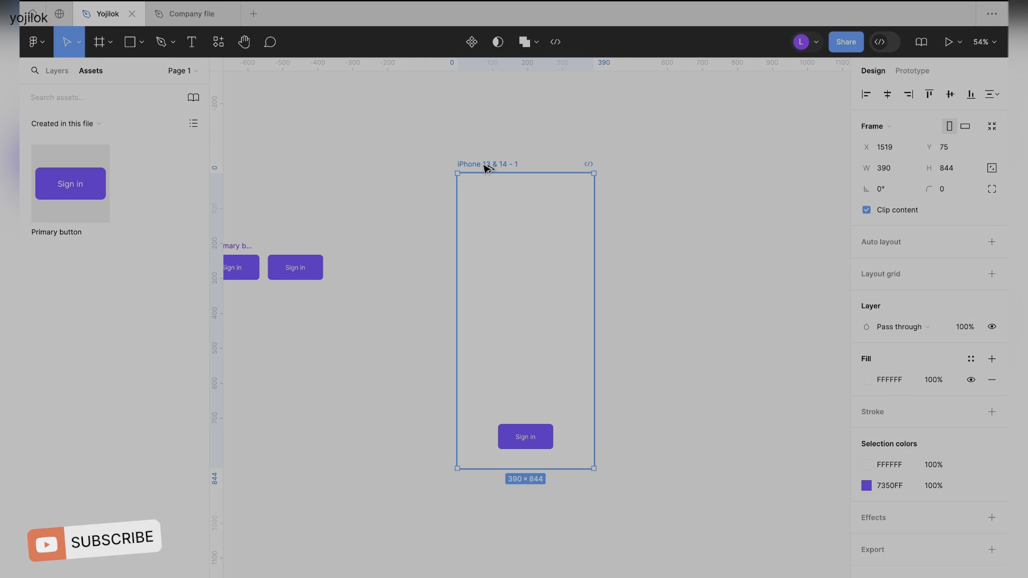
drag(487, 168, 646, 168)
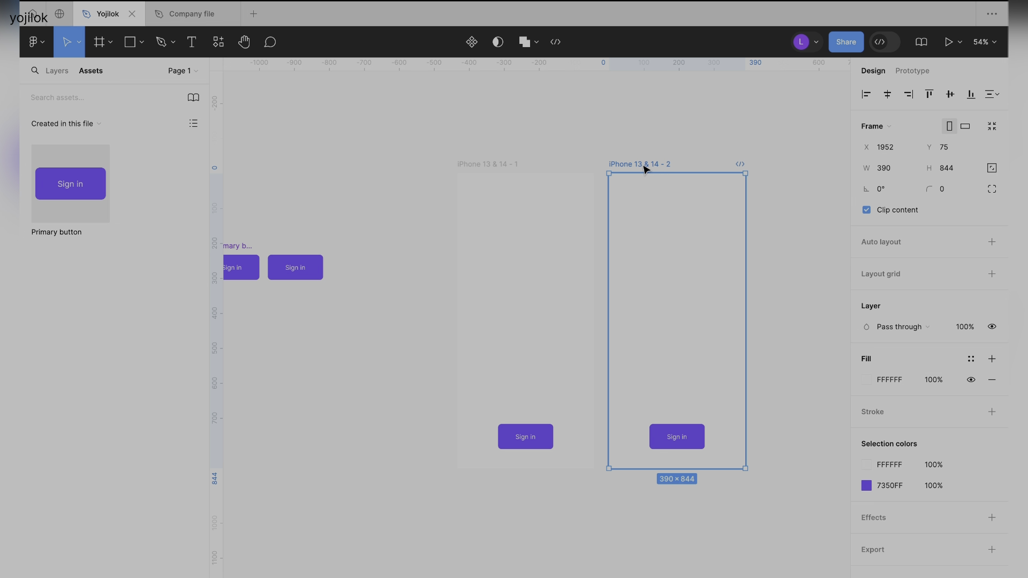
scroll(645, 168, right, 5)
scroll(281, 265, down, 2)
scroll(281, 265, left, 2)
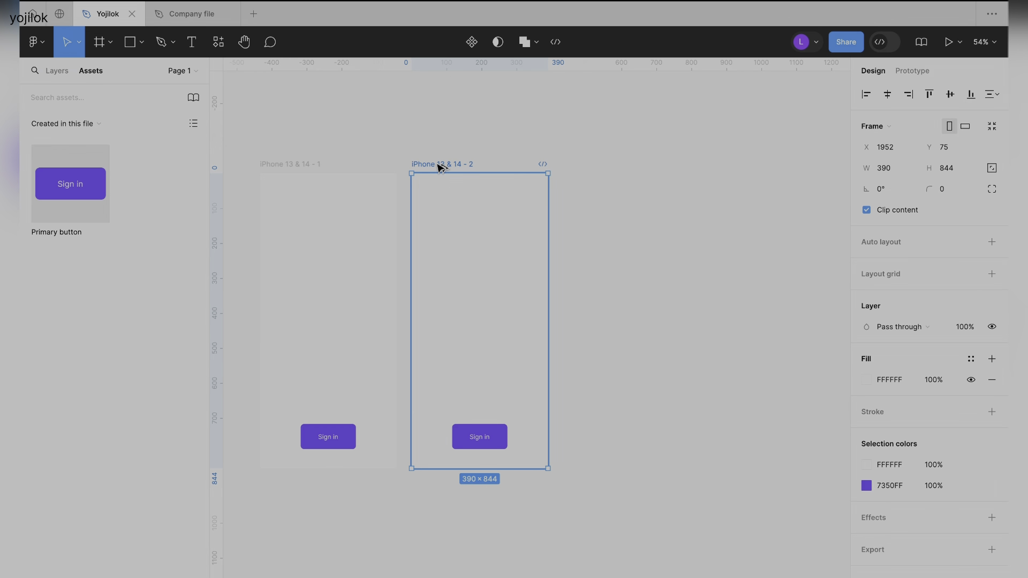
drag(440, 167, 587, 172)
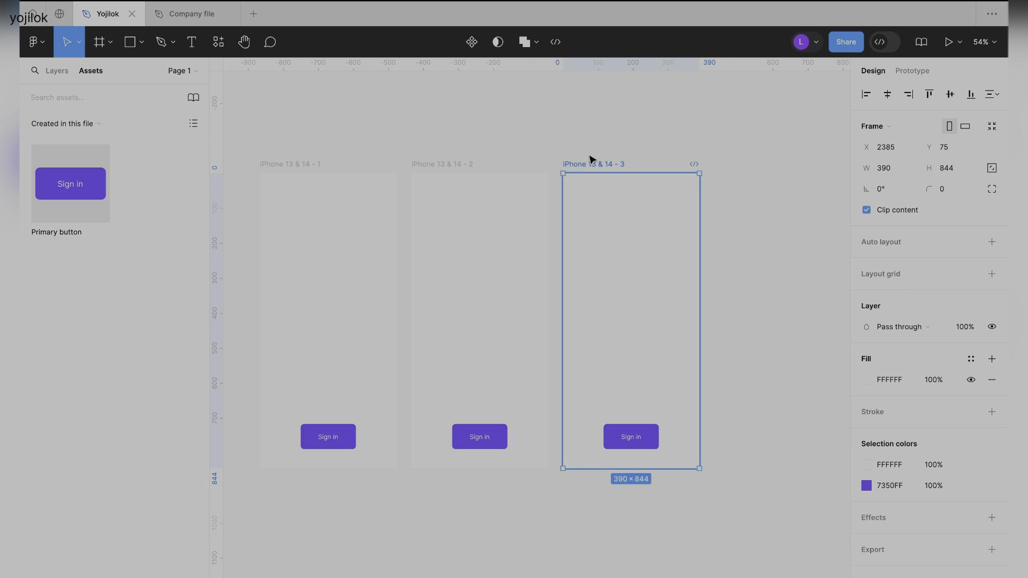
click(550, 130)
Review the three phone frames against the main Primary button component and show the file's layer list.
scroll(551, 131, down, 3)
scroll(551, 133, left, 5)
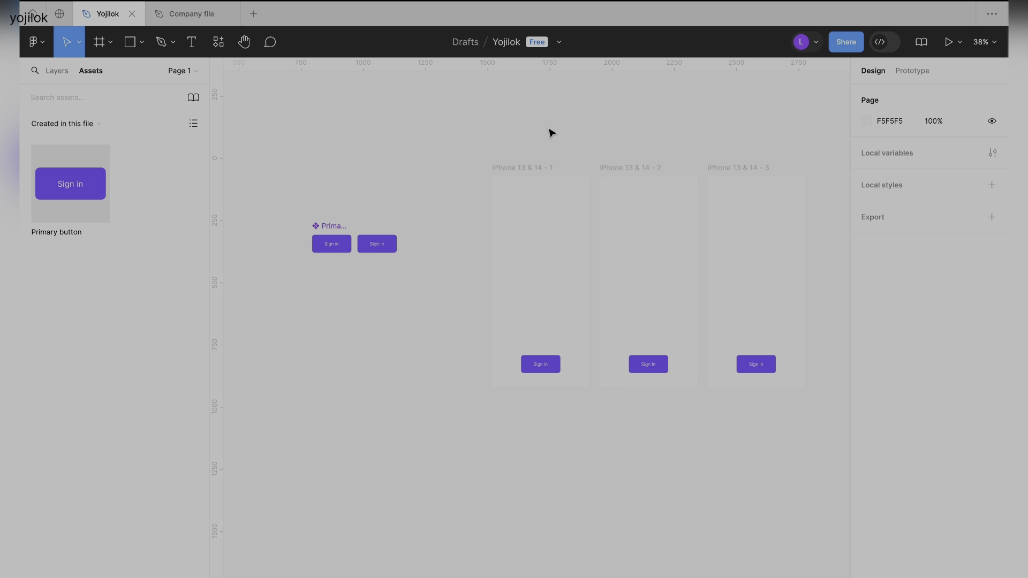
drag(426, 141, 697, 423)
click(496, 461)
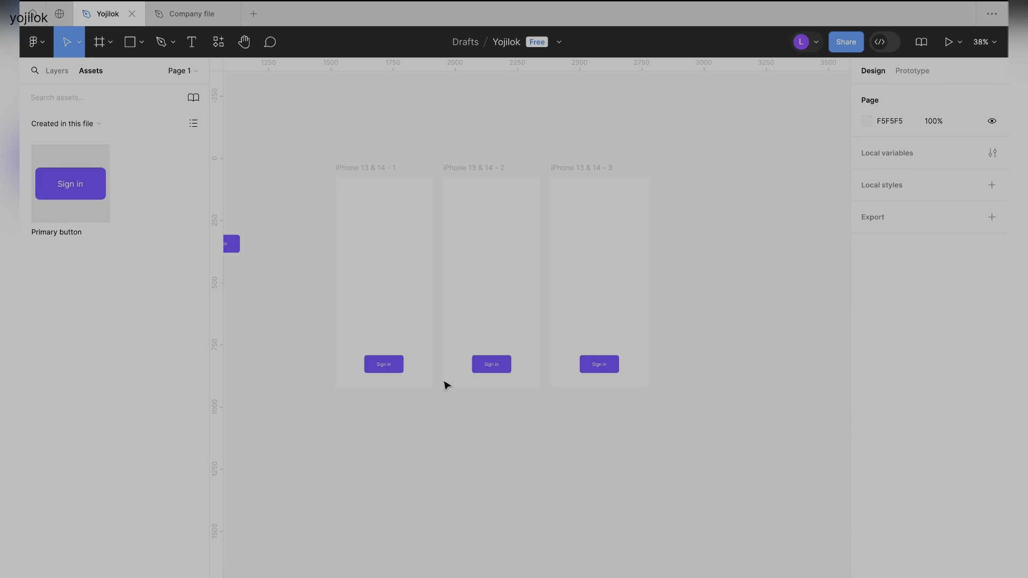
scroll(404, 381, left, 5)
scroll(291, 330, up, 10)
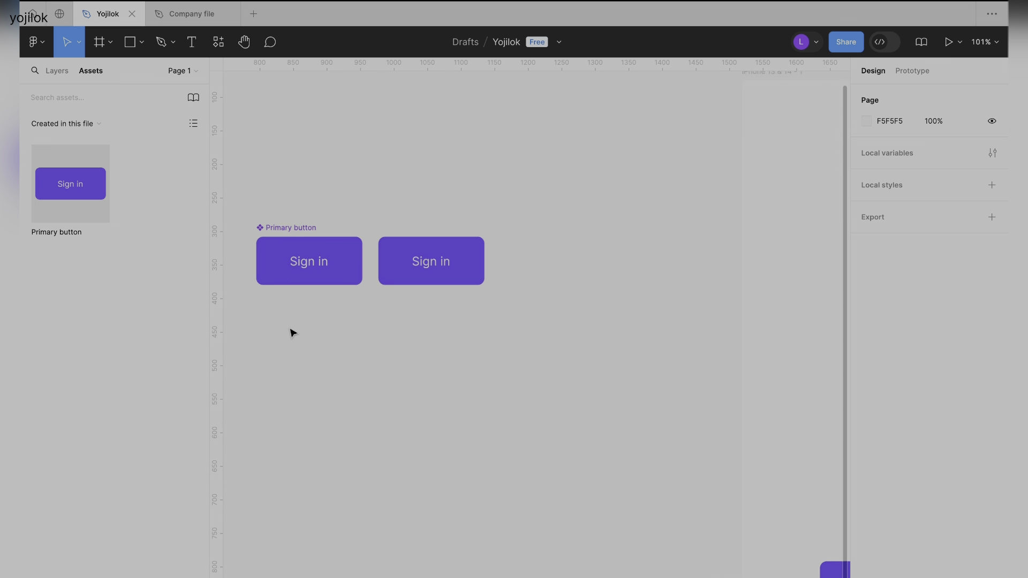
scroll(293, 333, up, 2)
click(271, 207)
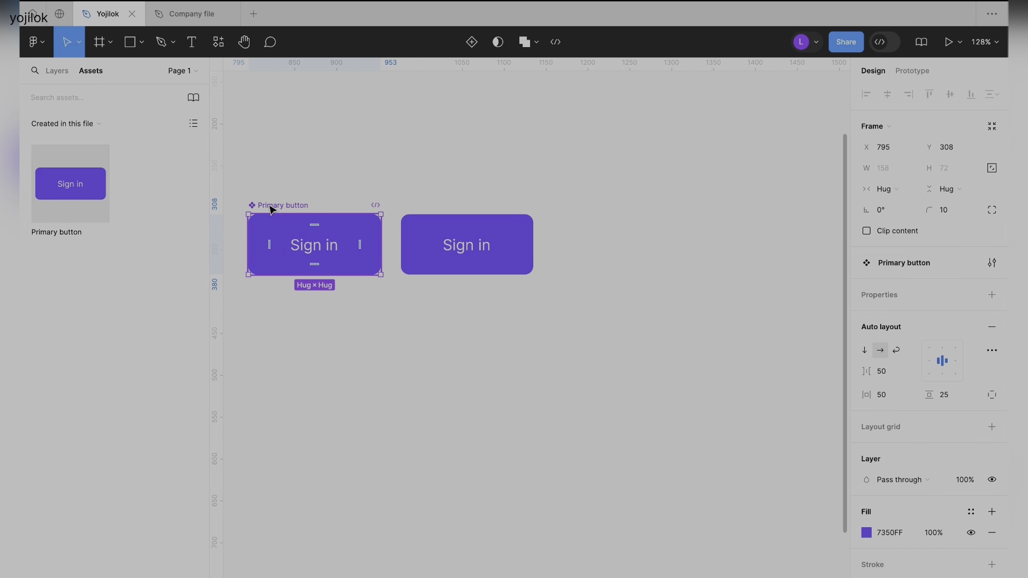
click(56, 71)
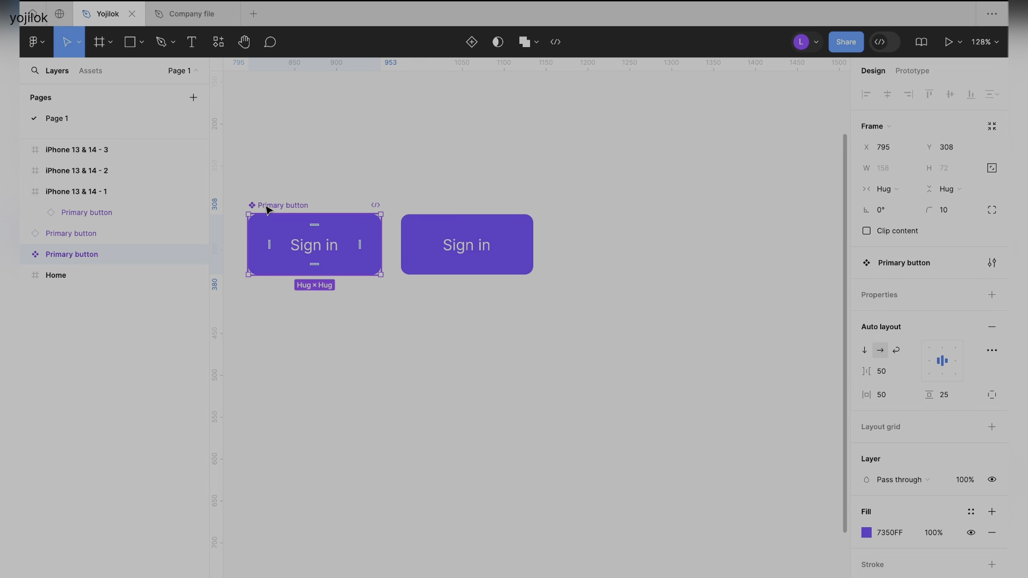
Examine the Primary button instance beside the main component and those in the three phone frames through the layer list.
click(424, 220)
scroll(427, 221, down, 3)
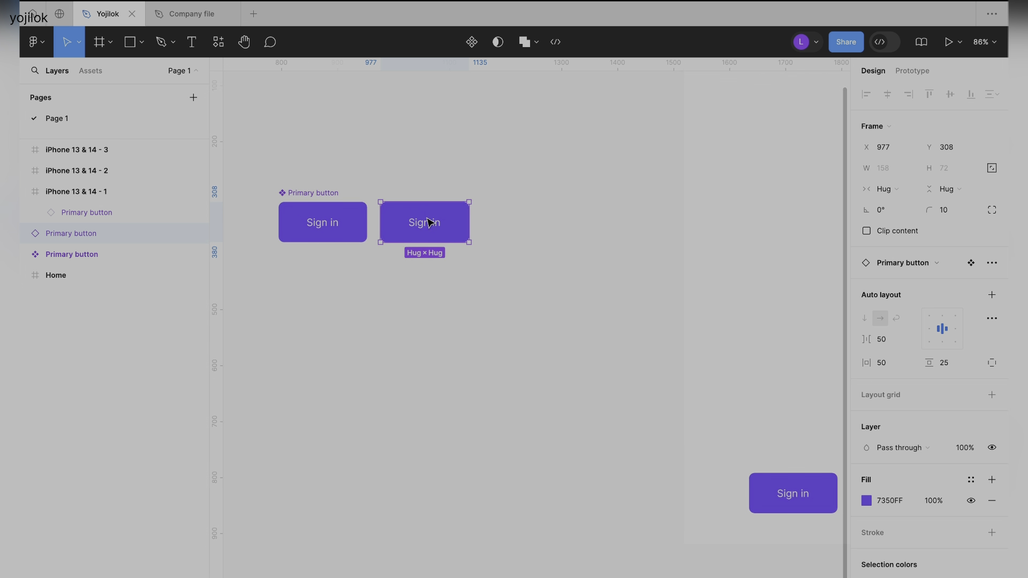
scroll(429, 222, down, 5)
click(544, 301)
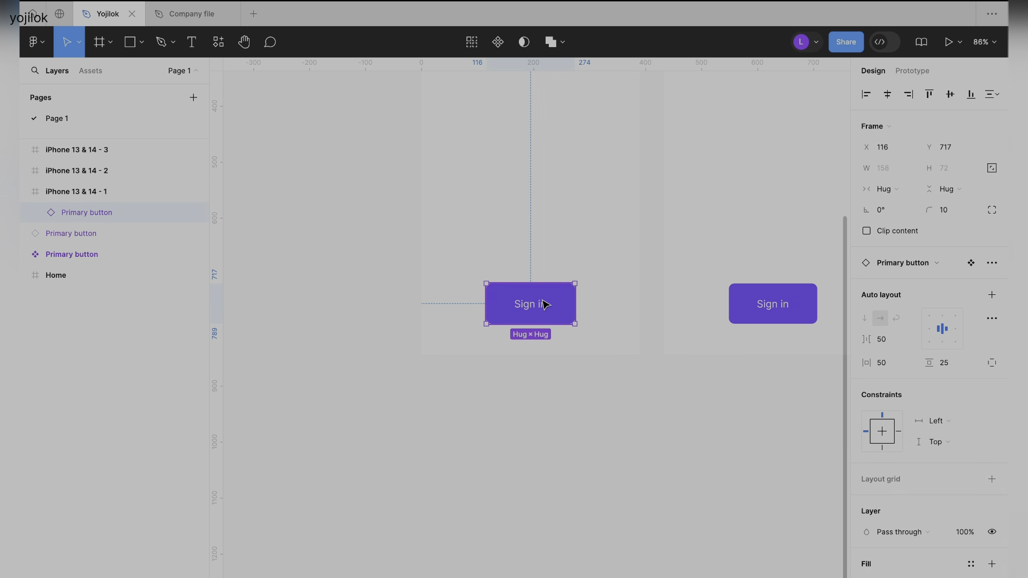
scroll(544, 302, right, 5)
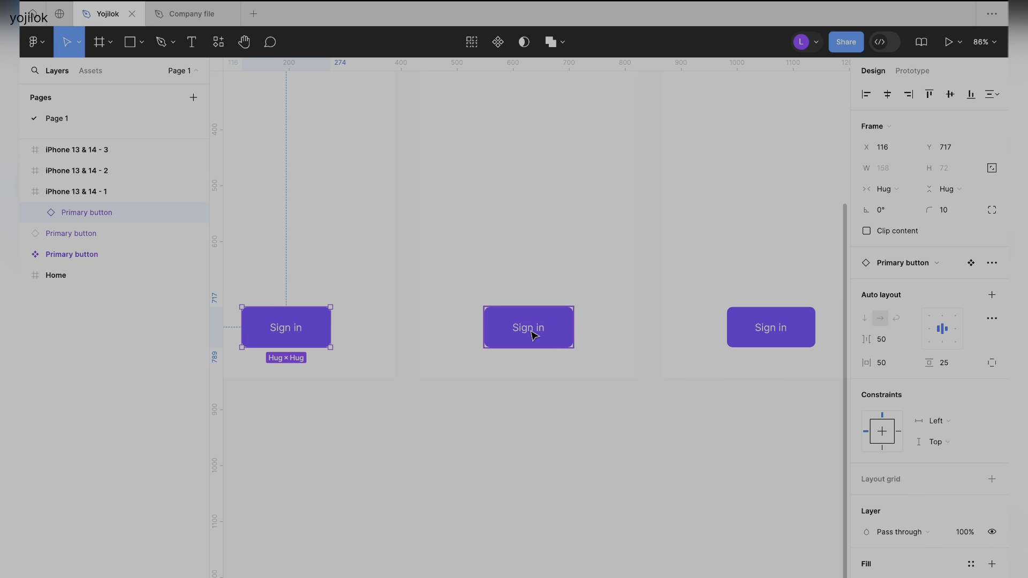
click(534, 334)
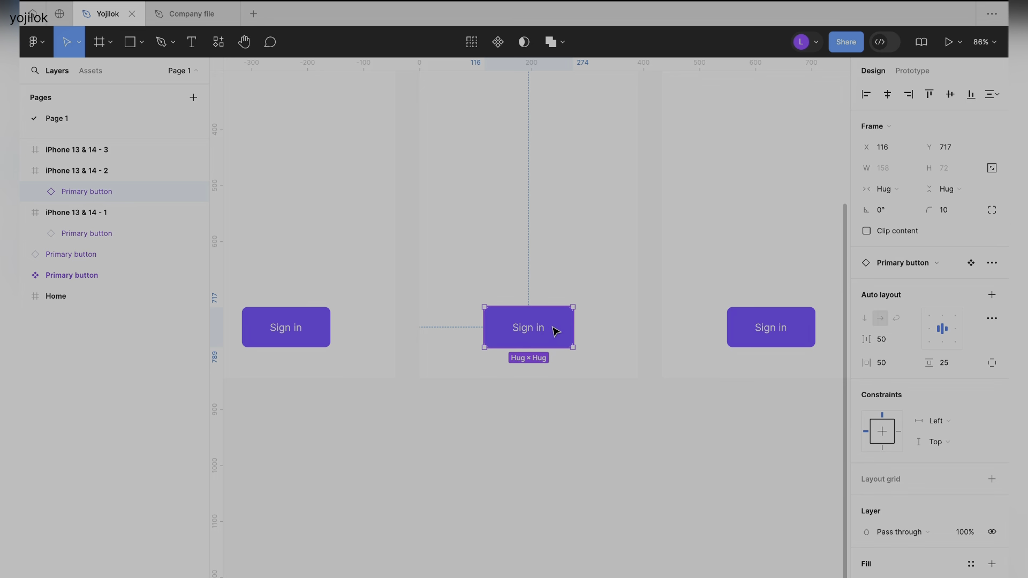
scroll(730, 328, right, 4)
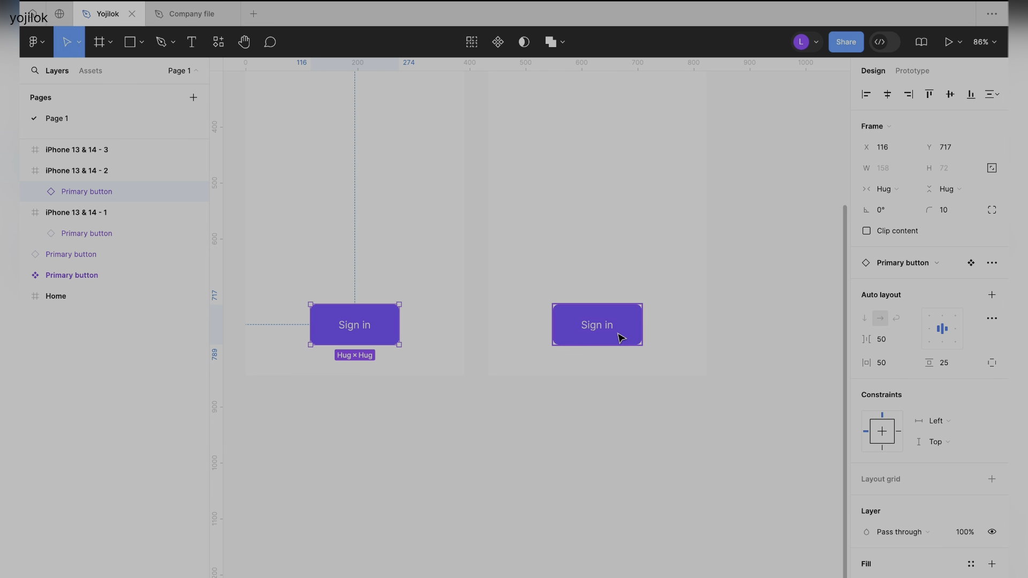
click(605, 328)
scroll(516, 330, left, 6)
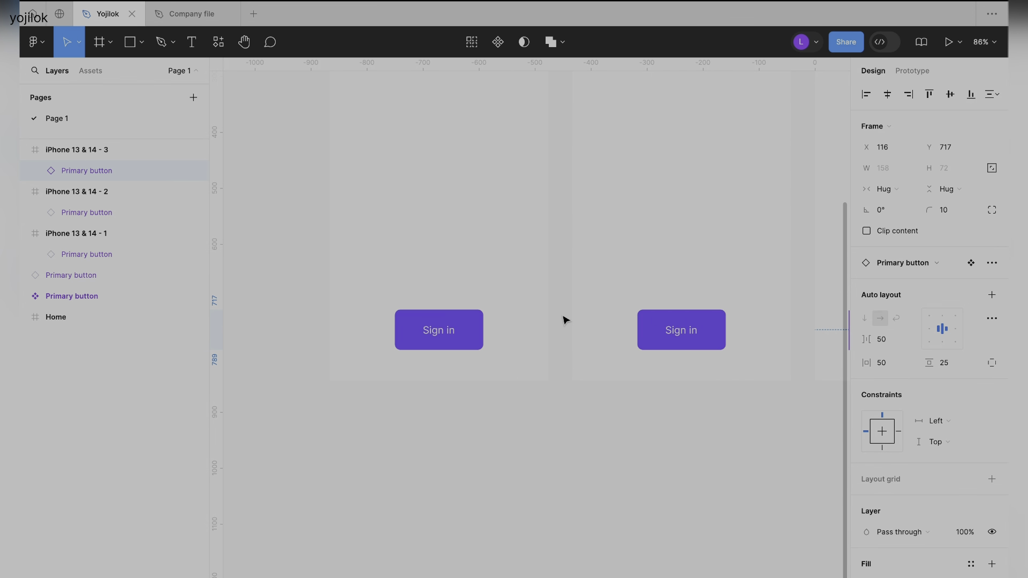
Inspect the instance beside the main component and the text layer inside the first phone frame's button.
click(307, 250)
scroll(308, 250, down, 4)
scroll(307, 250, left, 3)
scroll(307, 250, up, 1)
scroll(335, 197, left, 2)
scroll(335, 198, up, 1)
scroll(336, 198, up, 5)
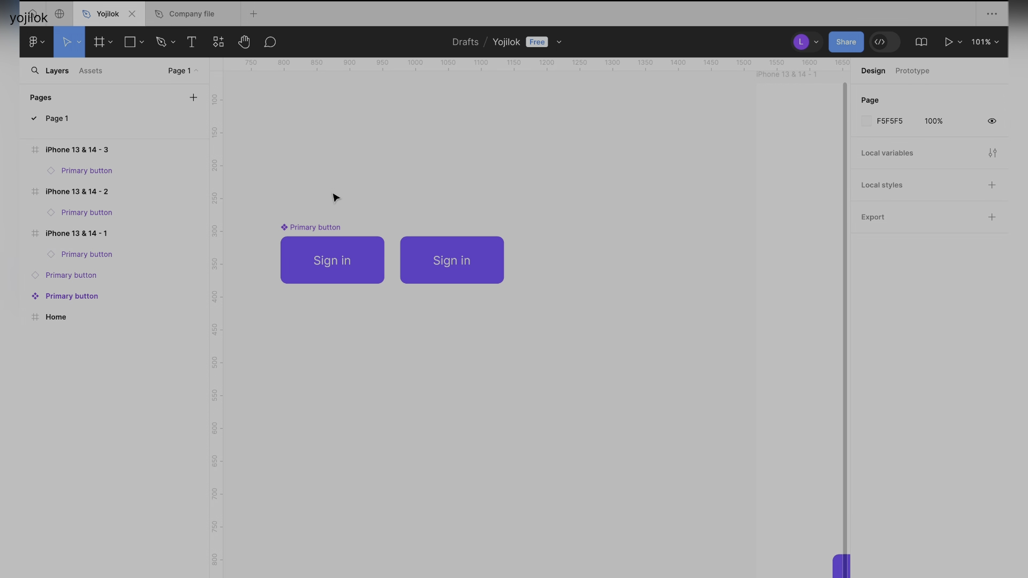
scroll(335, 198, down, 1)
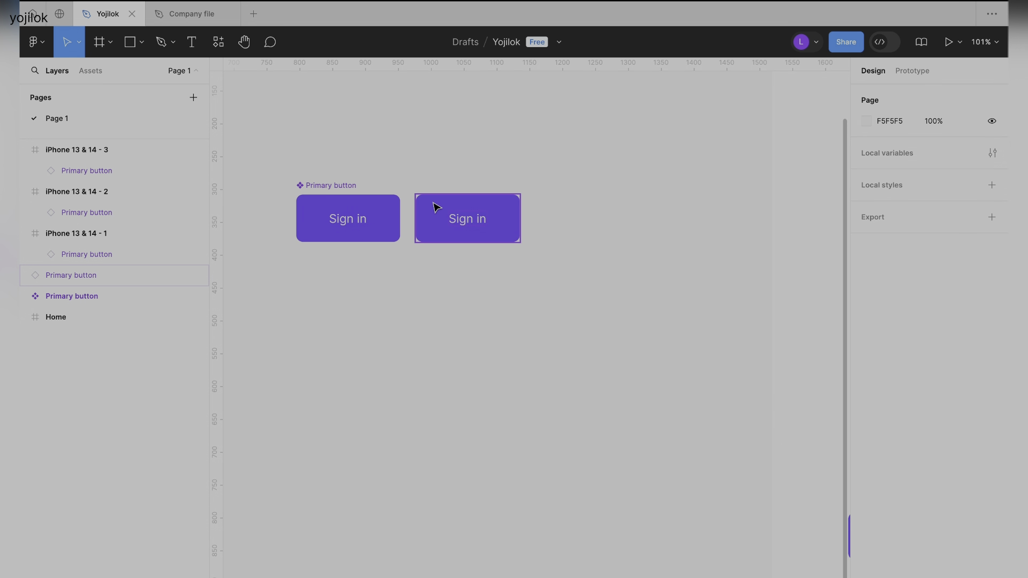
click(468, 222)
scroll(512, 223, right, 10)
scroll(482, 241, down, 2)
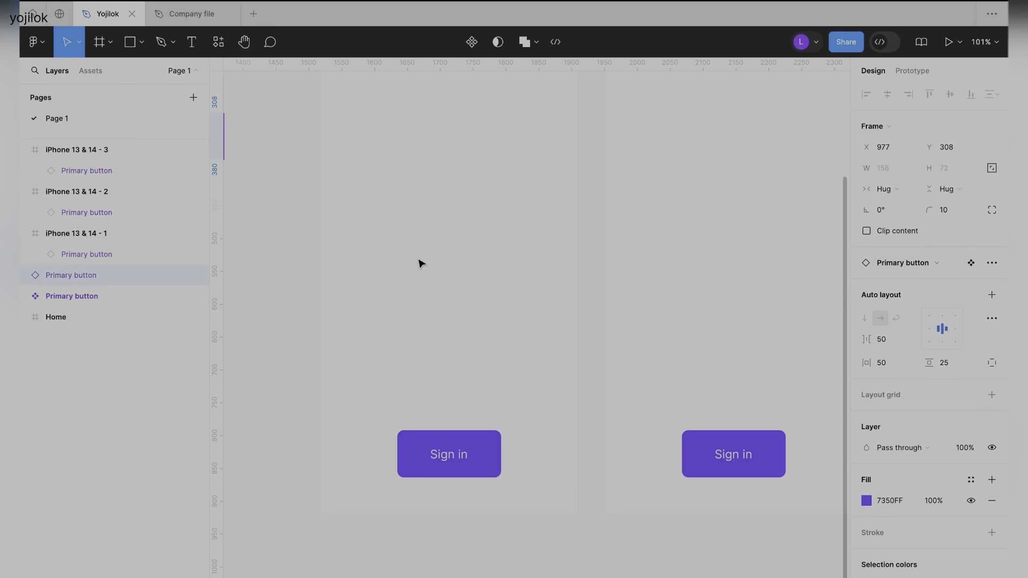
scroll(420, 264, down, 1)
scroll(420, 263, left, 1)
double_click(464, 427)
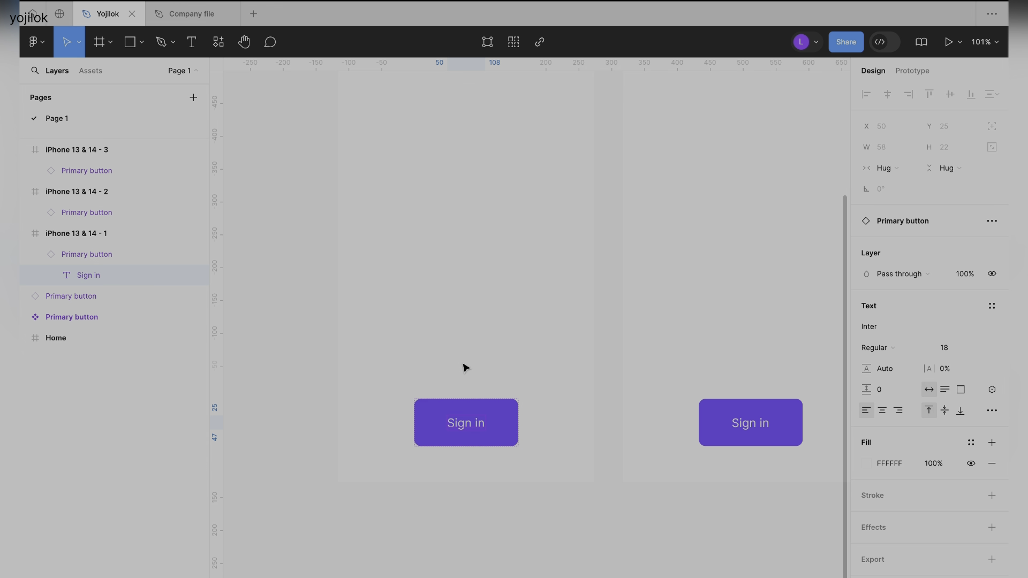
scroll(457, 362, left, 10)
scroll(456, 363, up, 4)
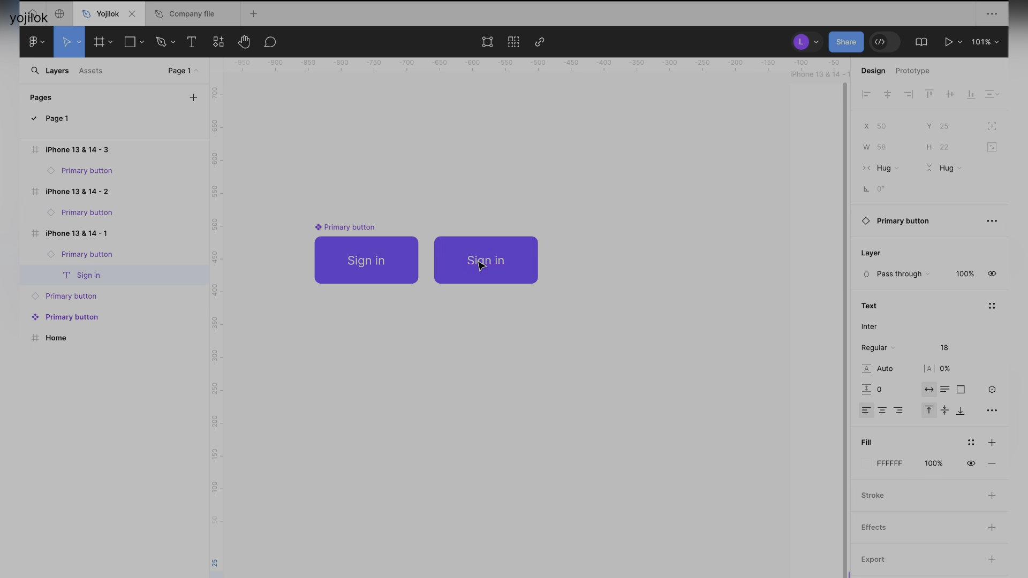
Change the text of the Primary button instance beside the main component to Login.
double_click(481, 265)
double_click(488, 260)
text(Login)
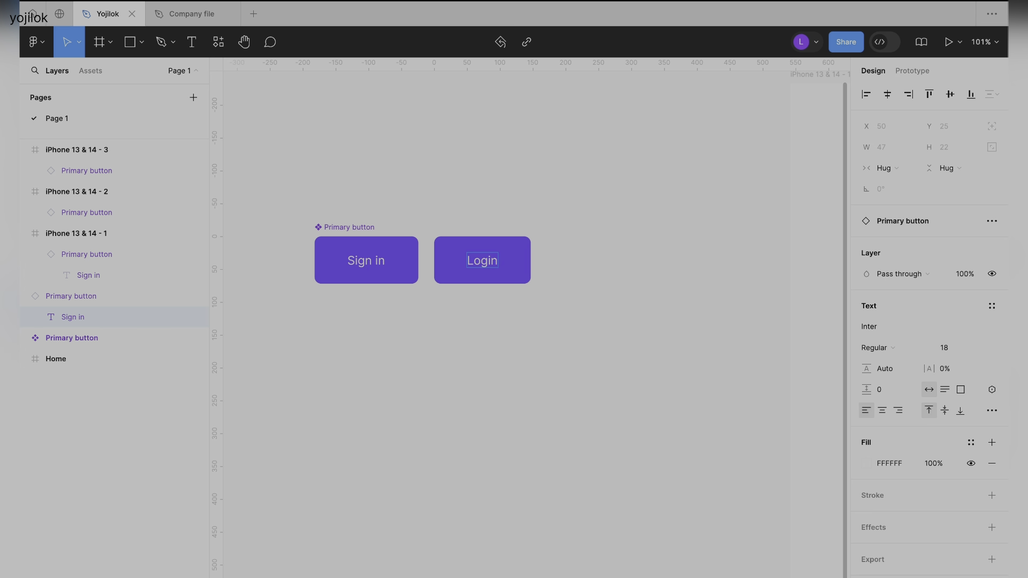
Compare the Login instance beside the main component with the Primary button instances in the three iPhone frames.
key(Escape)
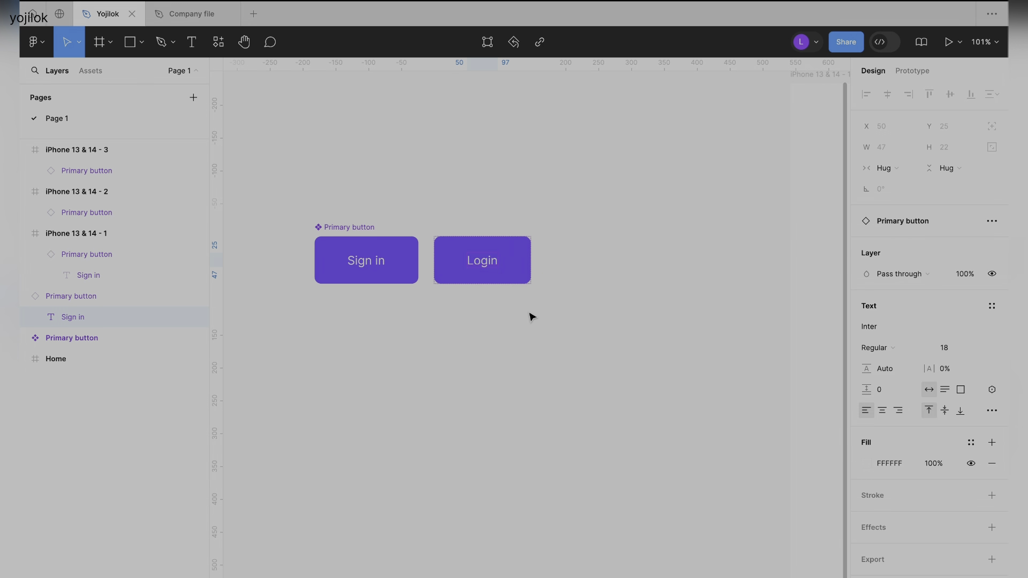
scroll(531, 318, down, 3)
click(587, 325)
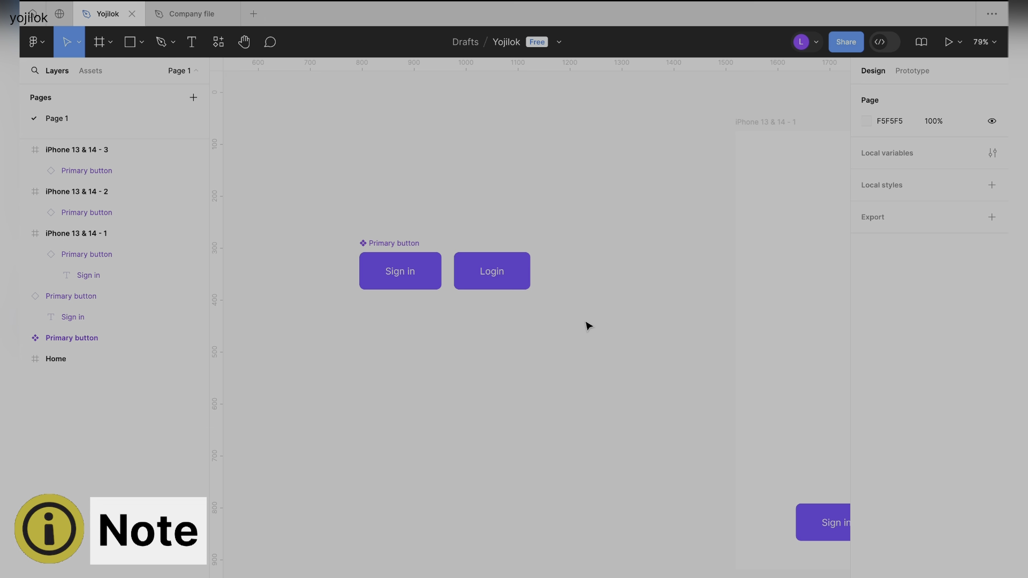
scroll(587, 325, right, 2)
scroll(587, 326, down, 1)
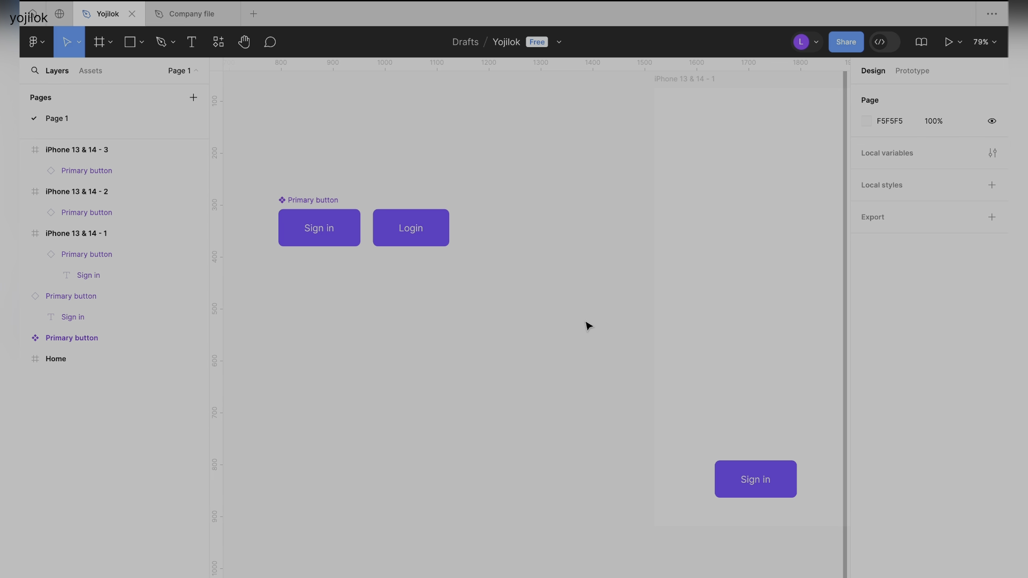
scroll(589, 325, right, 3)
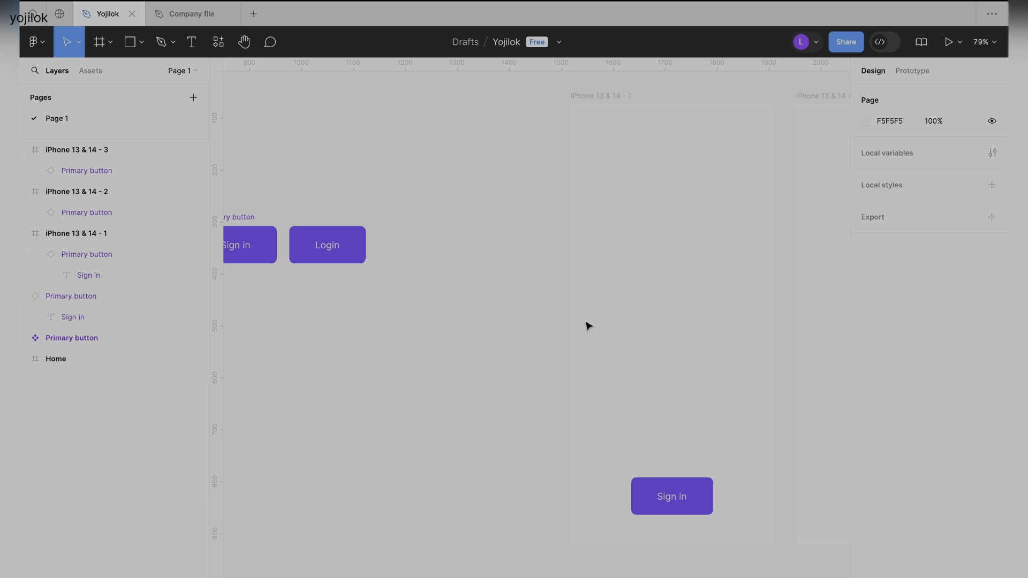
scroll(588, 326, down, 2)
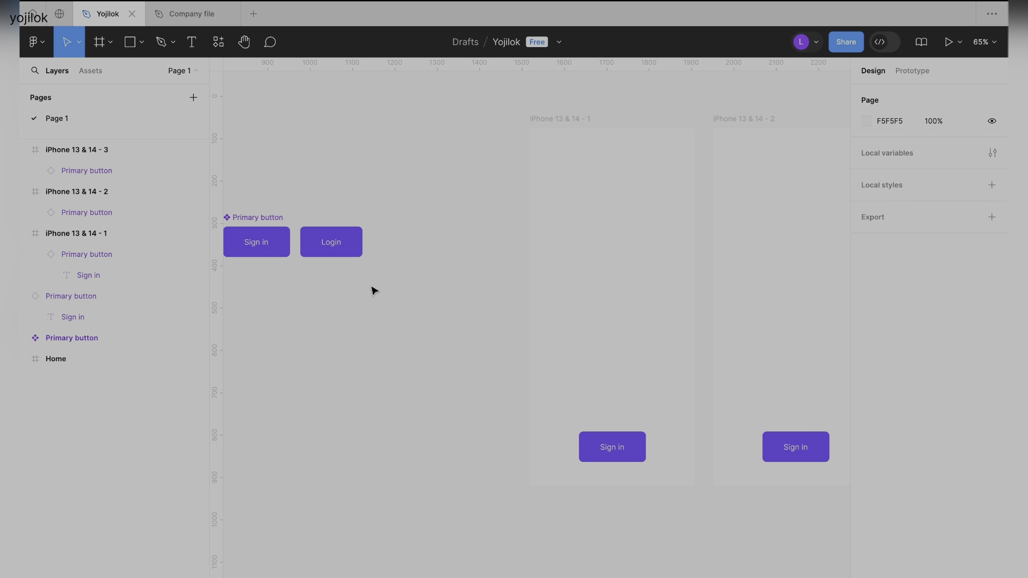
scroll(374, 290, down, 2)
scroll(469, 184, right, 2)
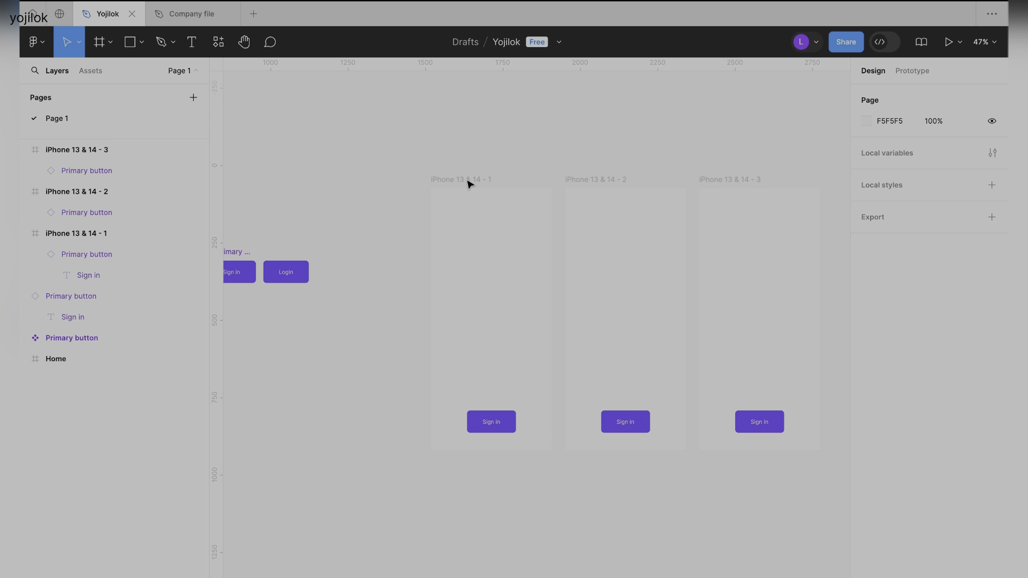
click(472, 179)
click(618, 180)
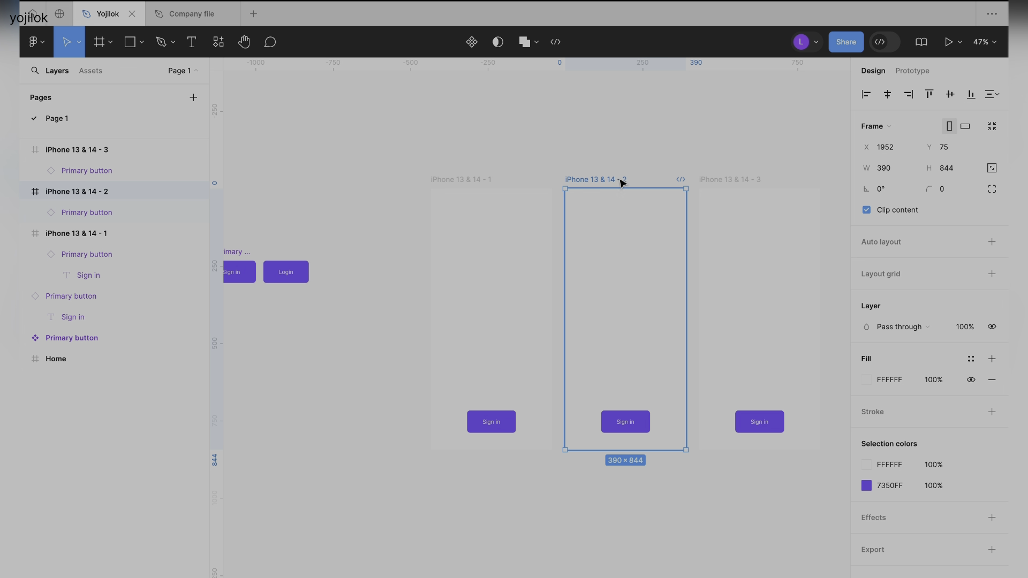
click(720, 182)
click(466, 155)
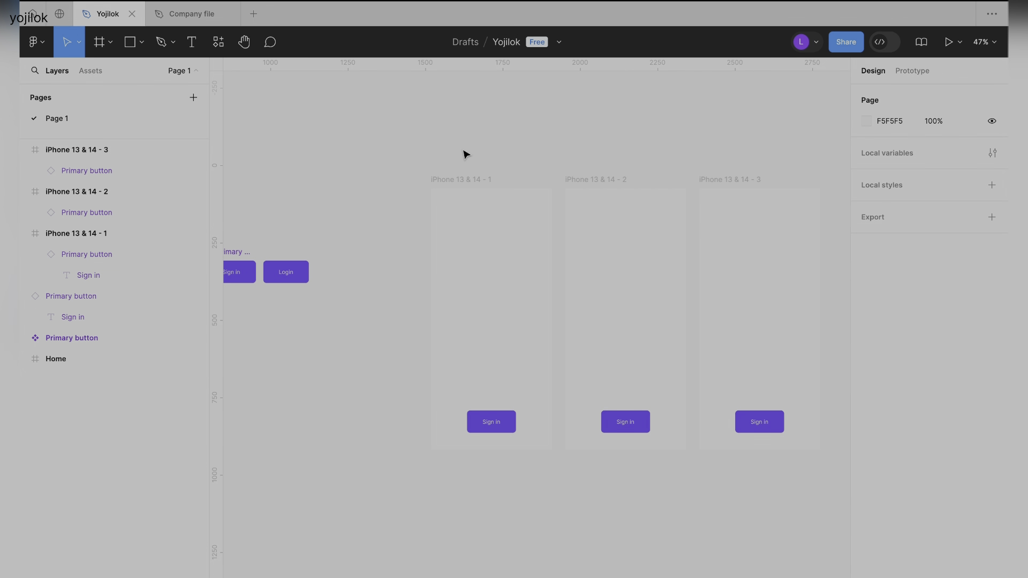
scroll(379, 240, up, 3)
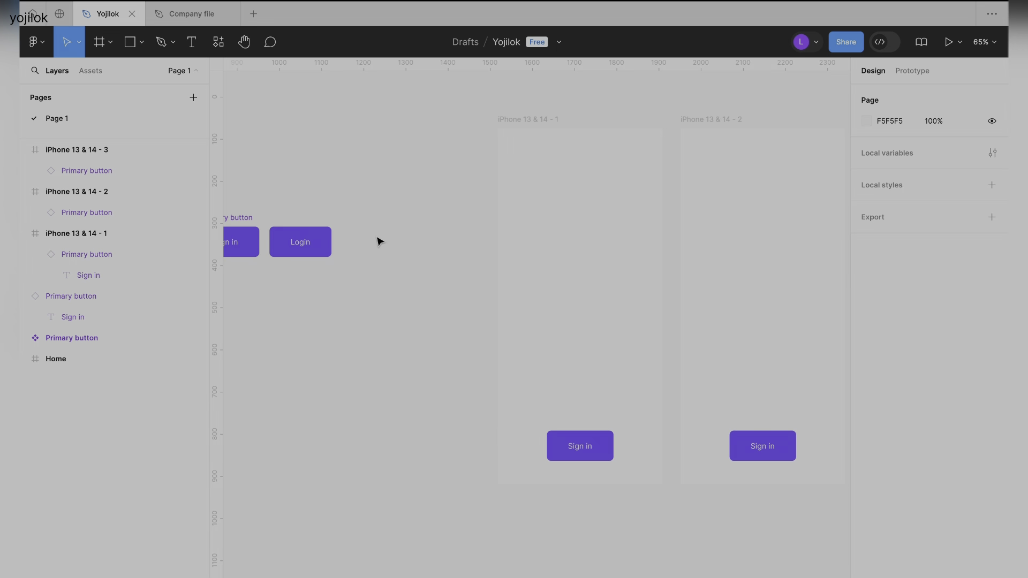
click(295, 247)
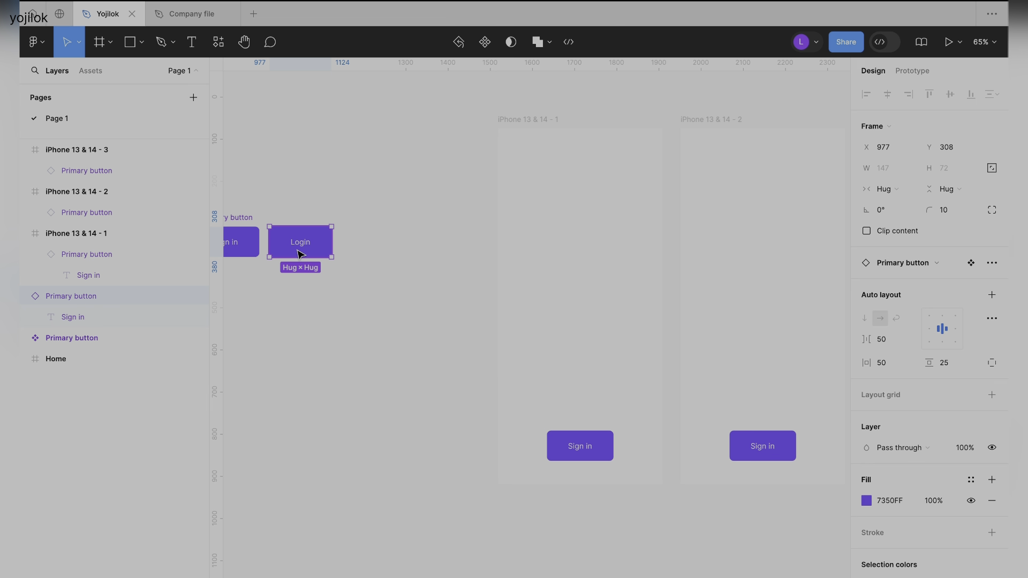
Change the text of the Primary button instance in the iPhone 13 & 14 - 1 frame to Login.
scroll(390, 344, right, 4)
double_click(389, 428)
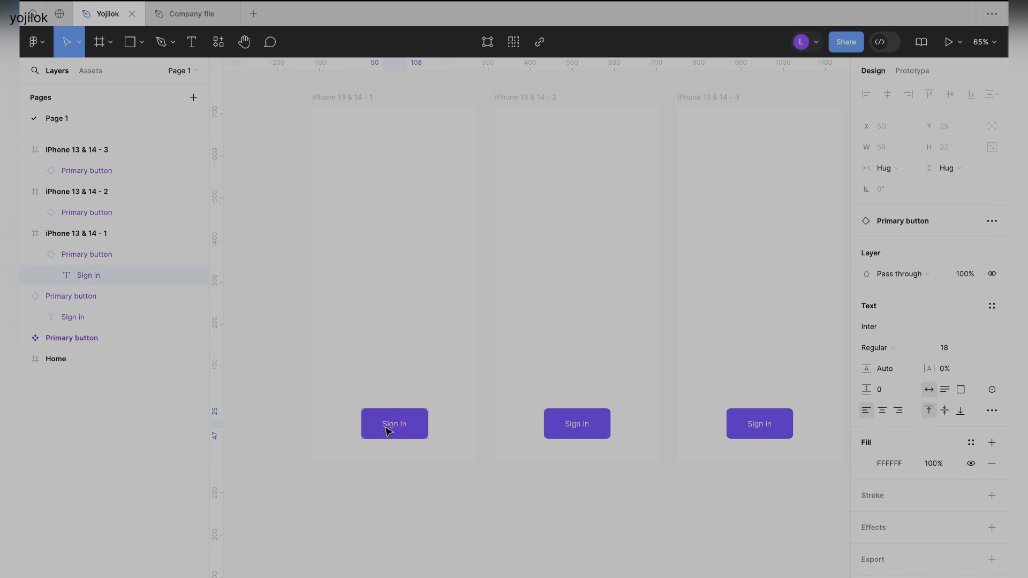
key(Return)
text(Login)
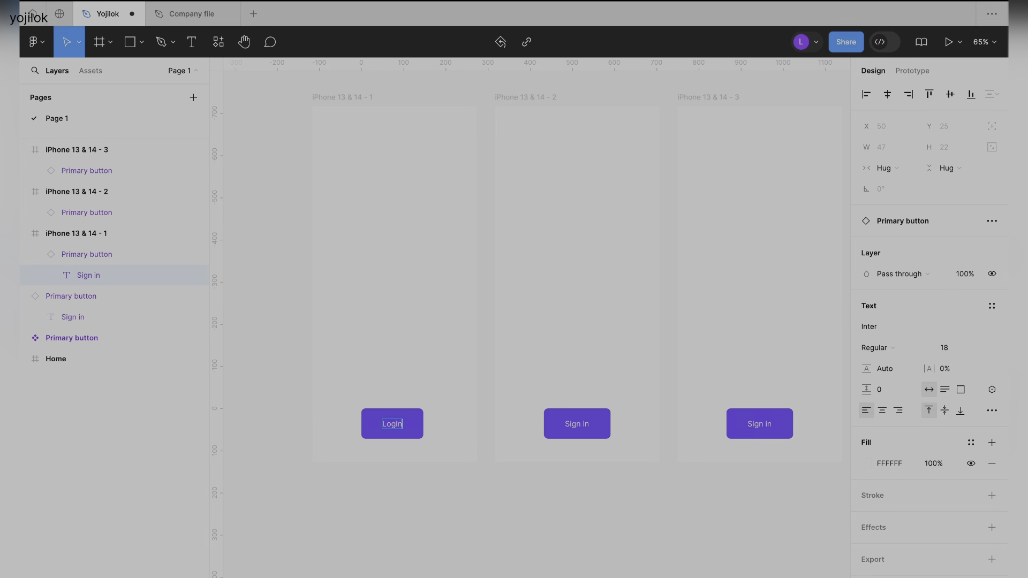
click(426, 516)
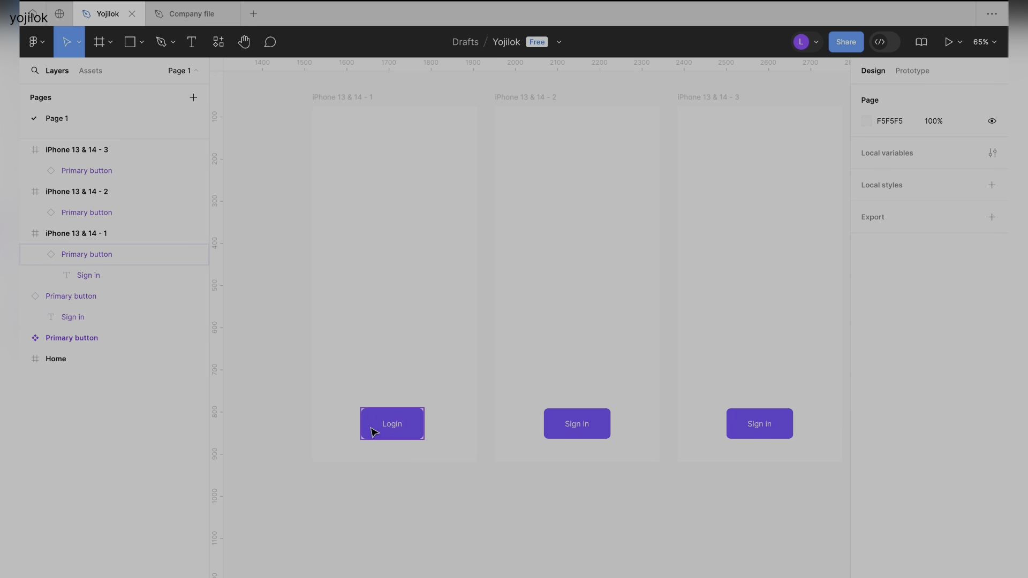
Select the button text layers in the iPhone 13 & 14 - 2 and iPhone 13 & 14 - 3 frames together.
double_click(579, 428)
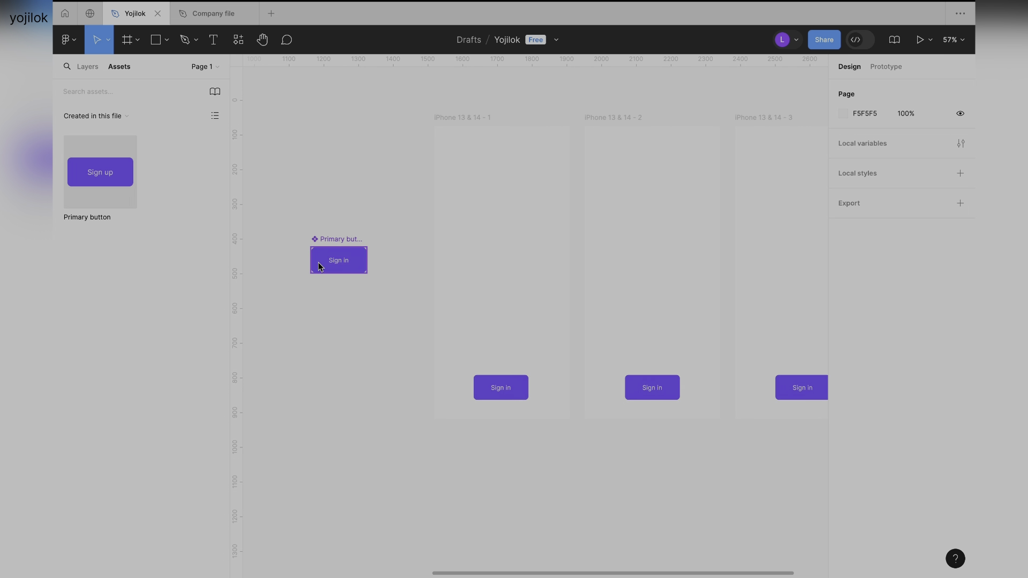
scroll(318, 263, up, 5)
scroll(311, 220, up, 5)
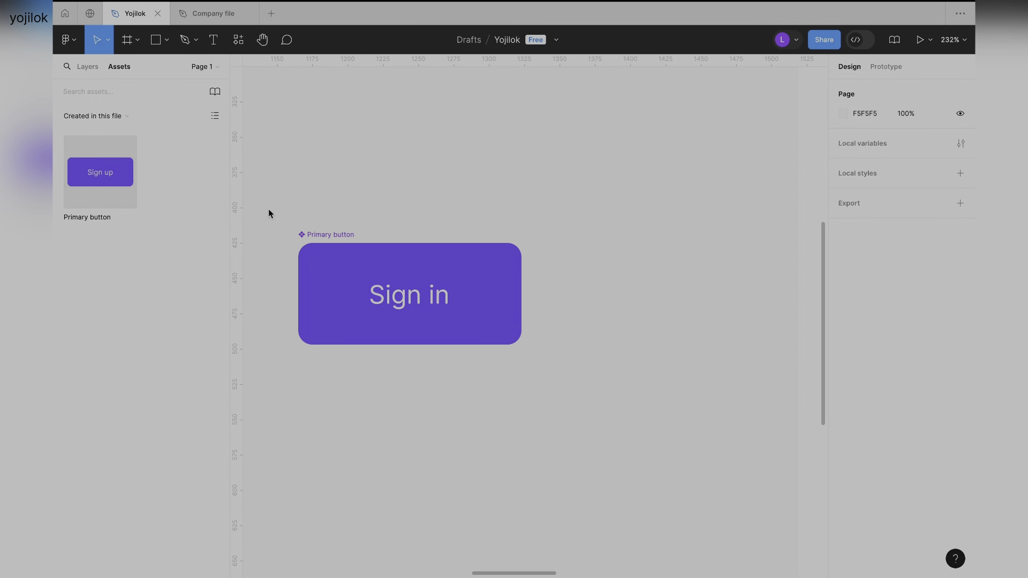
Examine the main Primary button component up close, including its name label and its design properties.
drag(268, 209, 640, 431)
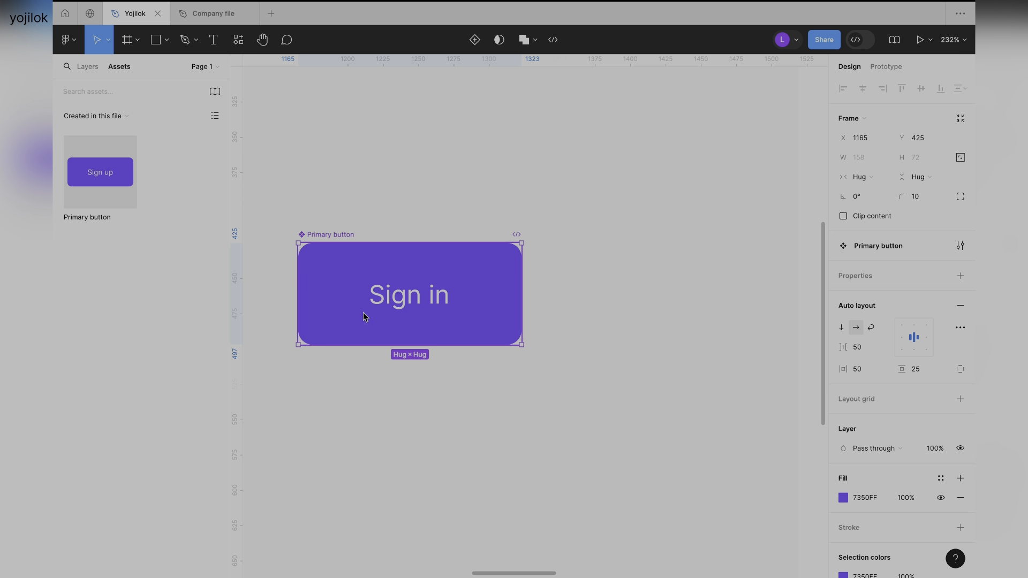
click(395, 204)
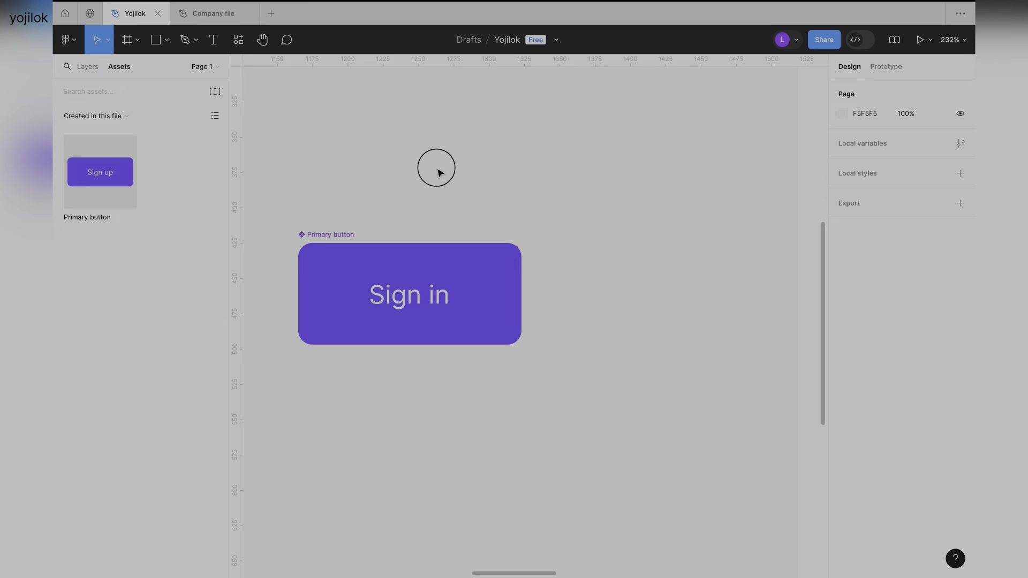
scroll(438, 170, down, 3)
click(355, 215)
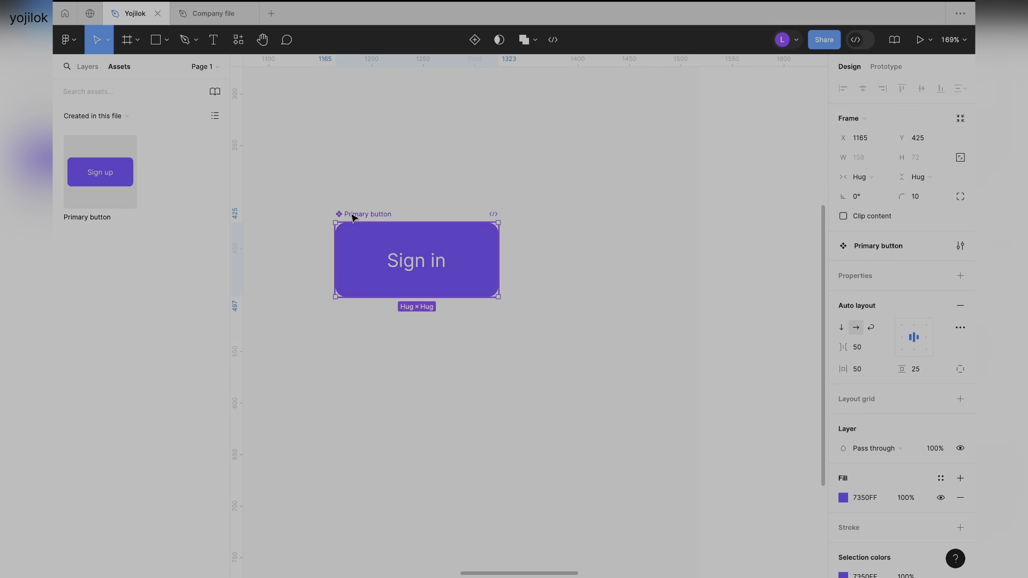
click(402, 184)
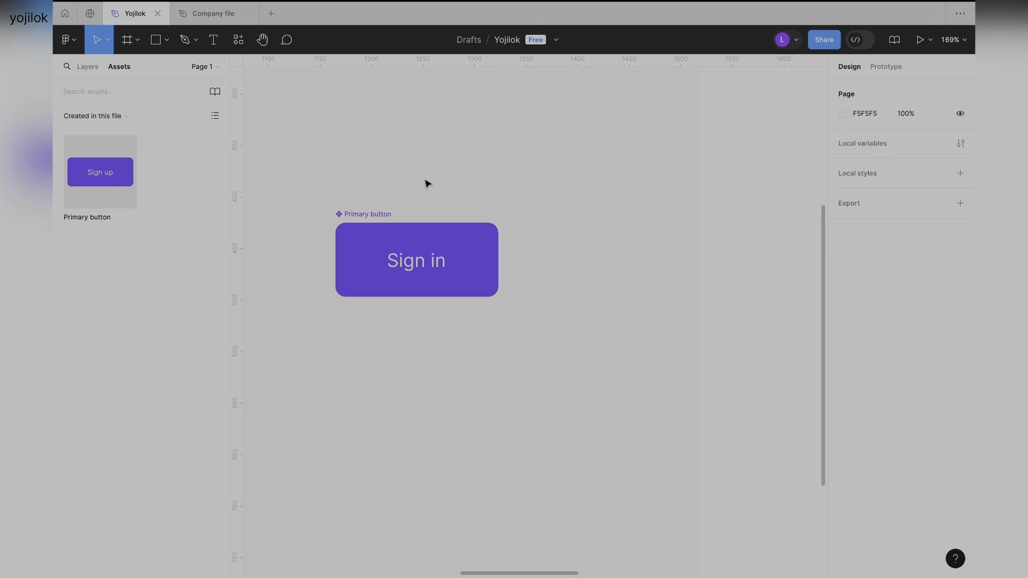
click(353, 213)
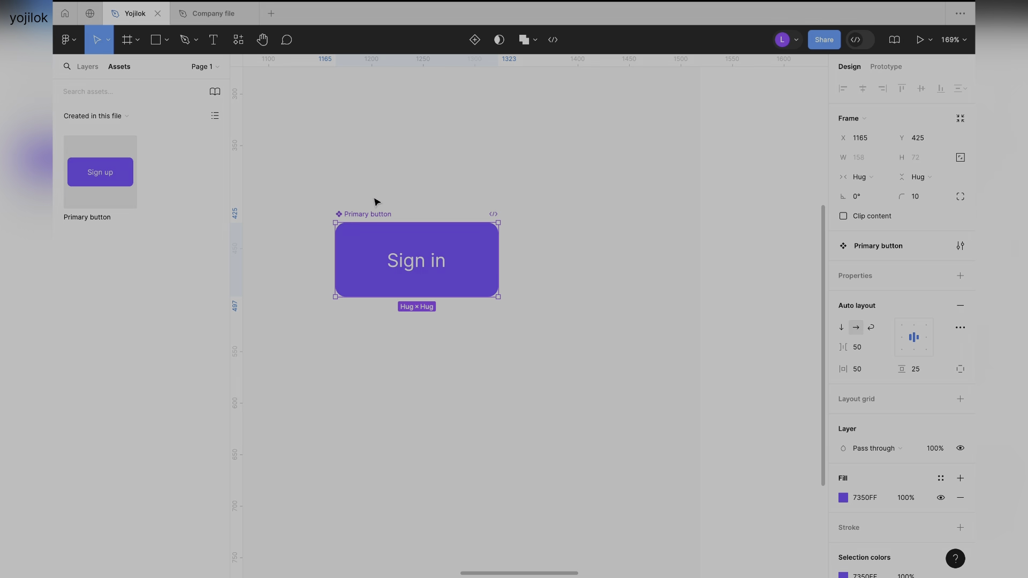
click(374, 201)
scroll(376, 201, down, 3)
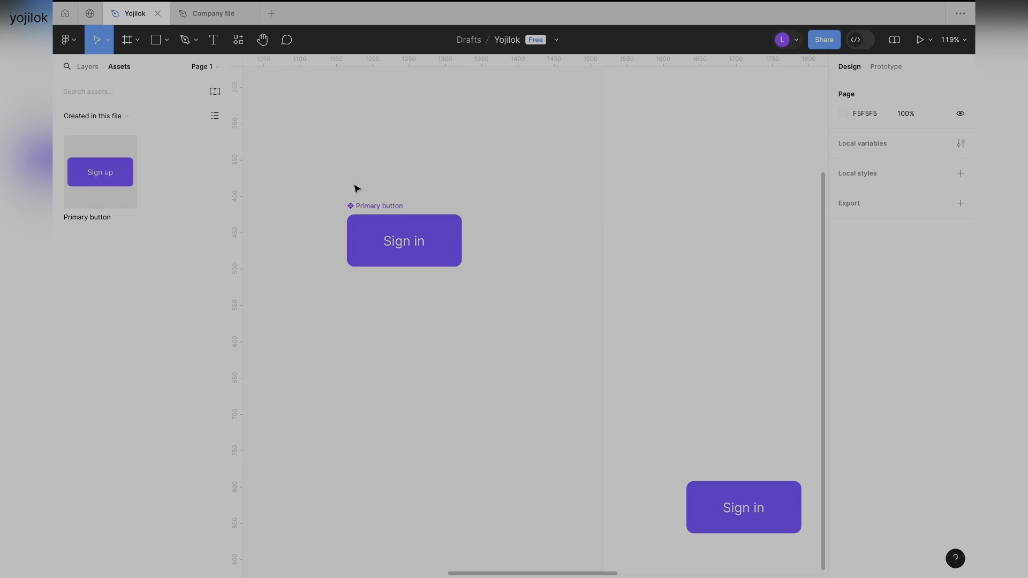
scroll(398, 195, up, 5)
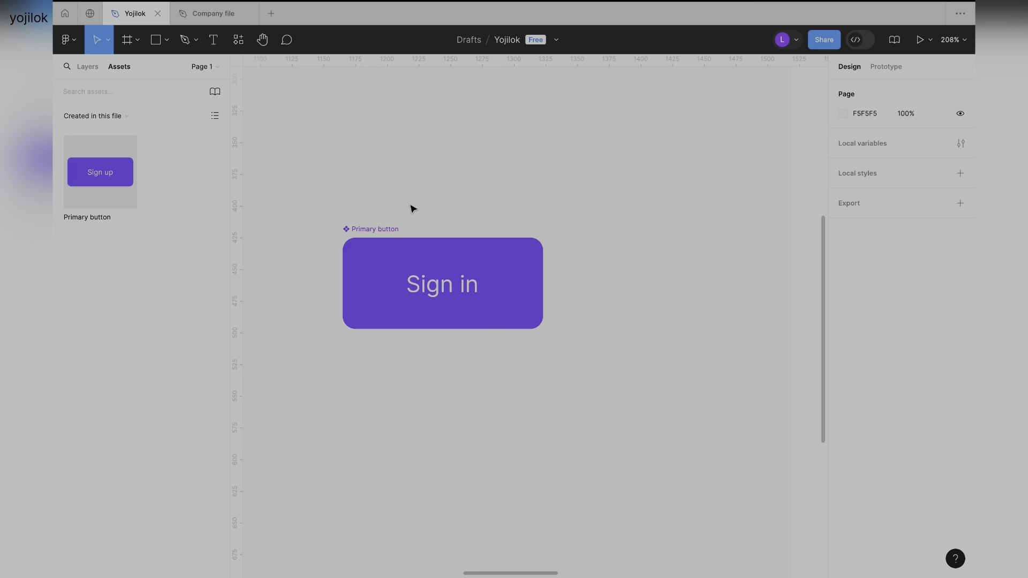
click(474, 207)
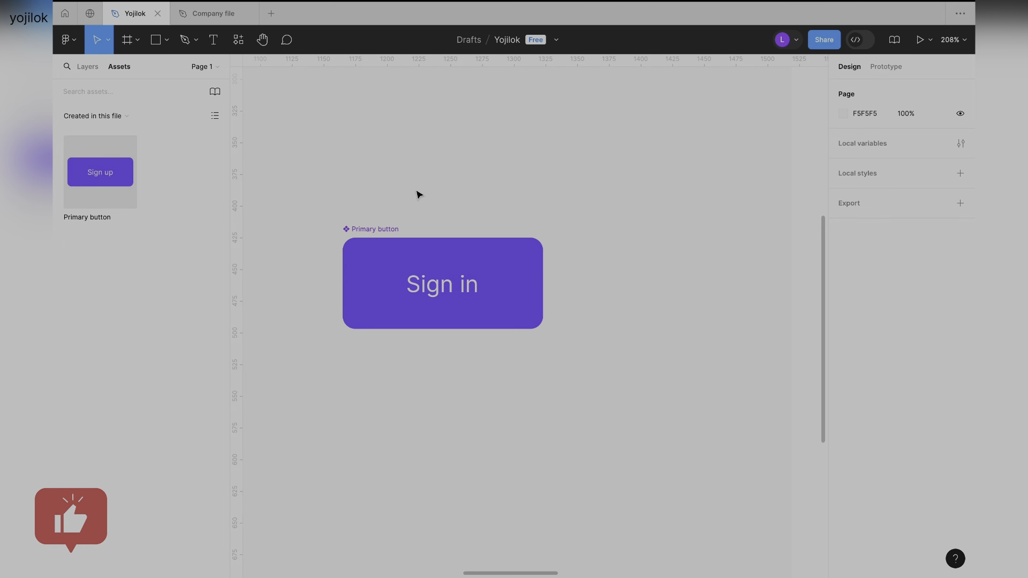
scroll(419, 193, down, 3)
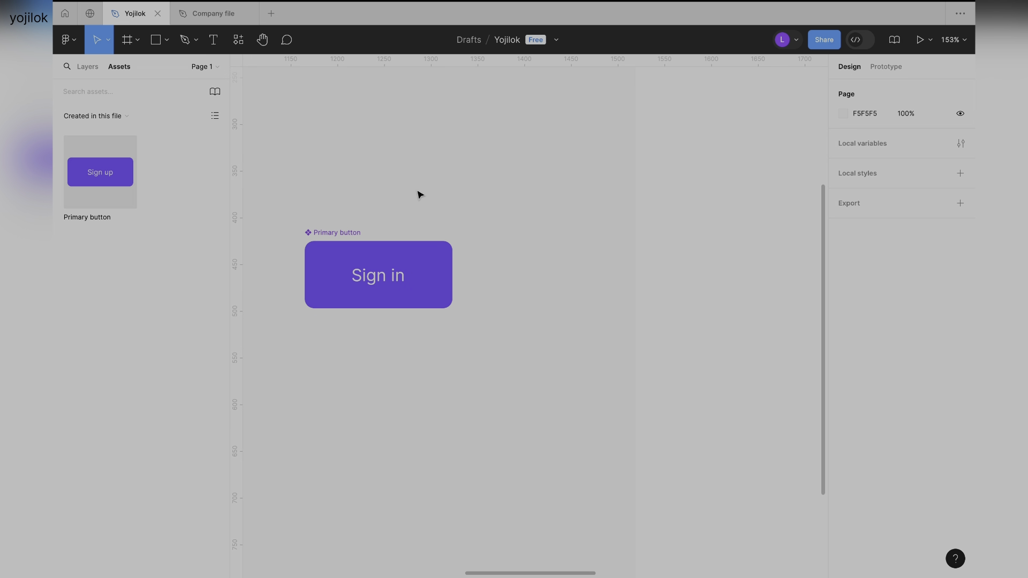
Locate the main Primary button component in the file's layer list and compare it with the frames' instances.
click(328, 236)
scroll(395, 215, down, 4)
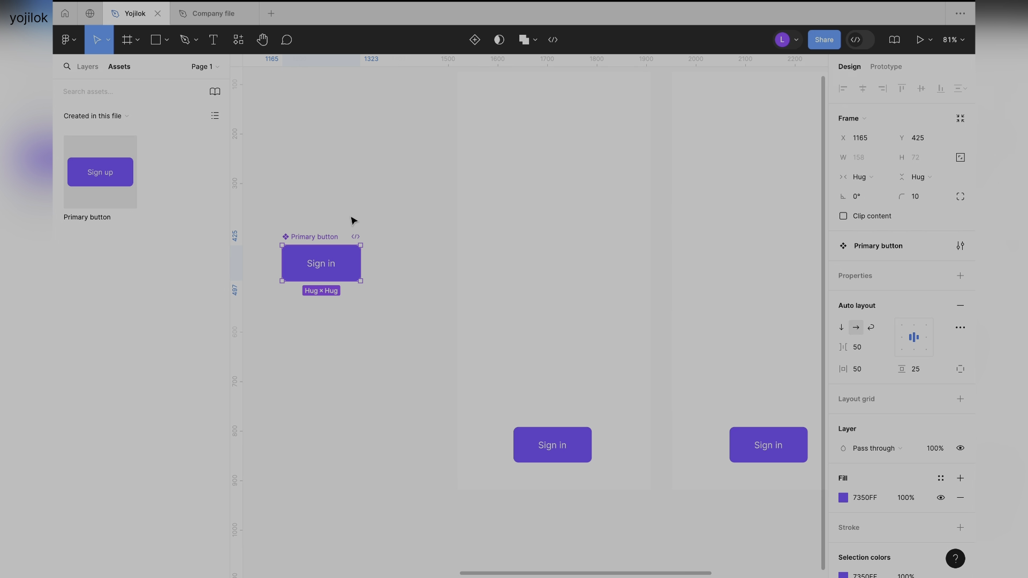
click(305, 229)
click(304, 239)
click(86, 67)
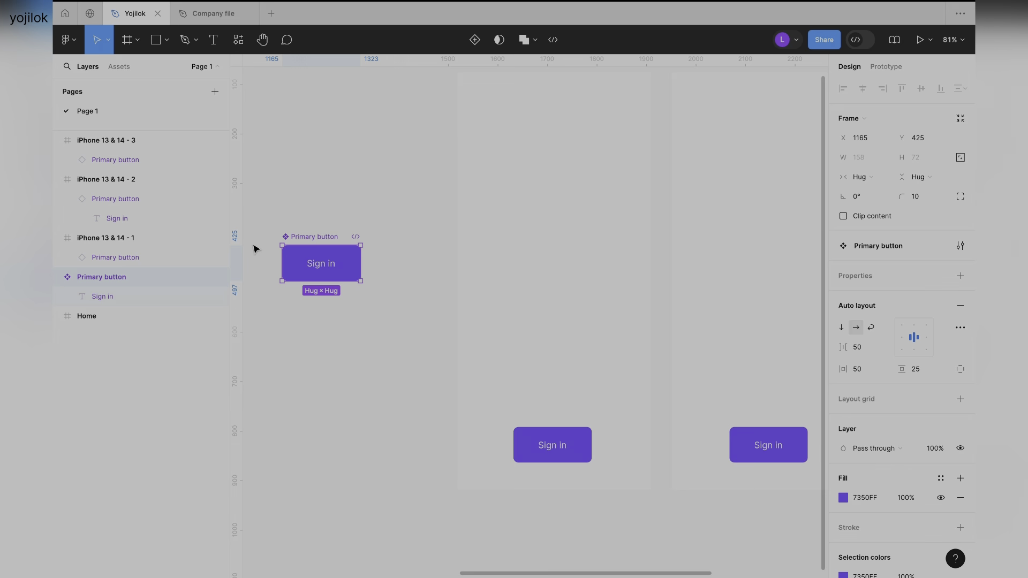
scroll(256, 249, up, 5)
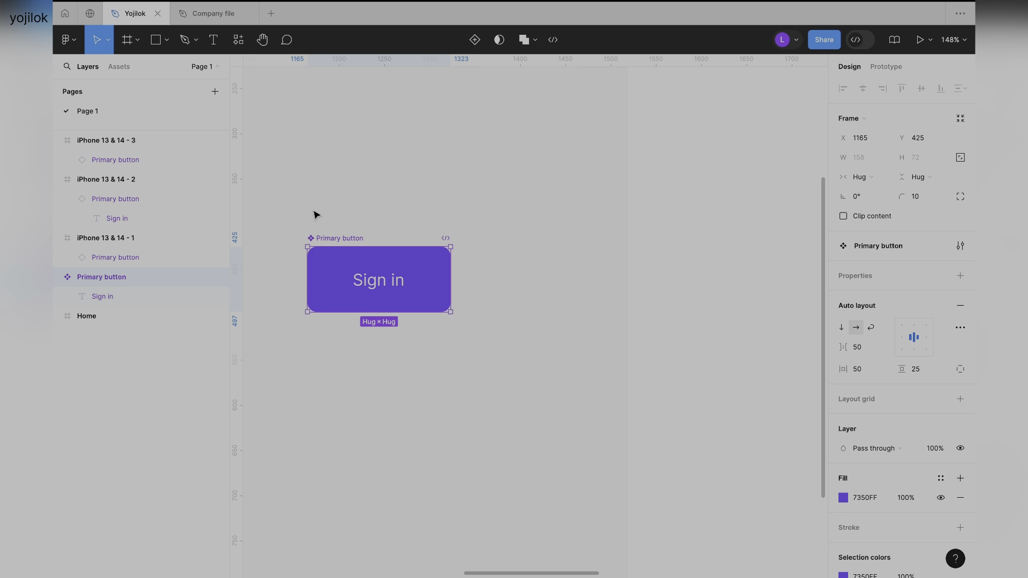
click(344, 213)
Change the text of the main Primary button component to Sign up.
click(373, 291)
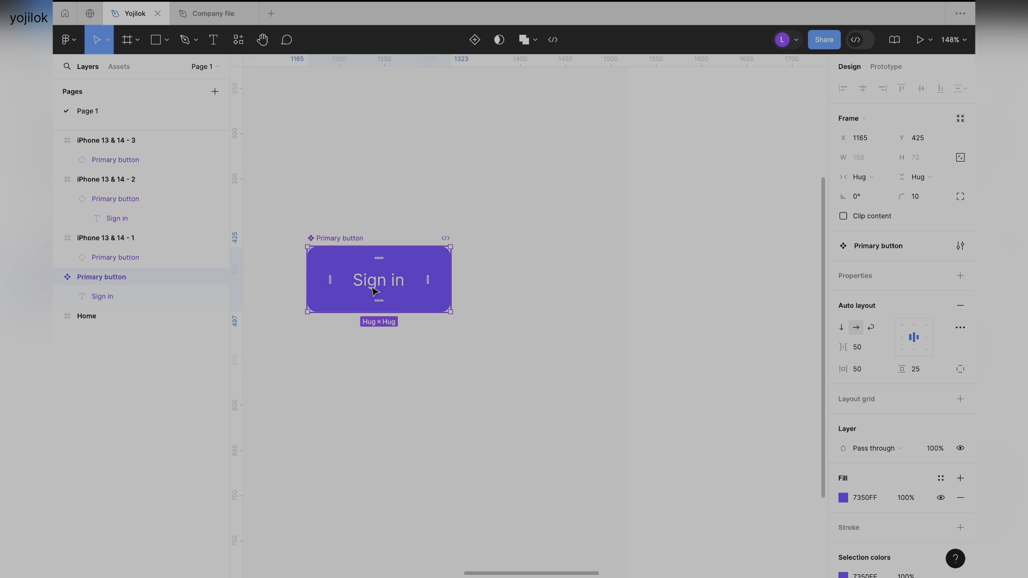
scroll(374, 285, down, 5)
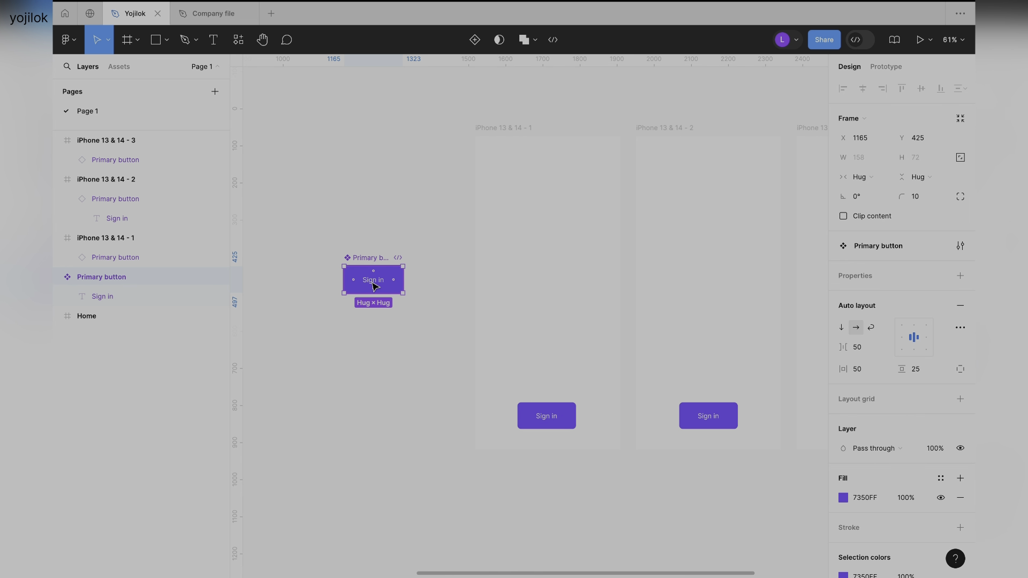
scroll(375, 287, right, 3)
double_click(308, 292)
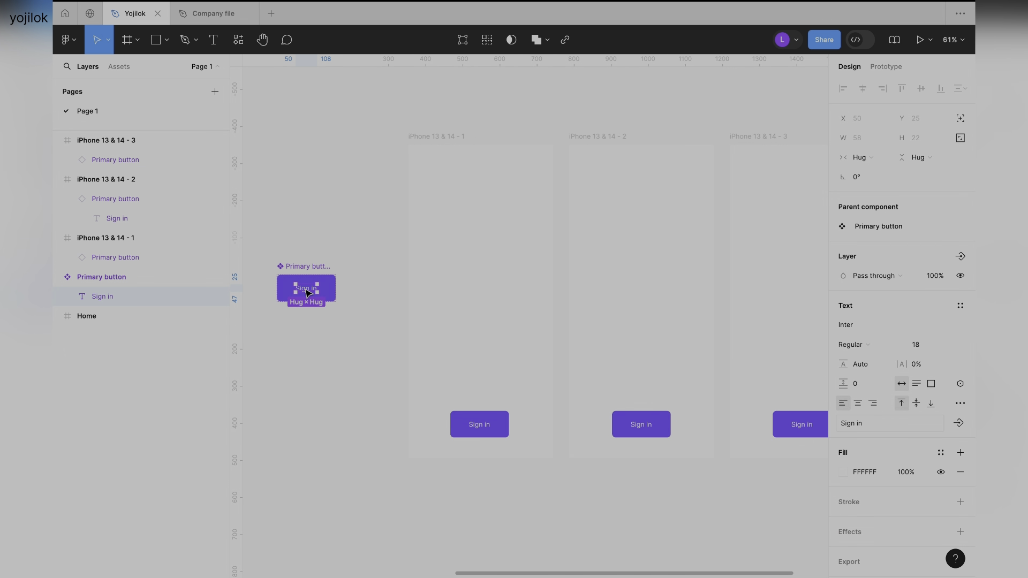
key(Return)
text(Sign)
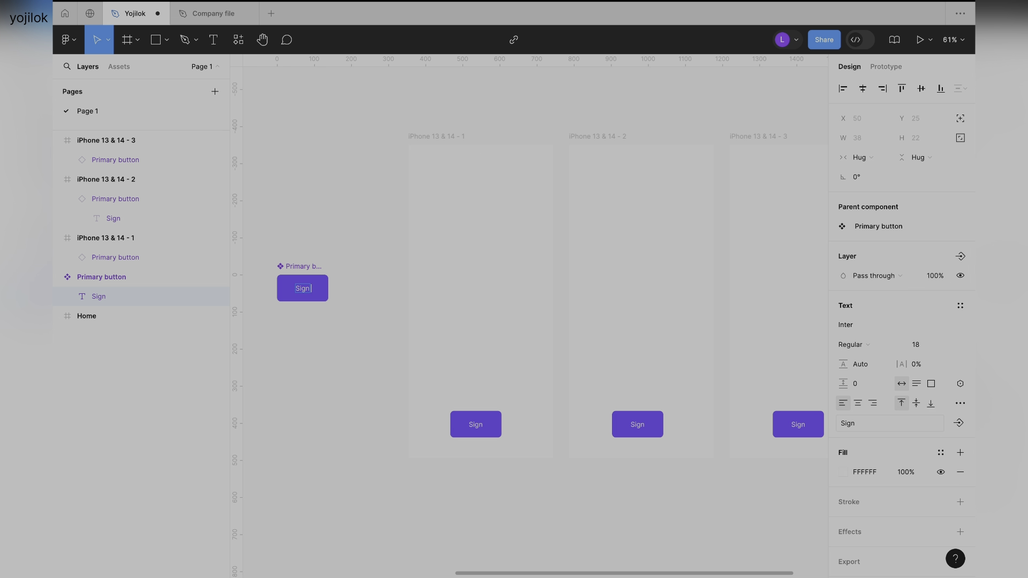
click(344, 242)
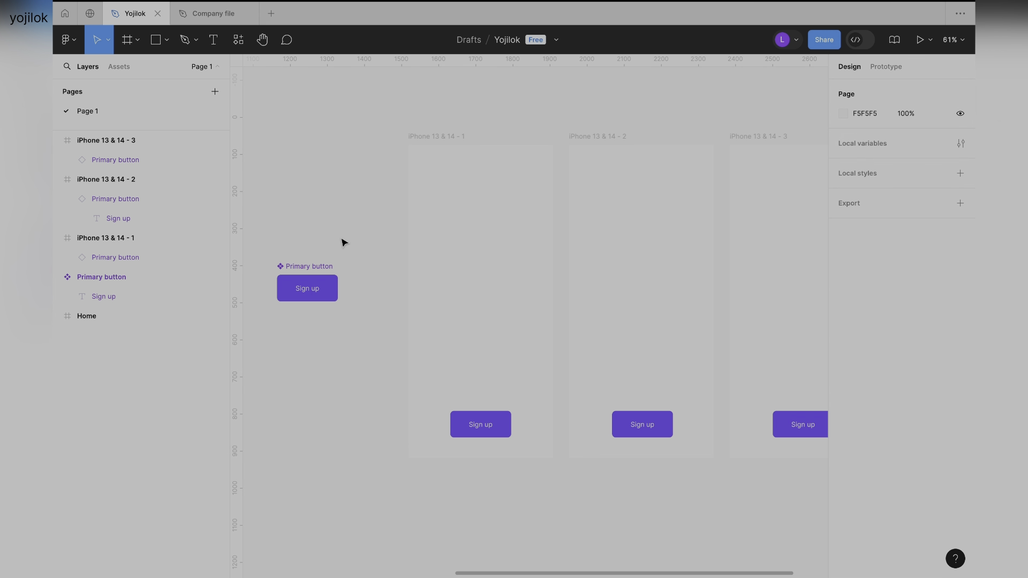
Check the Primary button instances in the three iPhone frames against the edited main component.
click(303, 269)
click(474, 432)
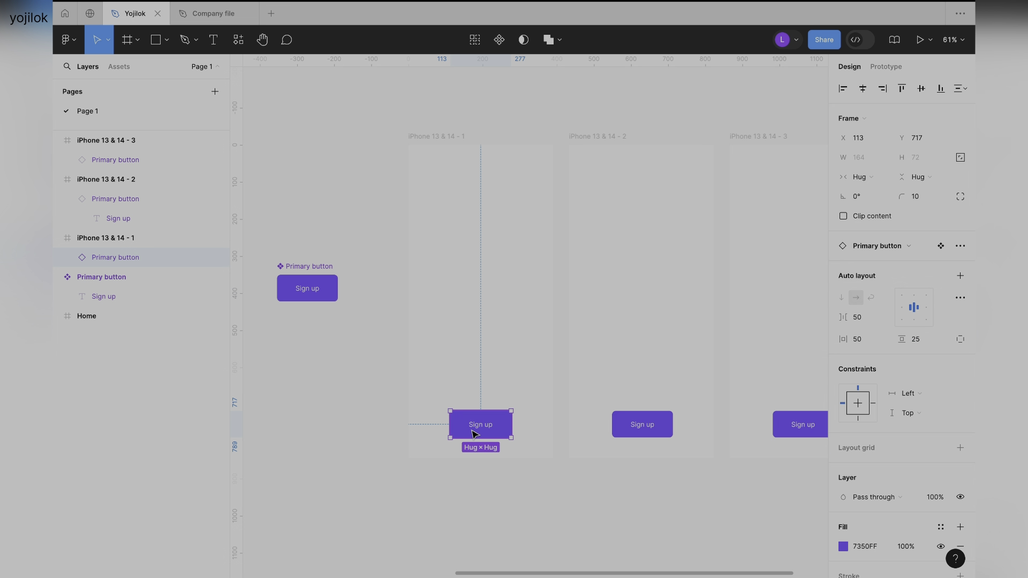
click(647, 427)
scroll(648, 428, right, 3)
click(670, 443)
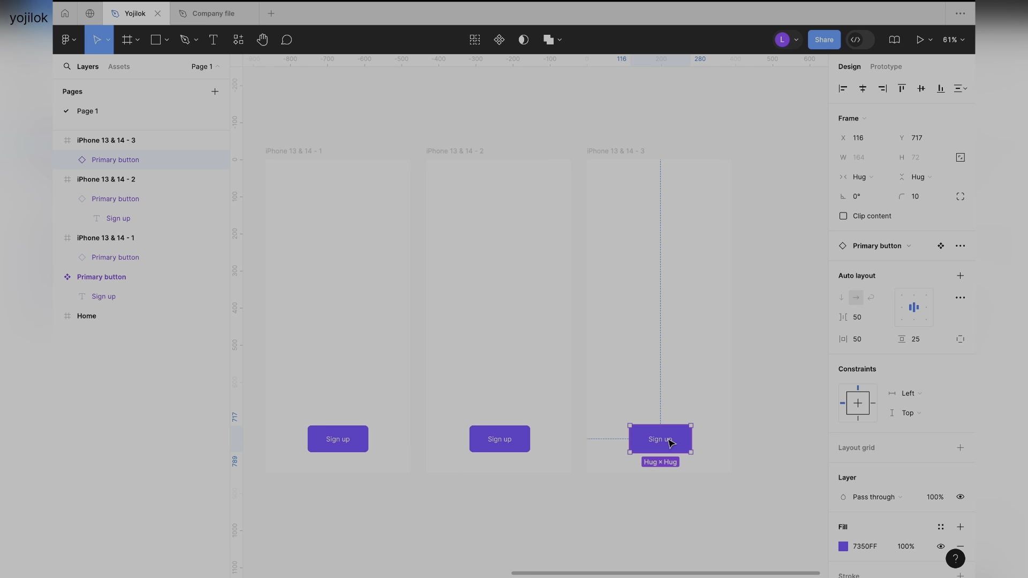
scroll(670, 443, left, 2)
scroll(671, 444, down, 3)
click(422, 474)
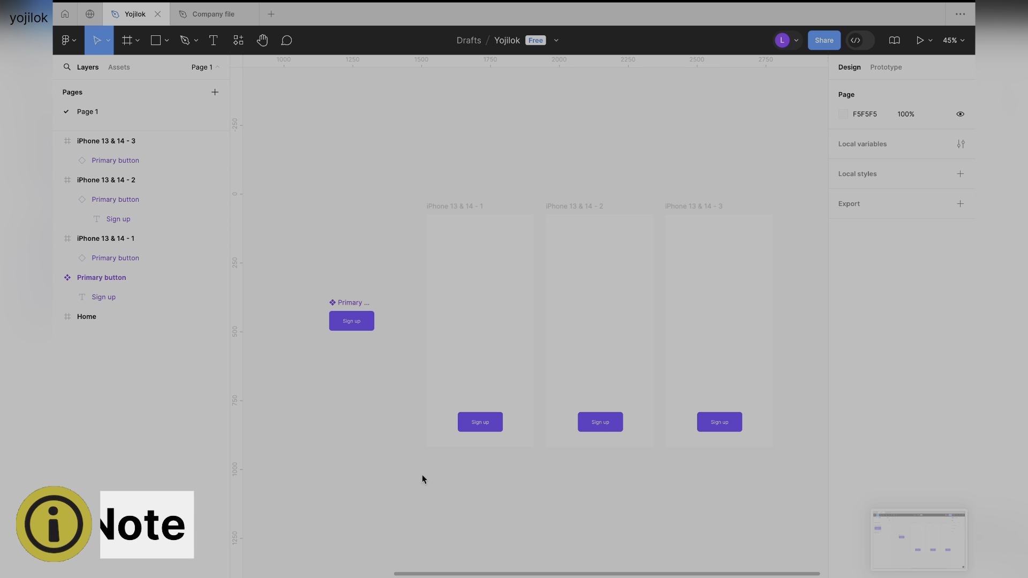
Select the main Primary button component on the canvas and look it up among the components created in this file.
scroll(389, 388, up, 3)
scroll(365, 377, down, 3)
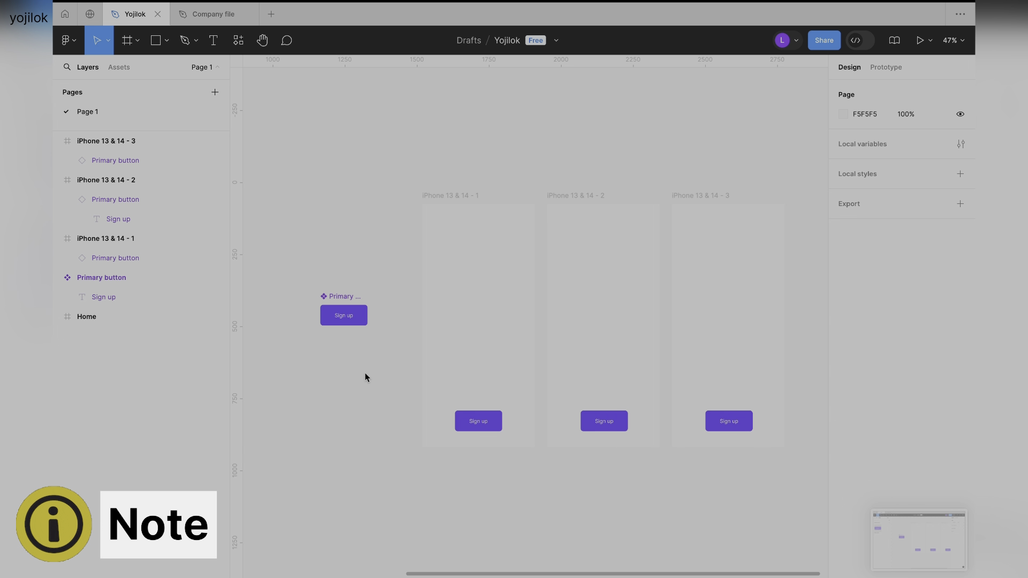
click(316, 276)
click(316, 285)
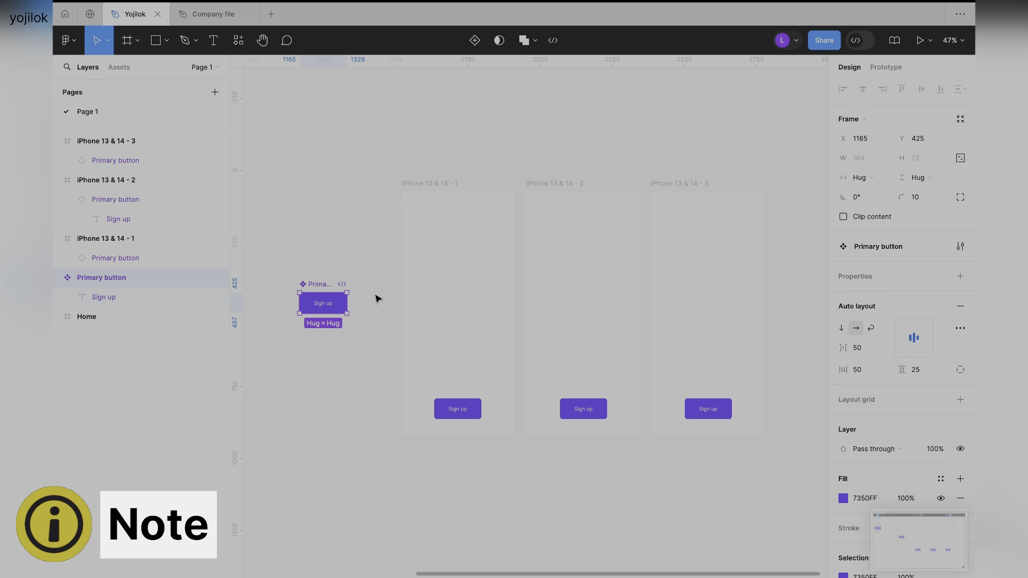
click(119, 69)
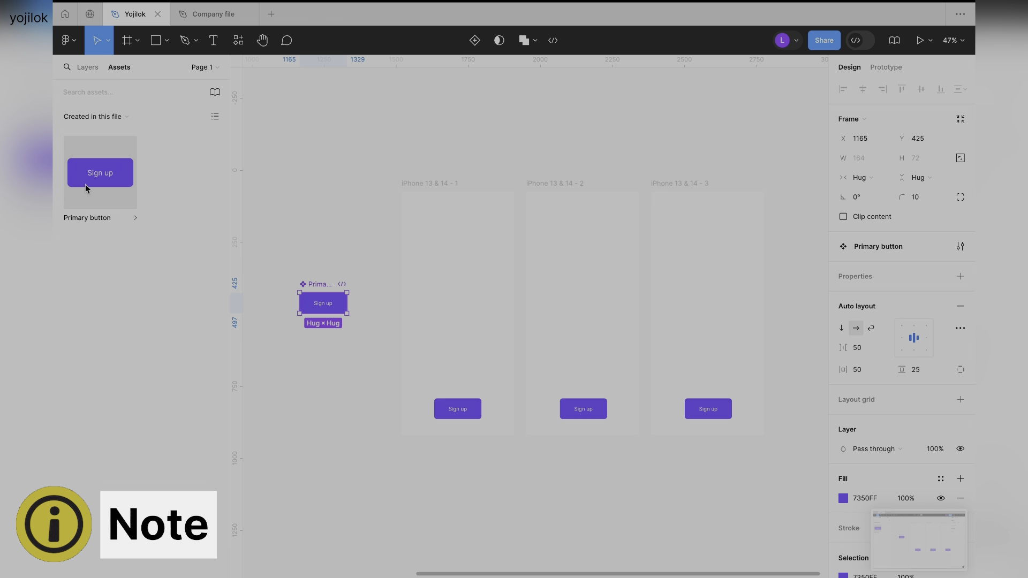
Inspect the Primary button instances in the three iPhone frames one by one to compare them with the main component.
drag(85, 185, 579, 410)
click(715, 411)
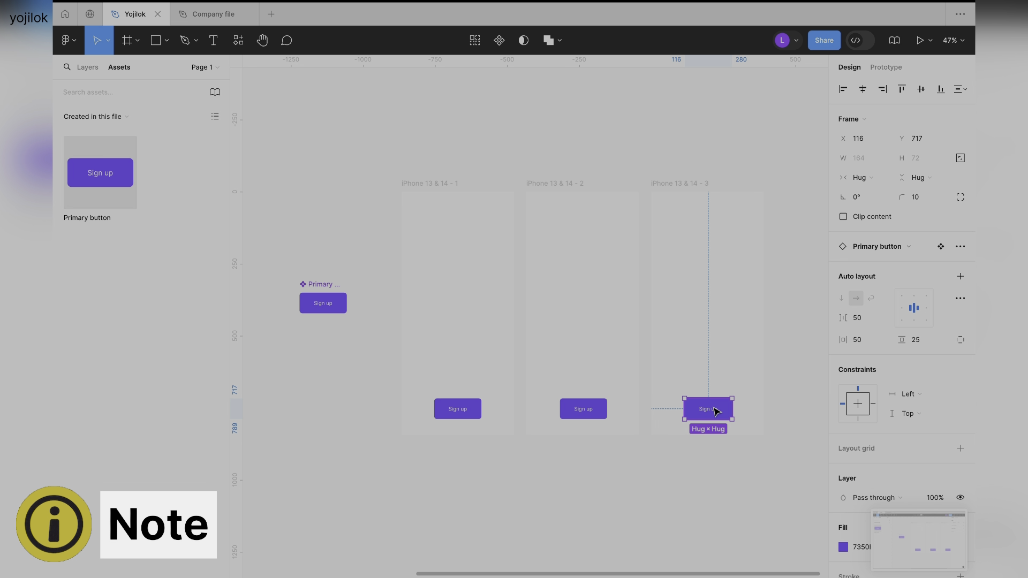
click(540, 475)
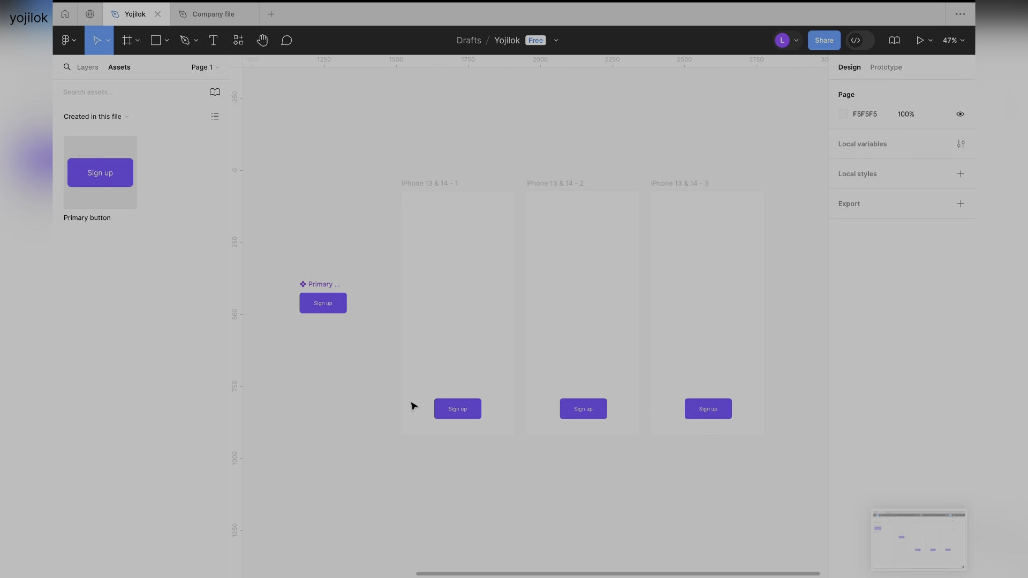
click(462, 407)
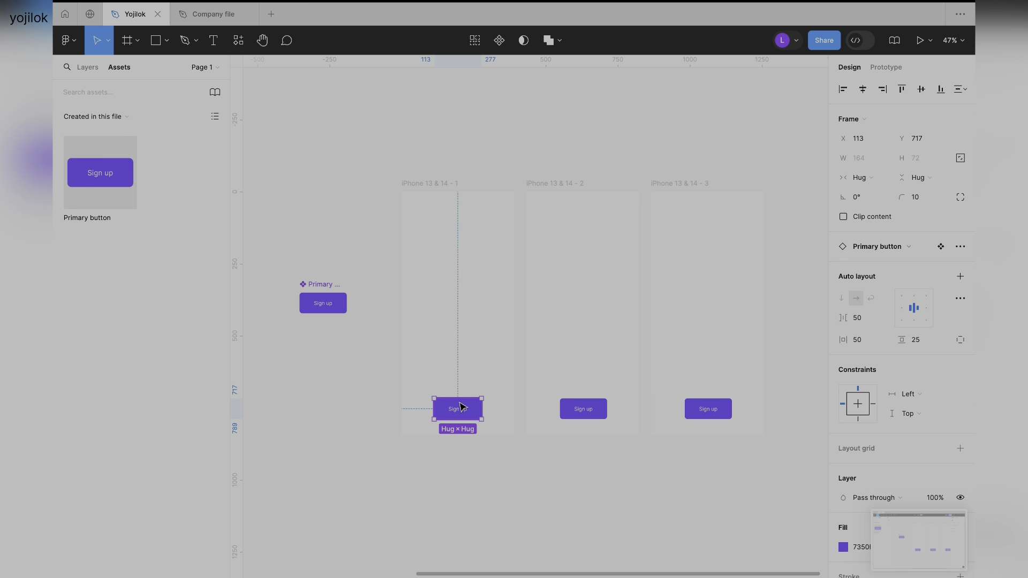
click(577, 409)
click(718, 407)
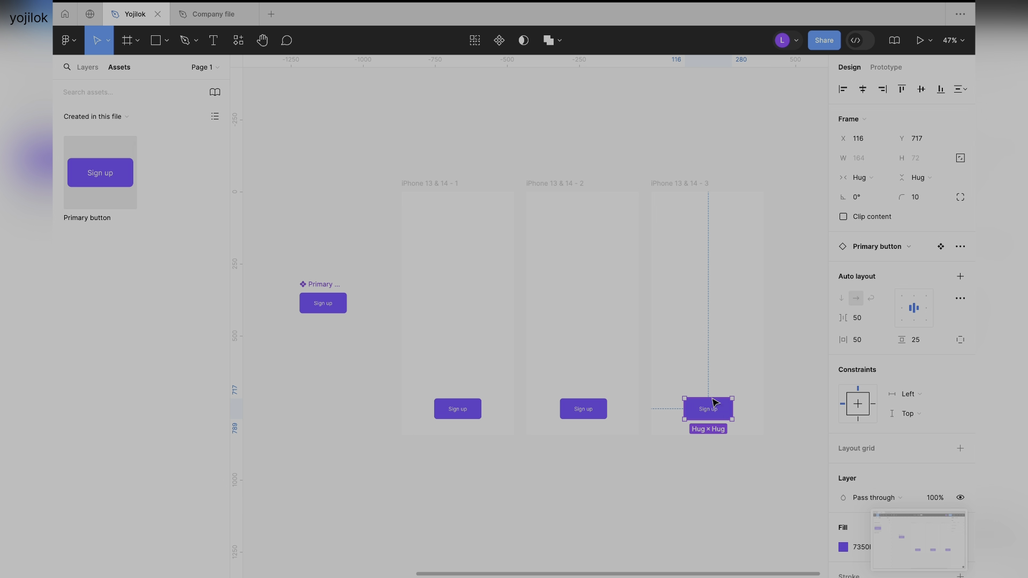
Change the fill colour of the main Primary button component to red, FF5050.
click(323, 300)
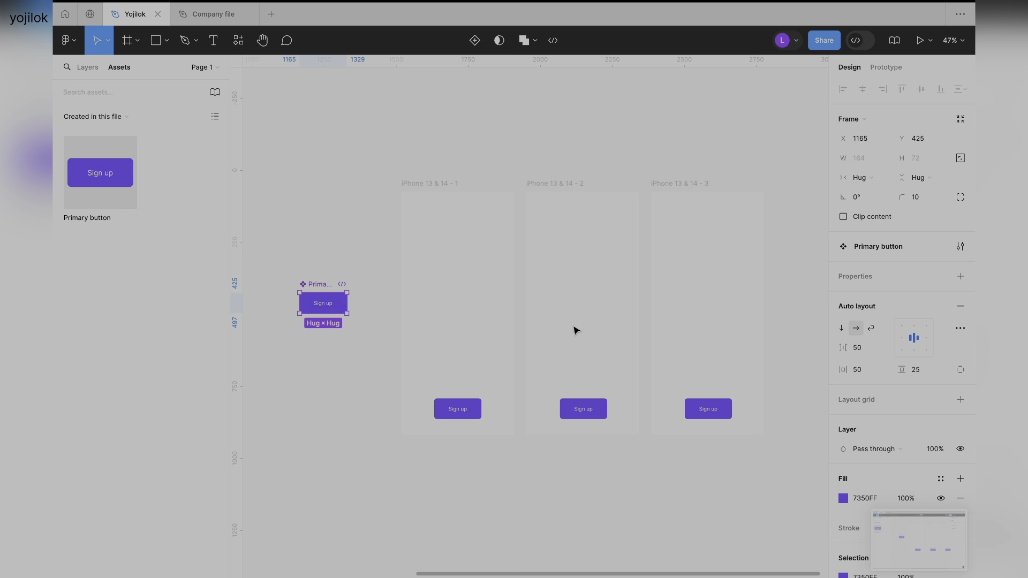
scroll(875, 399, down, 3)
click(844, 376)
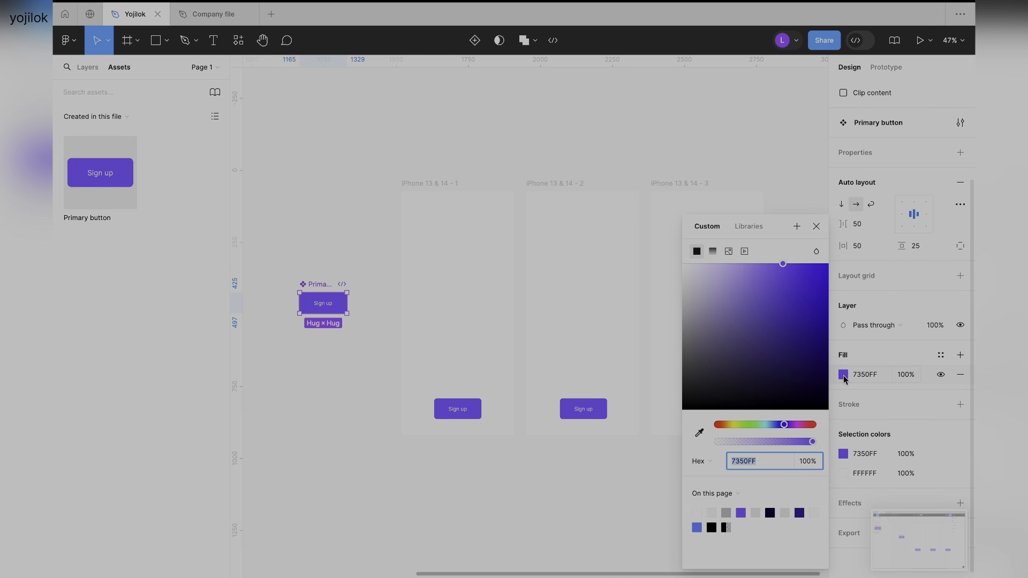
drag(785, 424, 719, 430)
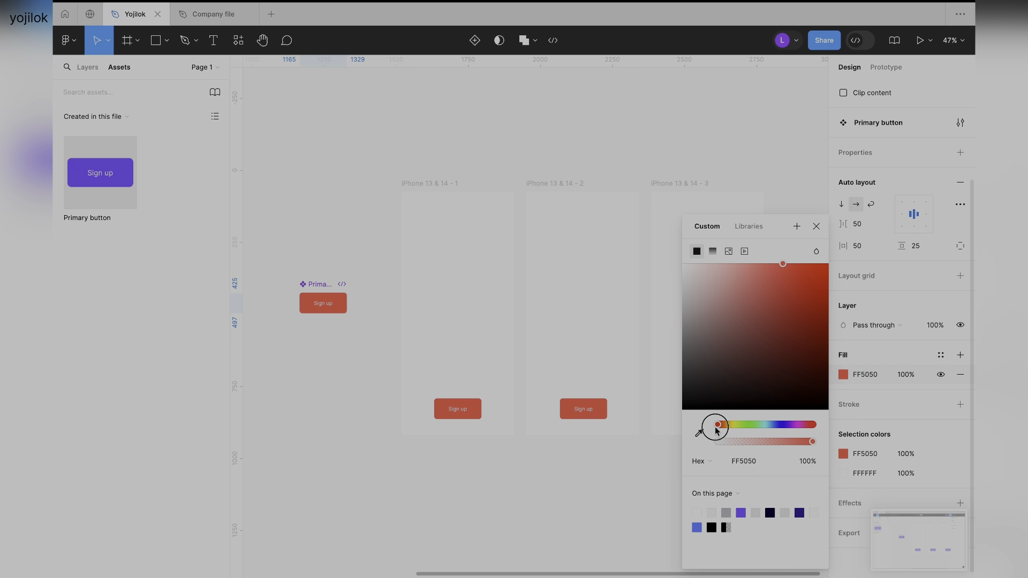